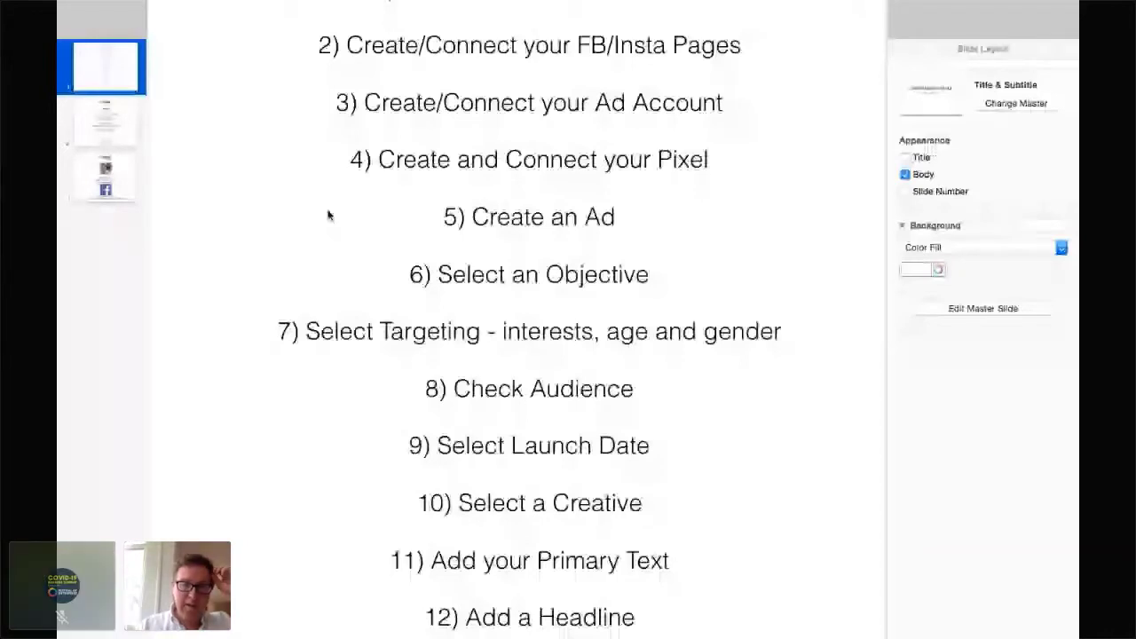
Read through the slide's numbered checklist of ad set-up steps down to the monitoring item
scroll(411, 324, "down", 5)
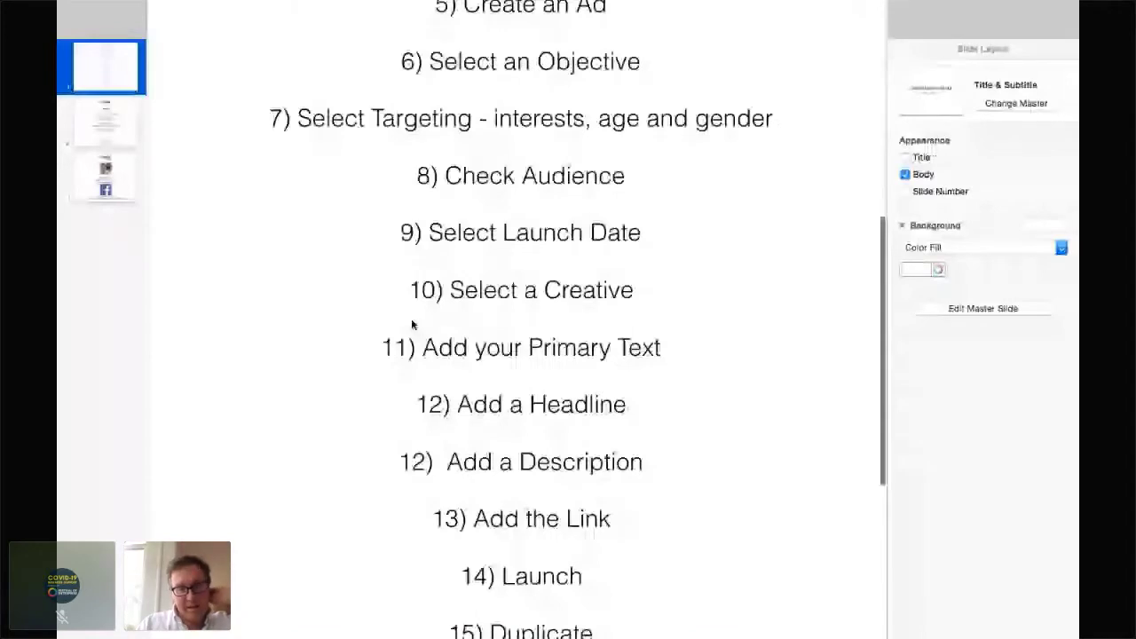
scroll(411, 325, "down", 4)
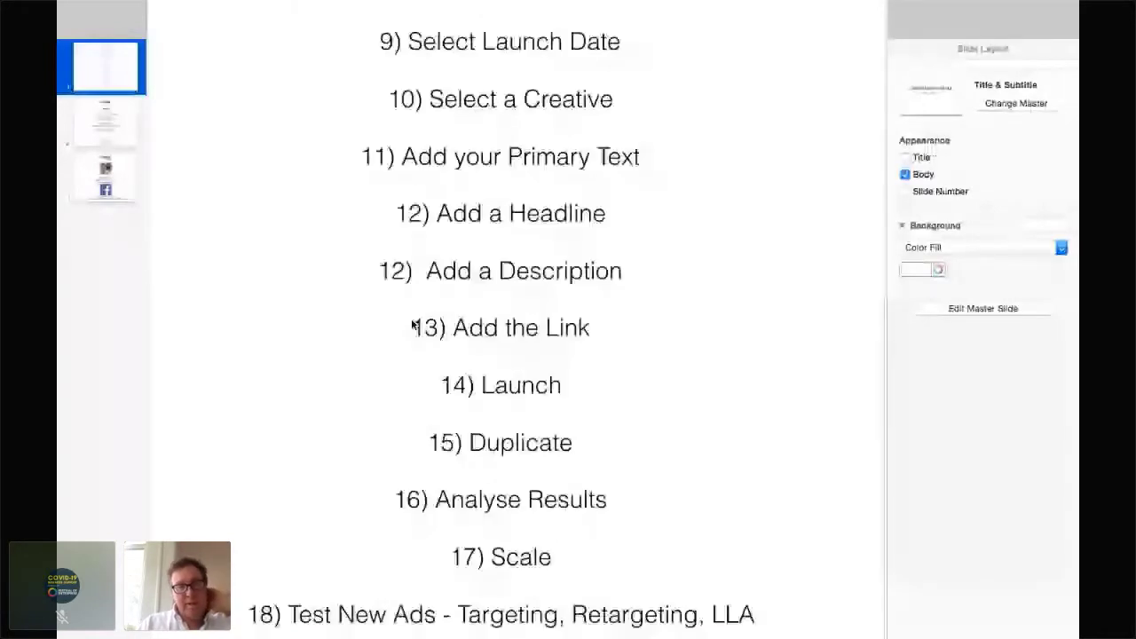
scroll(413, 326, "down", 1)
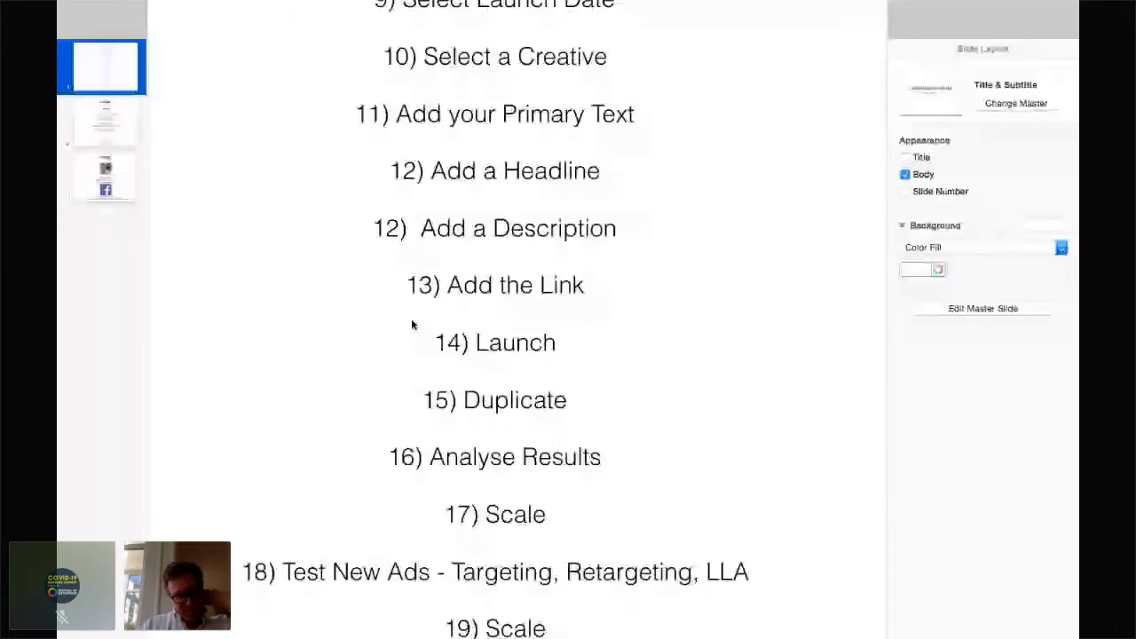
scroll(468, 417, "down", 2)
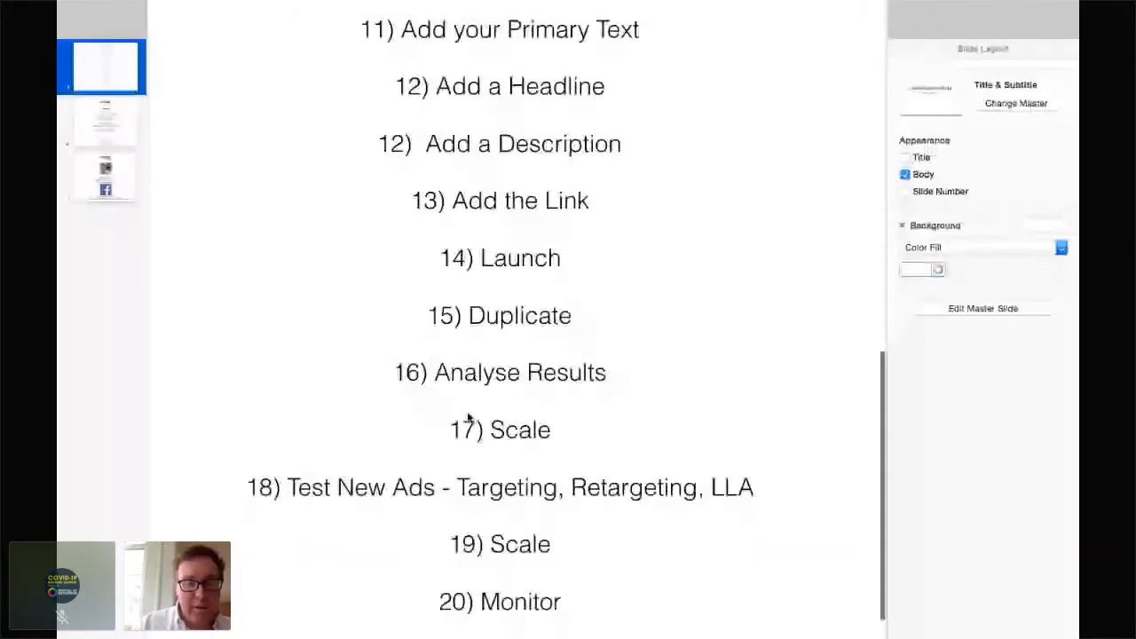
scroll(468, 417, "left", 1)
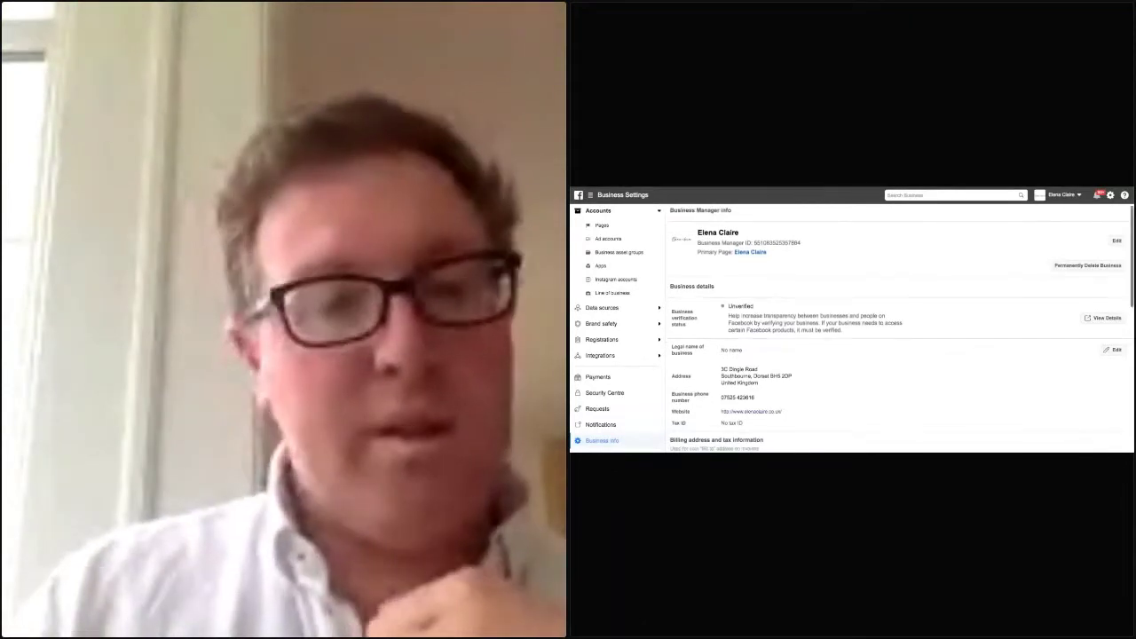
Look over the business details and billing address sections of the business info in Facebook Business Settings
scroll(896, 355, "down", 3)
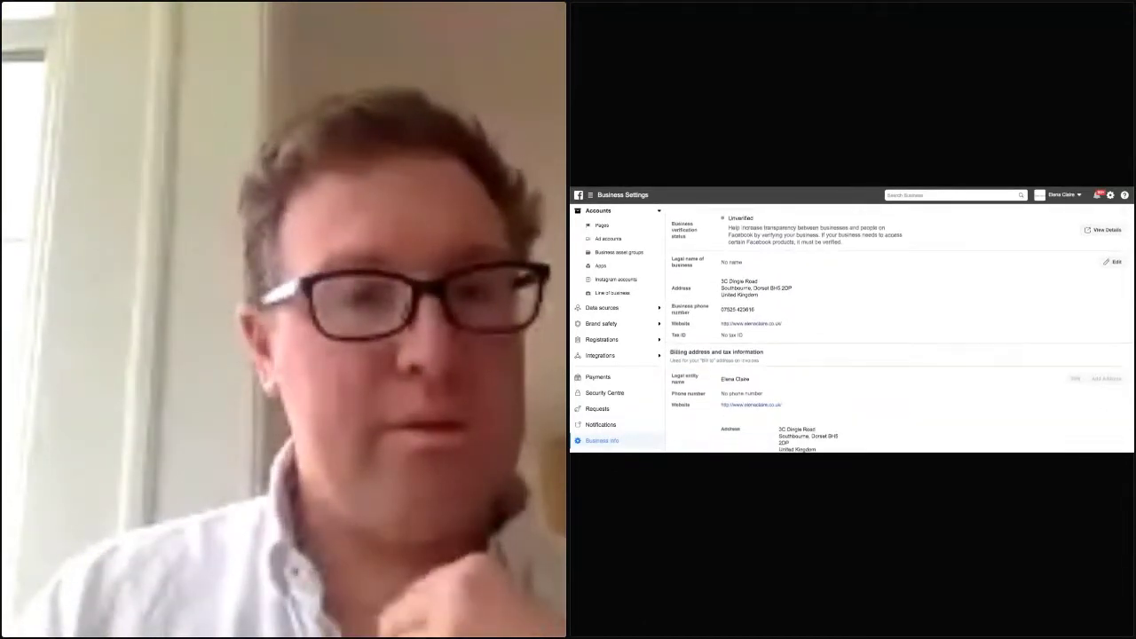
scroll(896, 355, "up", 3)
scroll(718, 187, "down", 1)
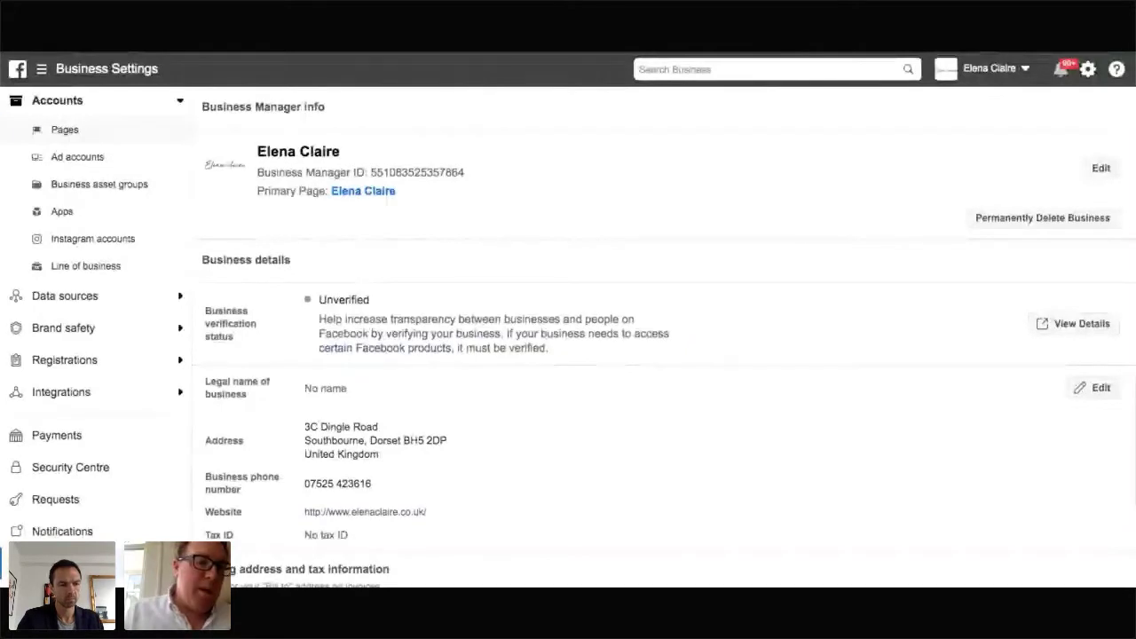
View the business's connected pages, ad accounts and payment methods in the business settings
left_click(64, 130)
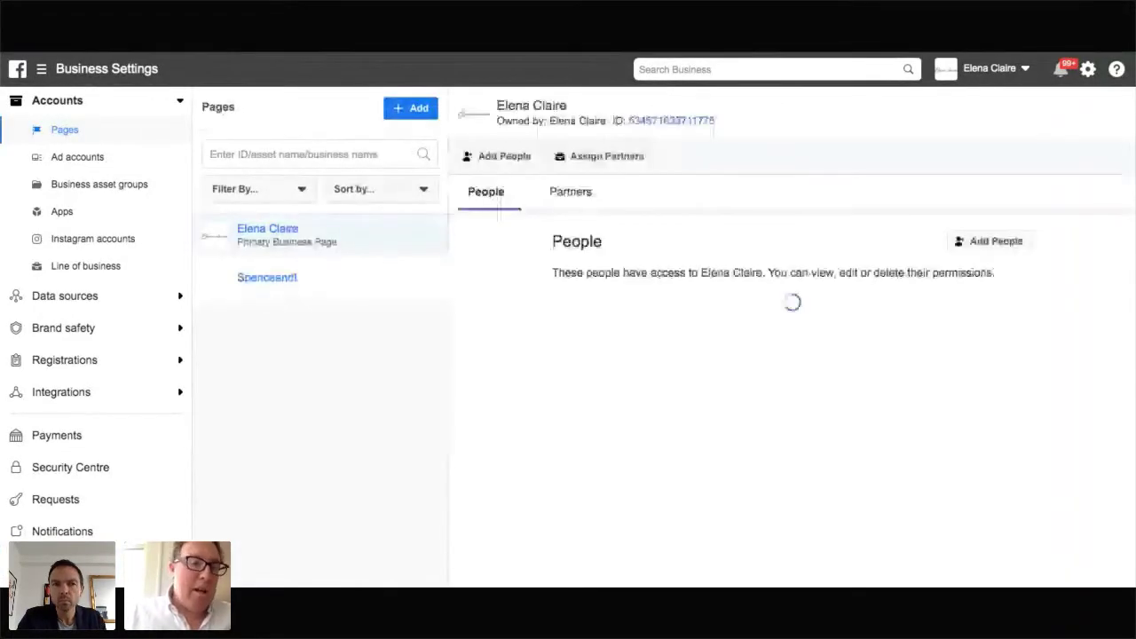
left_click(78, 160)
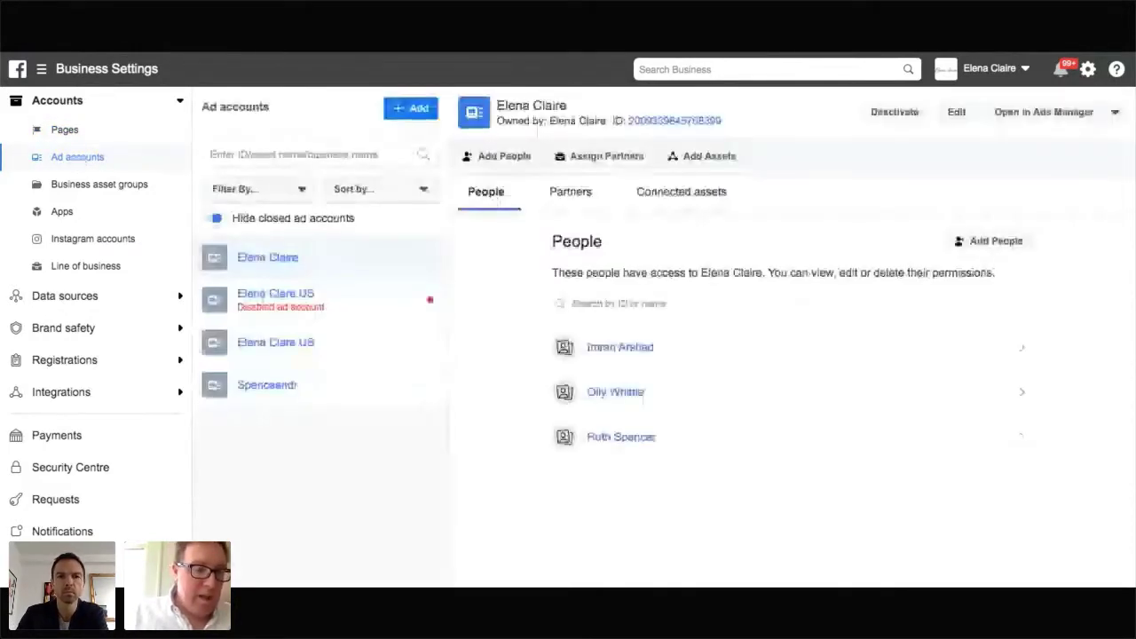
scroll(89, 399, "down", 1)
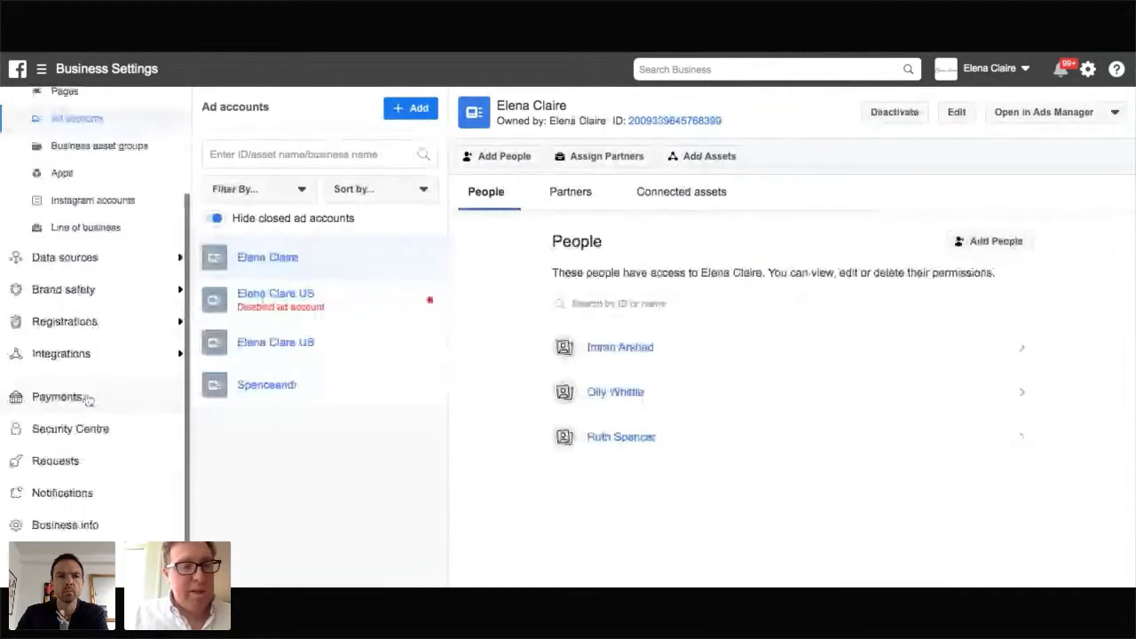
left_click(88, 398)
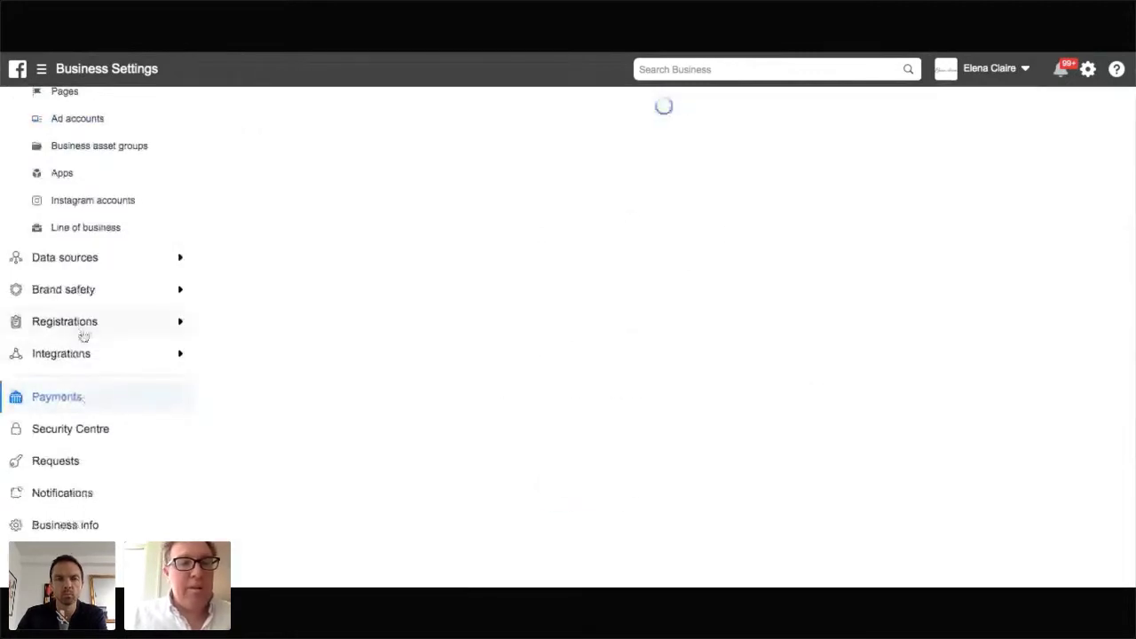
scroll(82, 335, "up", 3)
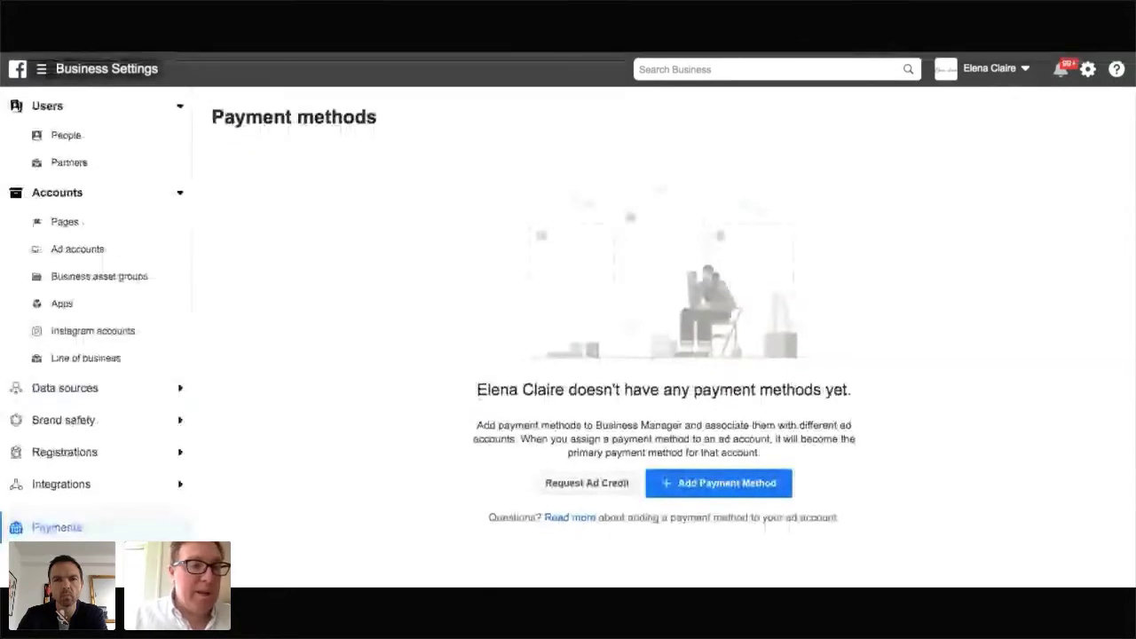
Go to Ads Manager and switch to the main Elena Claire ad account by searching for "elena"
left_click(42, 70)
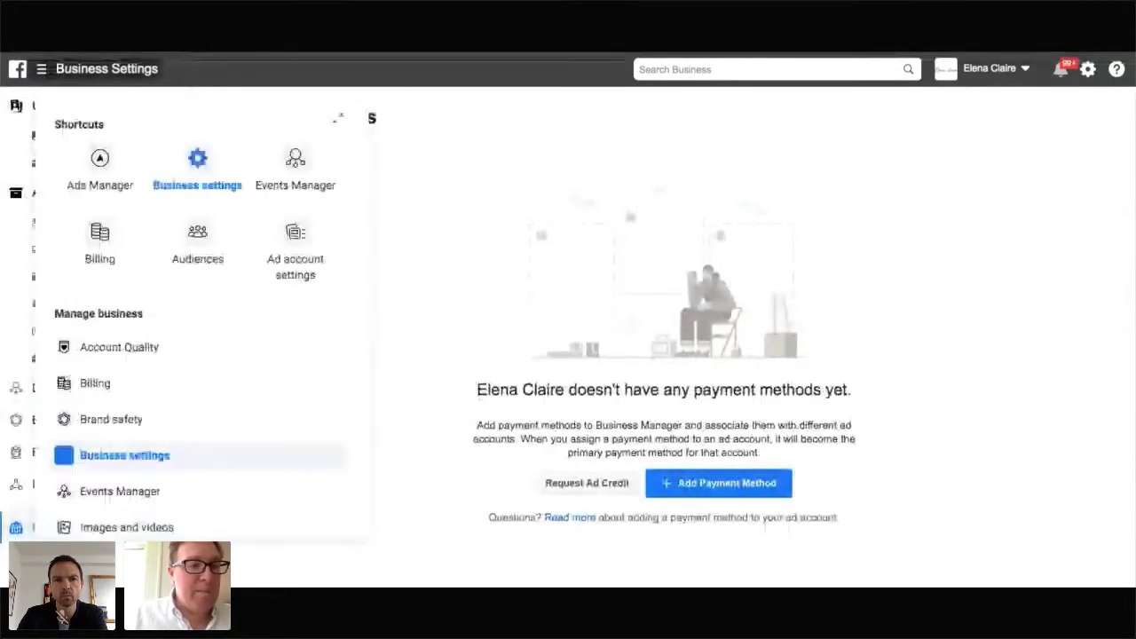
left_click(106, 172)
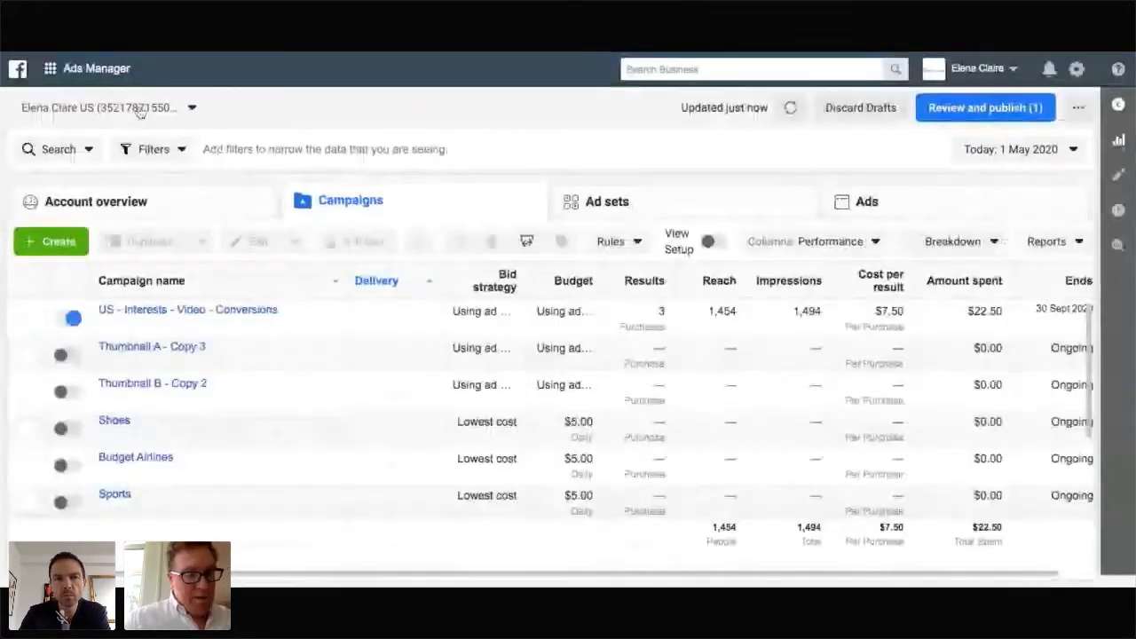
left_click(139, 110)
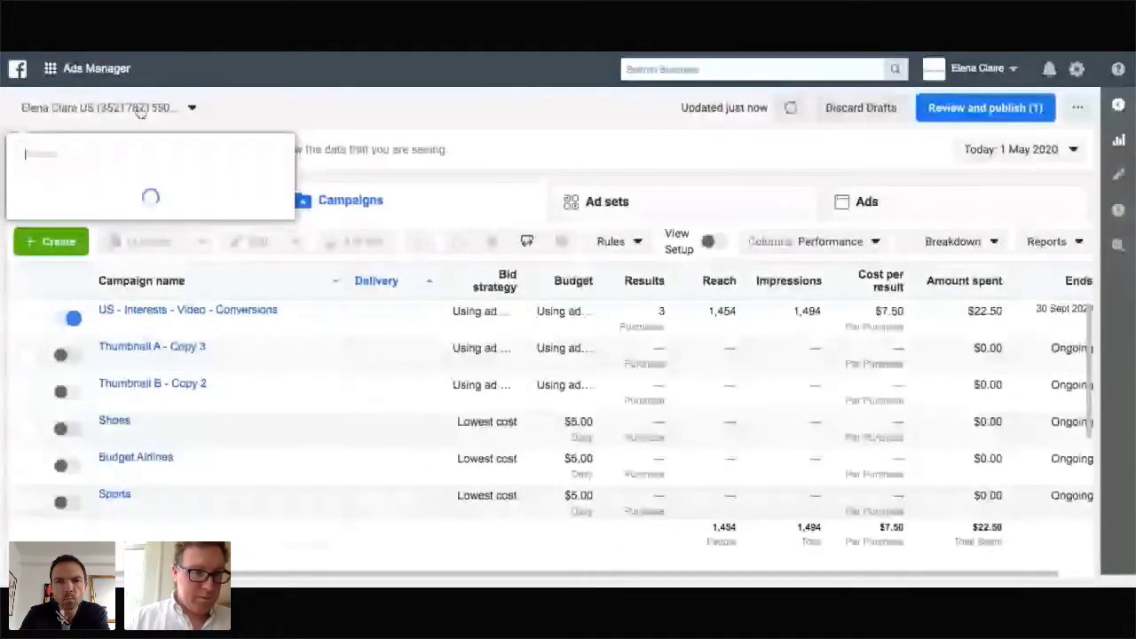
type("elena")
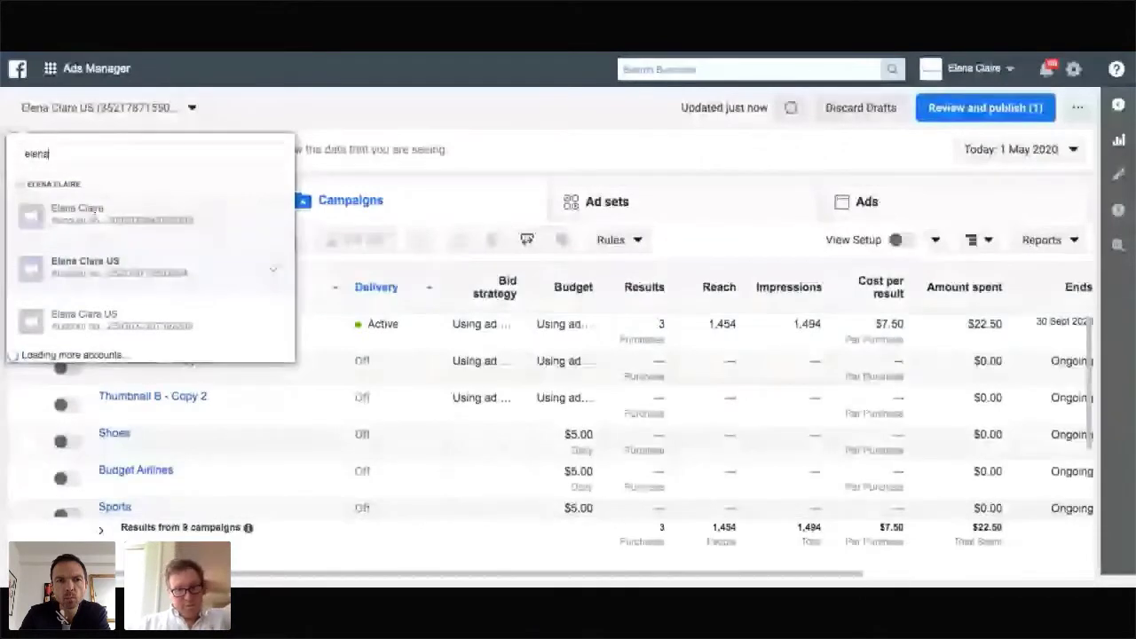
key("Return")
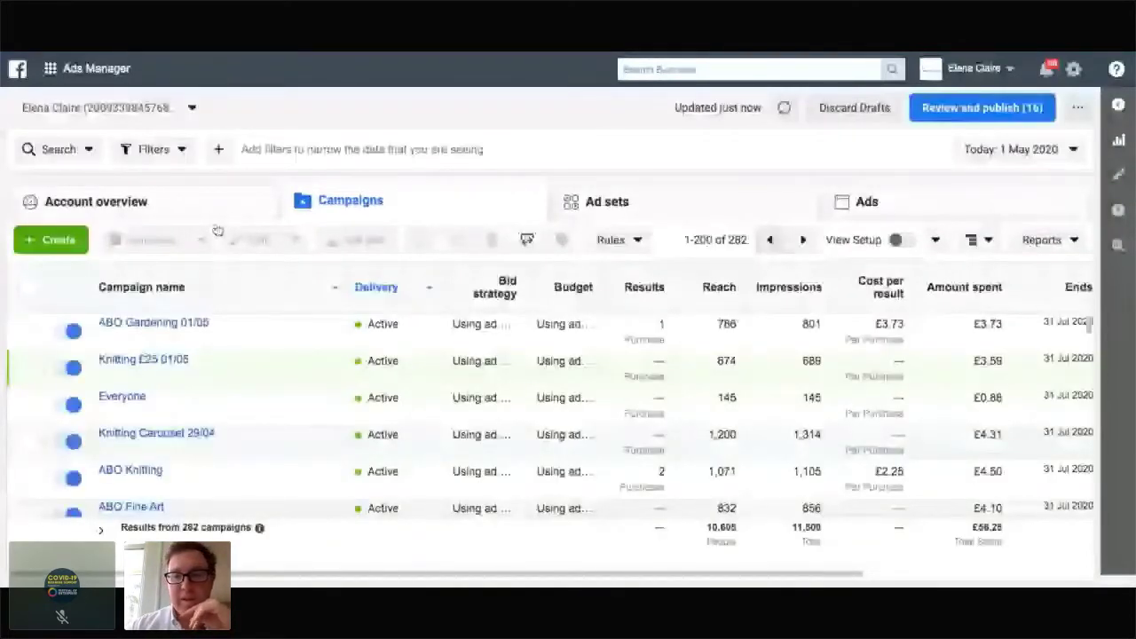
Set the campaign list's reporting period to the last 7 days
scroll(920, 195, "down", 3)
left_click(1020, 147)
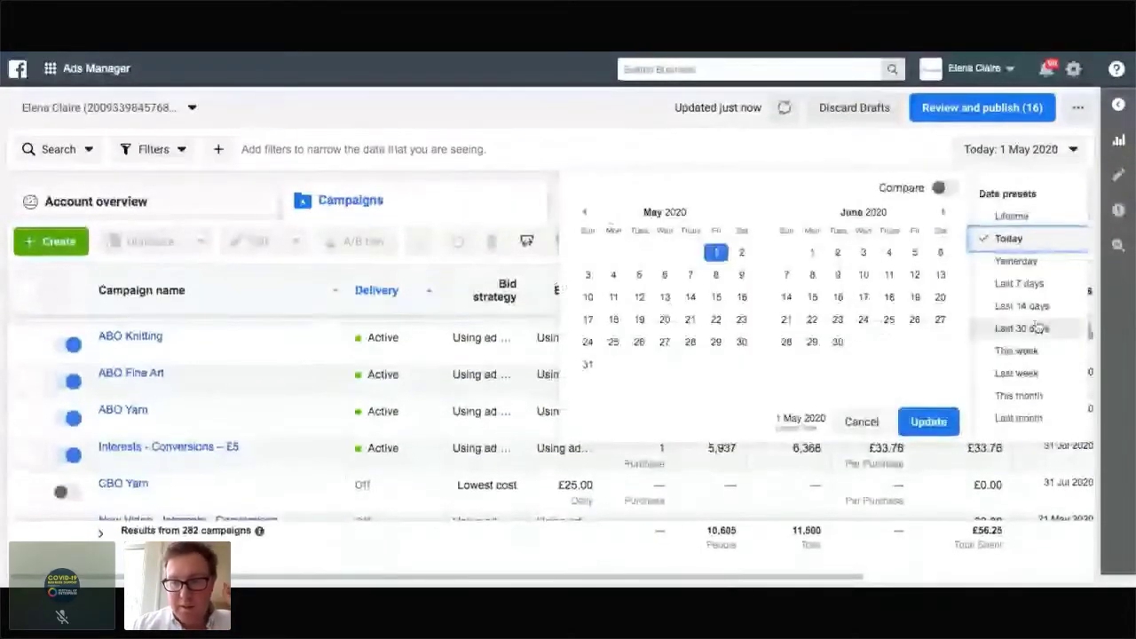
left_click(1018, 284)
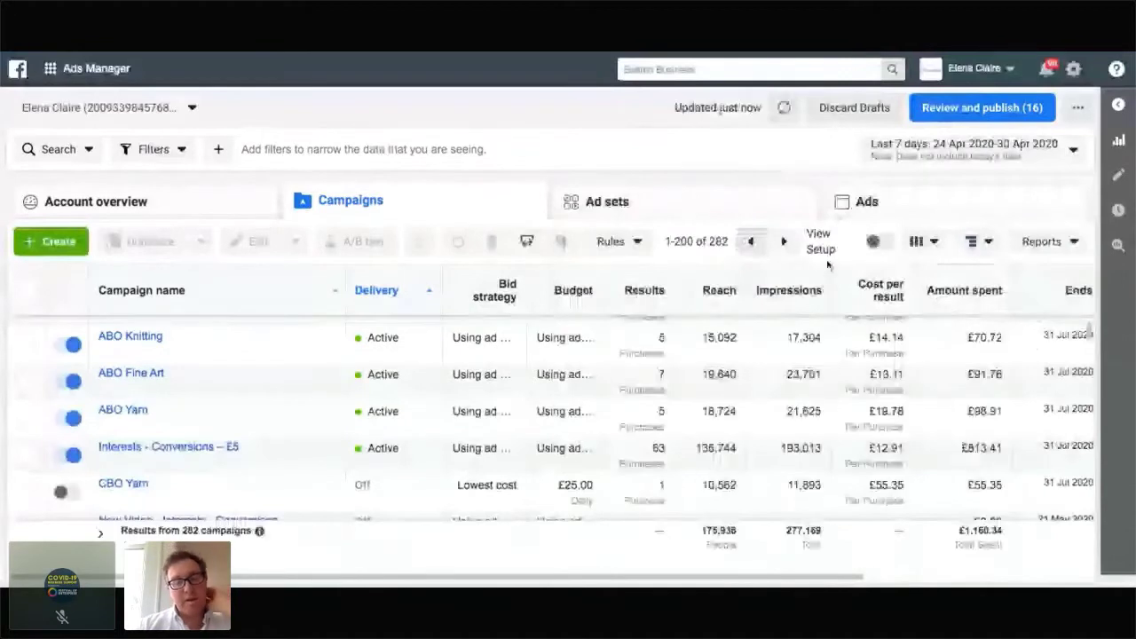
Review the campaigns' results, cost per result, amount spent, link clicks and website purchases
scroll(547, 425, "up", 3)
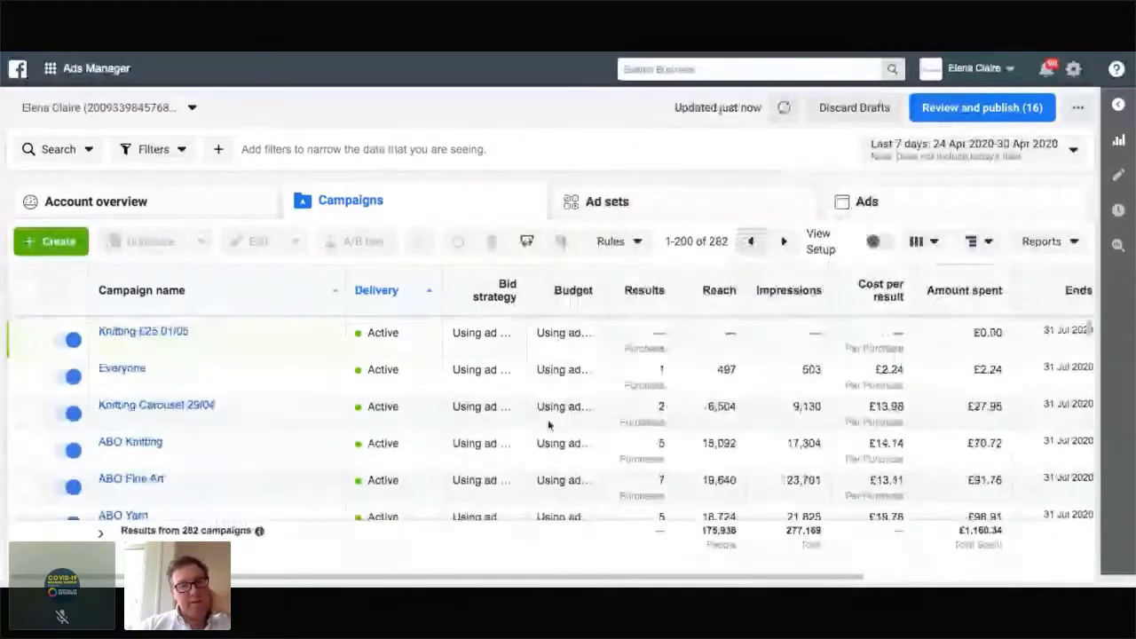
scroll(547, 424, "down", 1)
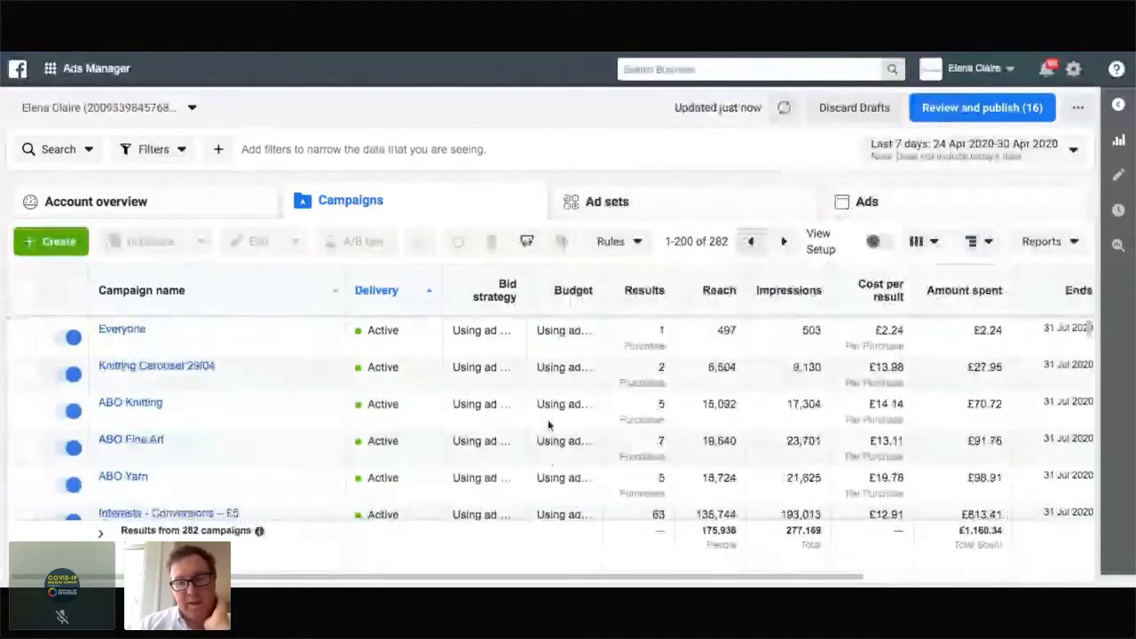
scroll(621, 417, "right", 3)
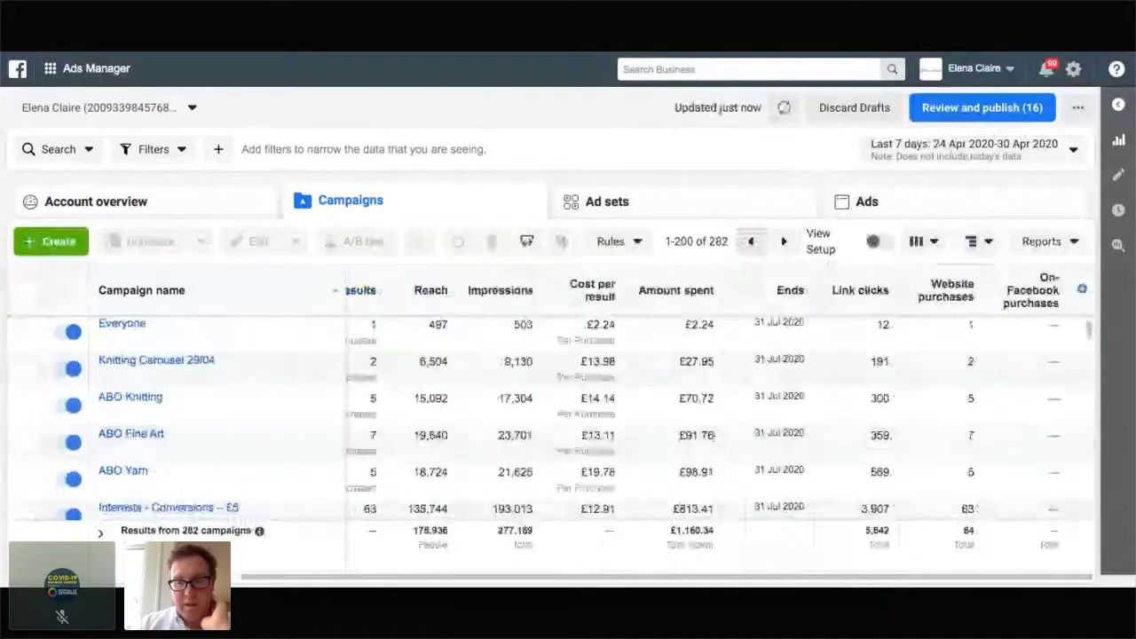
scroll(606, 419, "up", 1)
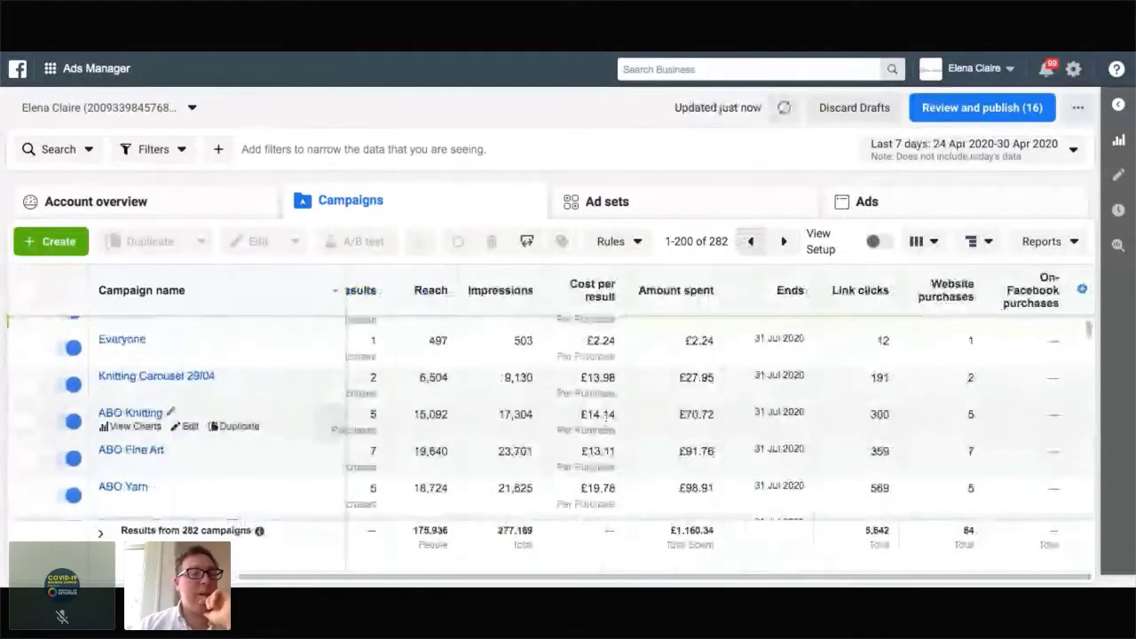
scroll(606, 417, "up", 2)
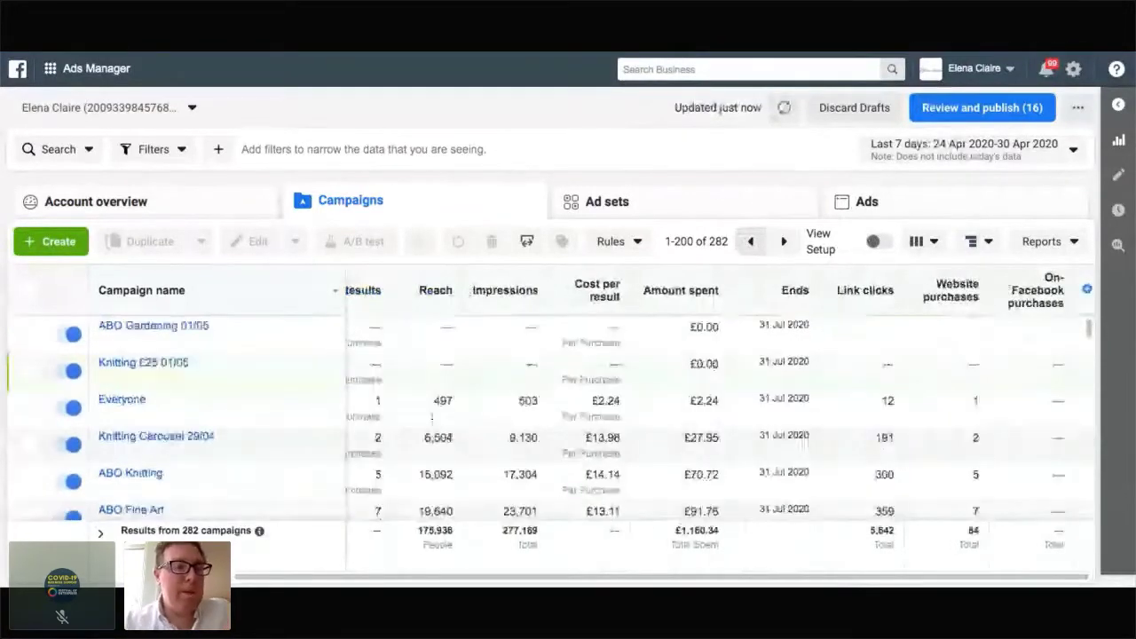
Look through the available business tools and open Events Manager
left_click(51, 75)
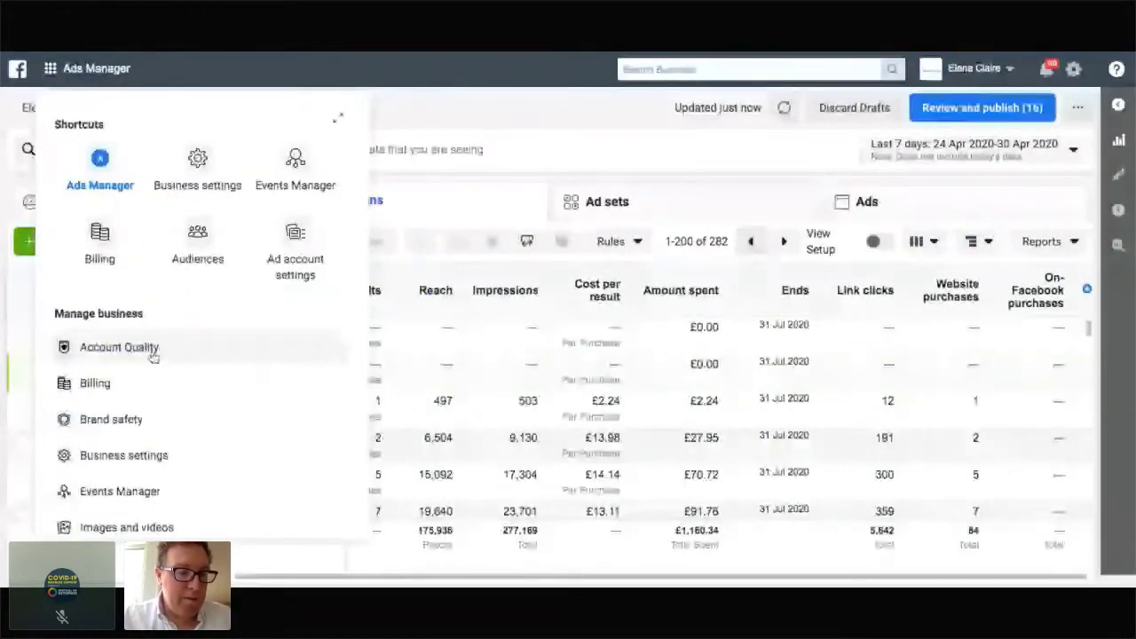
scroll(156, 348, "down", 4)
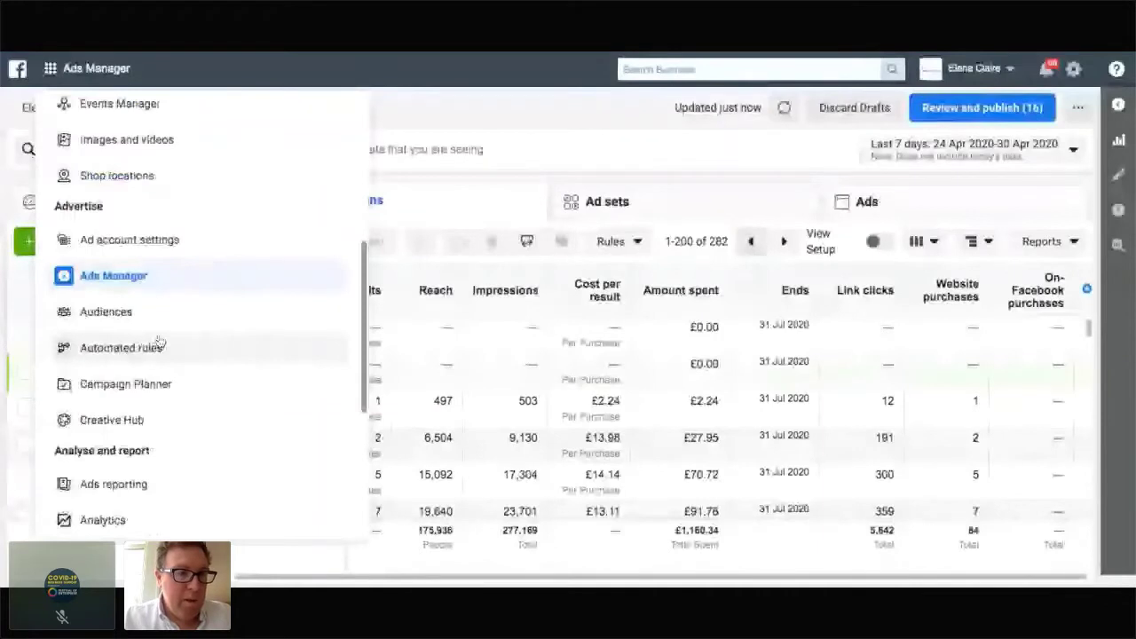
scroll(159, 342, "up", 2)
scroll(158, 340, "up", 1)
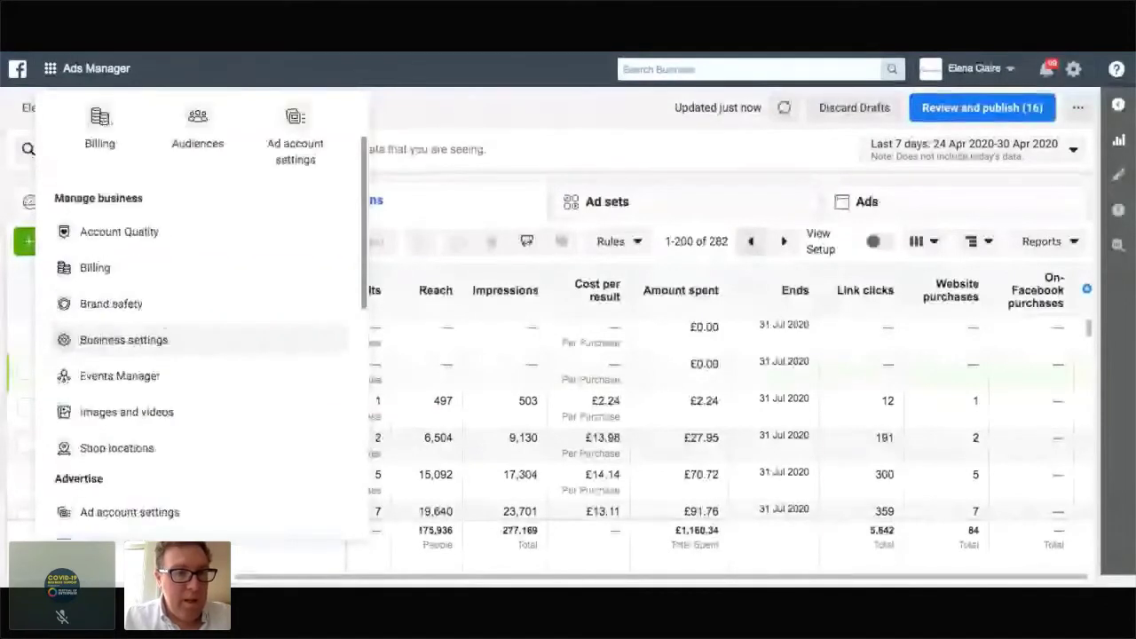
scroll(160, 340, "up", 1)
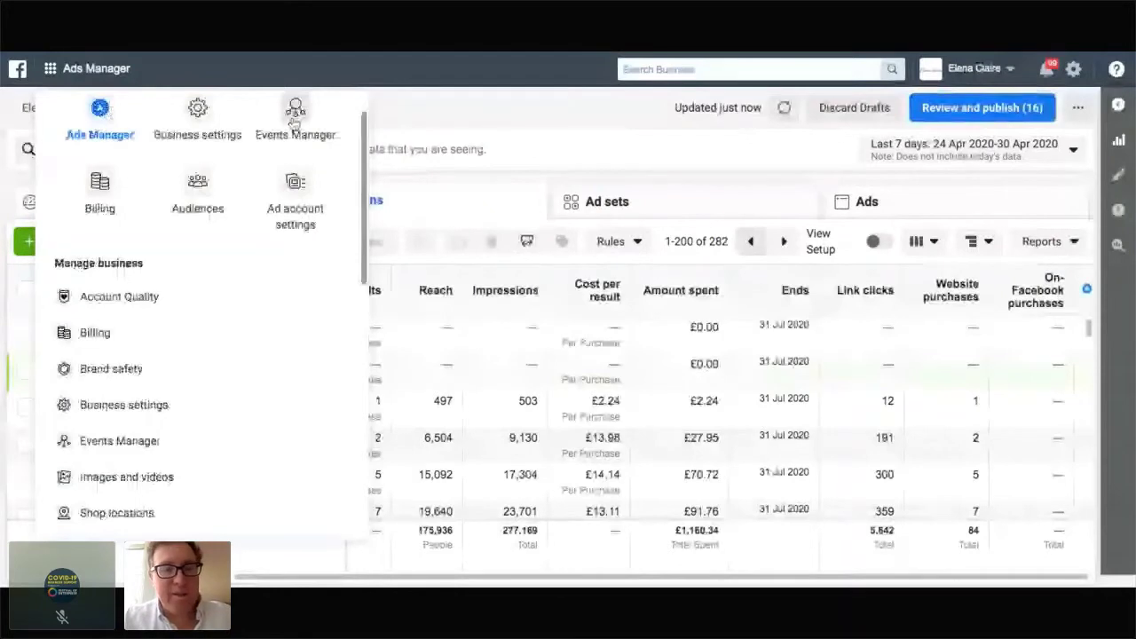
left_click(294, 120)
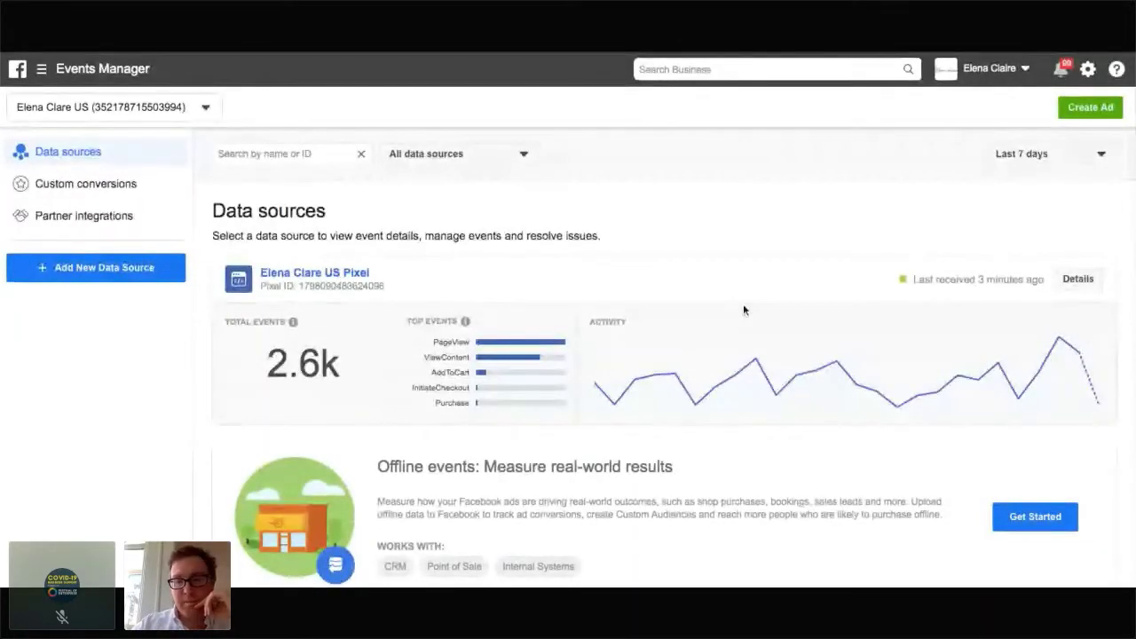
View the US pixel's overview and the partner integrations, returning to the data sources list
left_click(1079, 279)
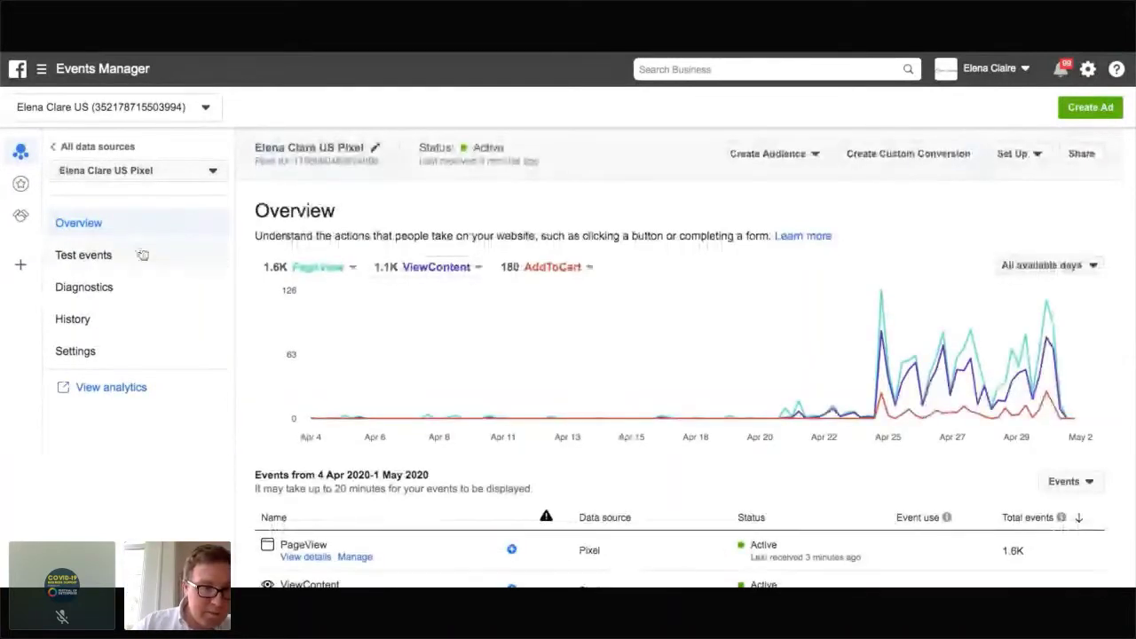
left_click(25, 224)
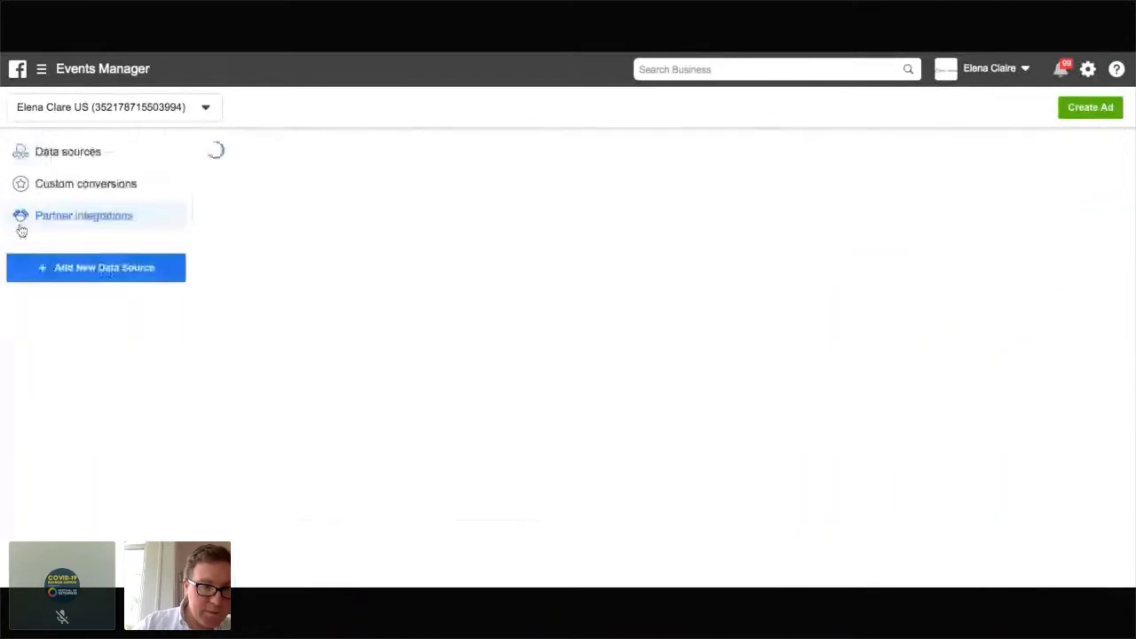
left_click(21, 183)
left_click(55, 160)
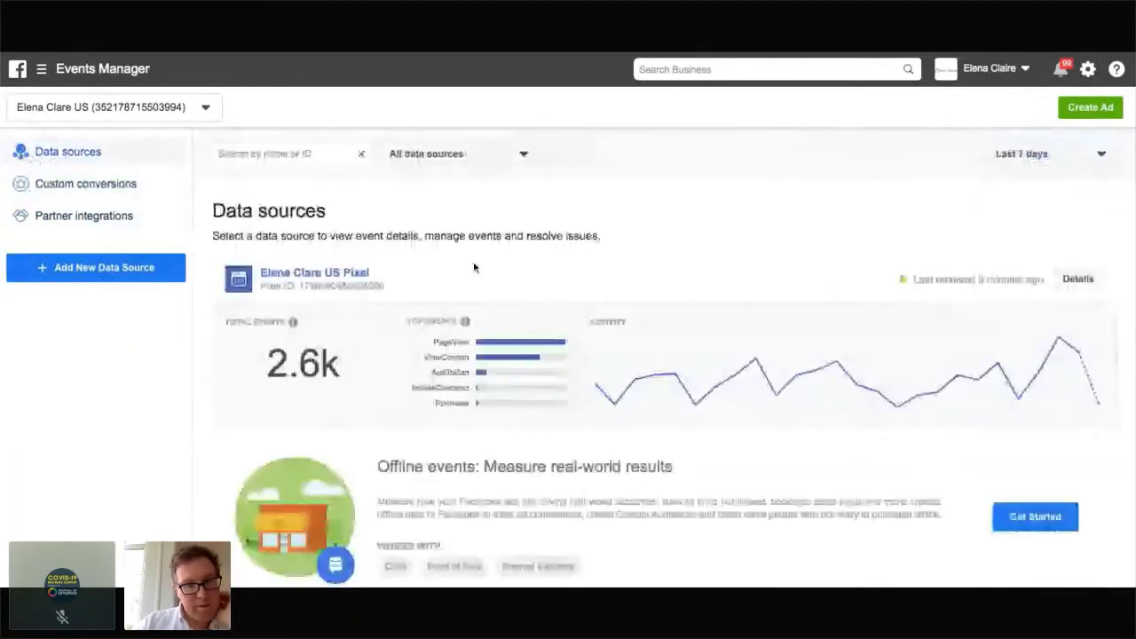
Open the Elena Clare US Pixel and examine its activity chart and list of tracked events
left_click(327, 278)
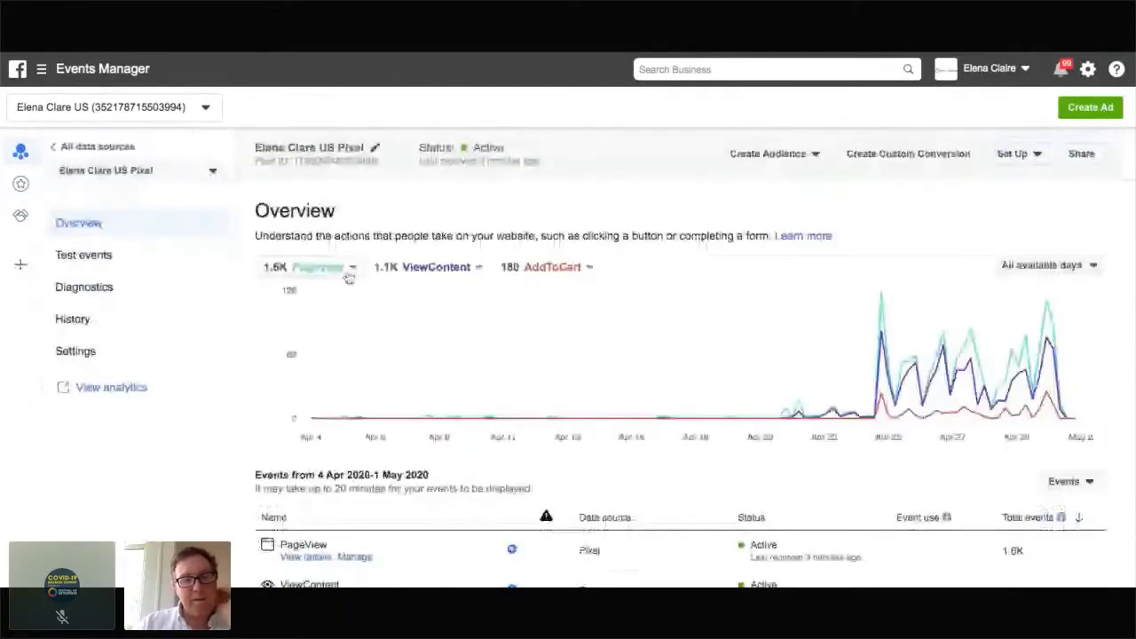
scroll(382, 316, "down", 2)
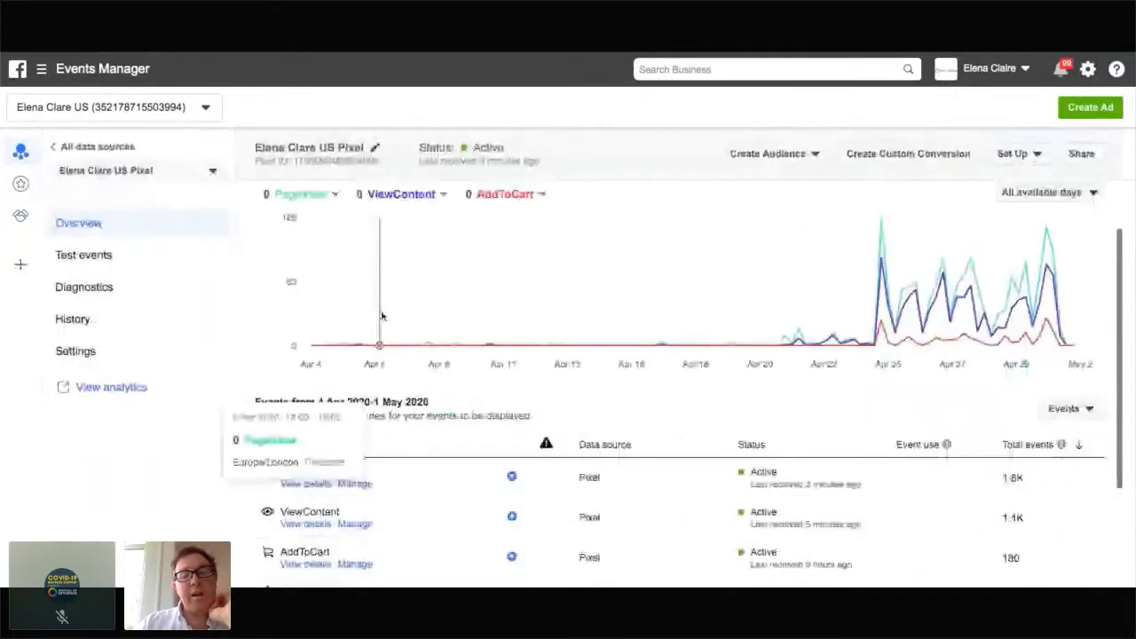
scroll(382, 316, "down", 3)
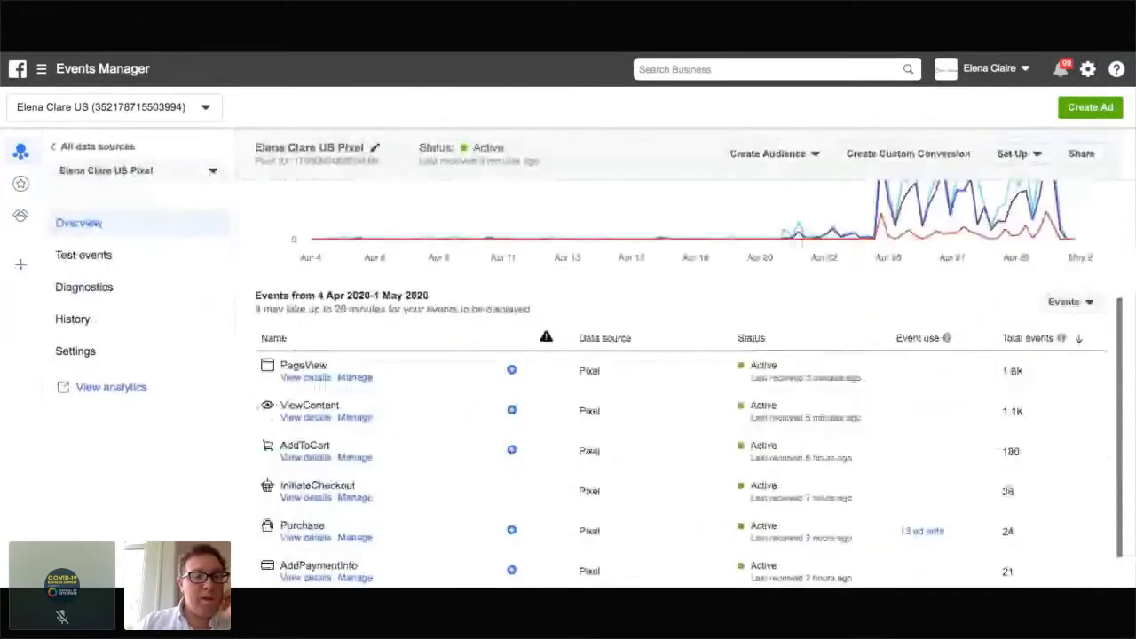
Switch Events Manager to the Elena Claire ad account and open that account in Ads Manager
scroll(682, 381, "up", 5)
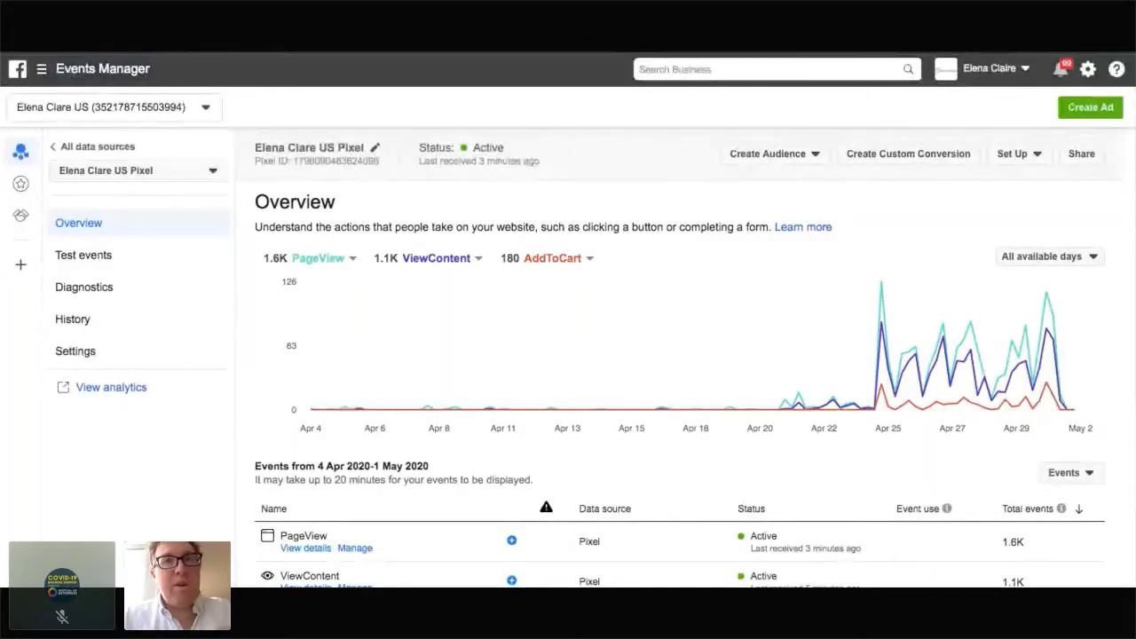
left_click(137, 109)
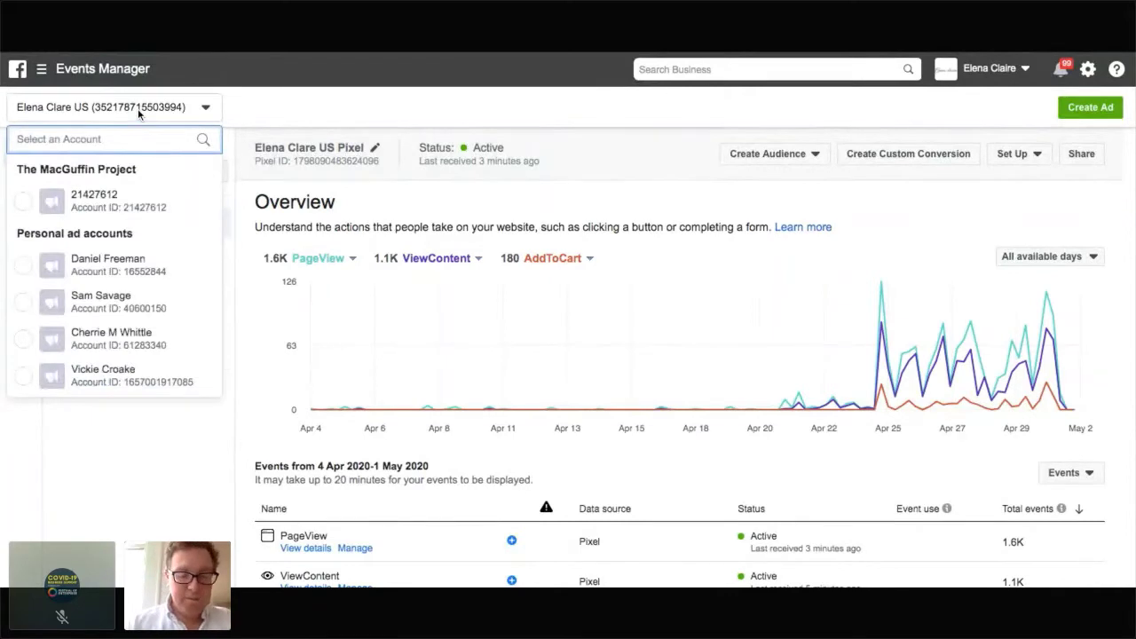
type("ele")
left_click(168, 199)
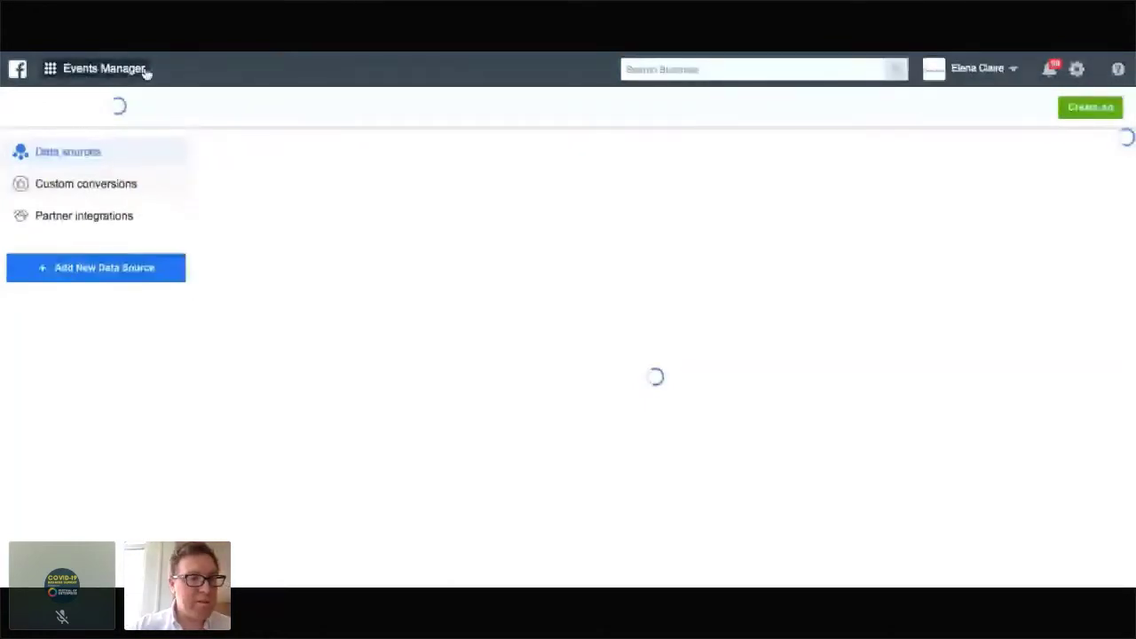
left_click(51, 74)
left_click(50, 74)
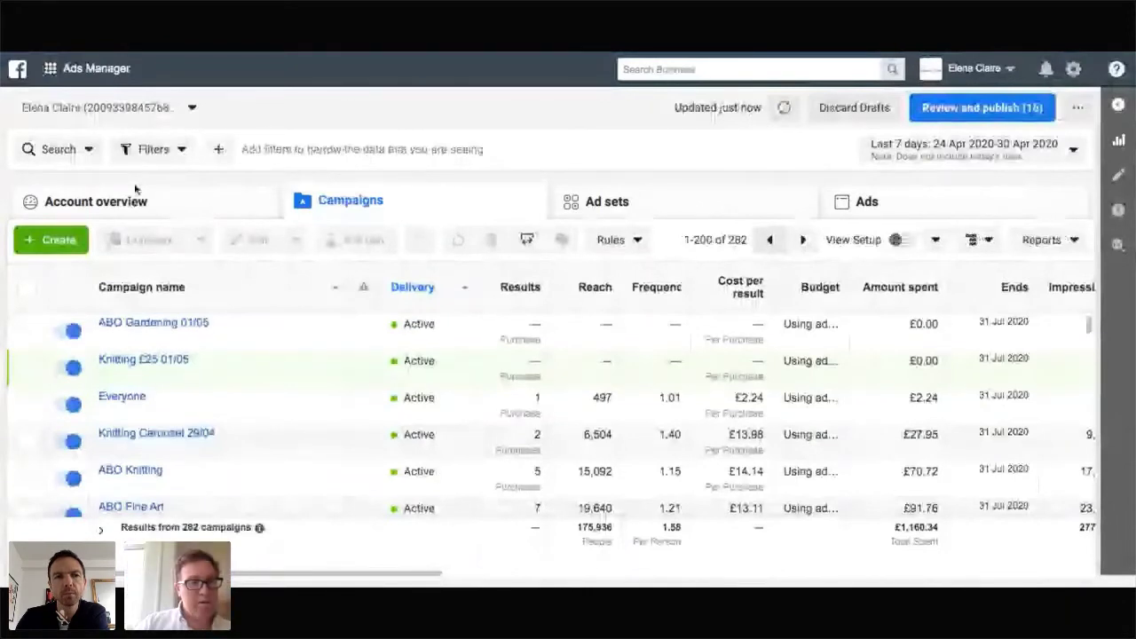
Start creating a new campaign and choose Conversions as its marketing objective
left_click(63, 246)
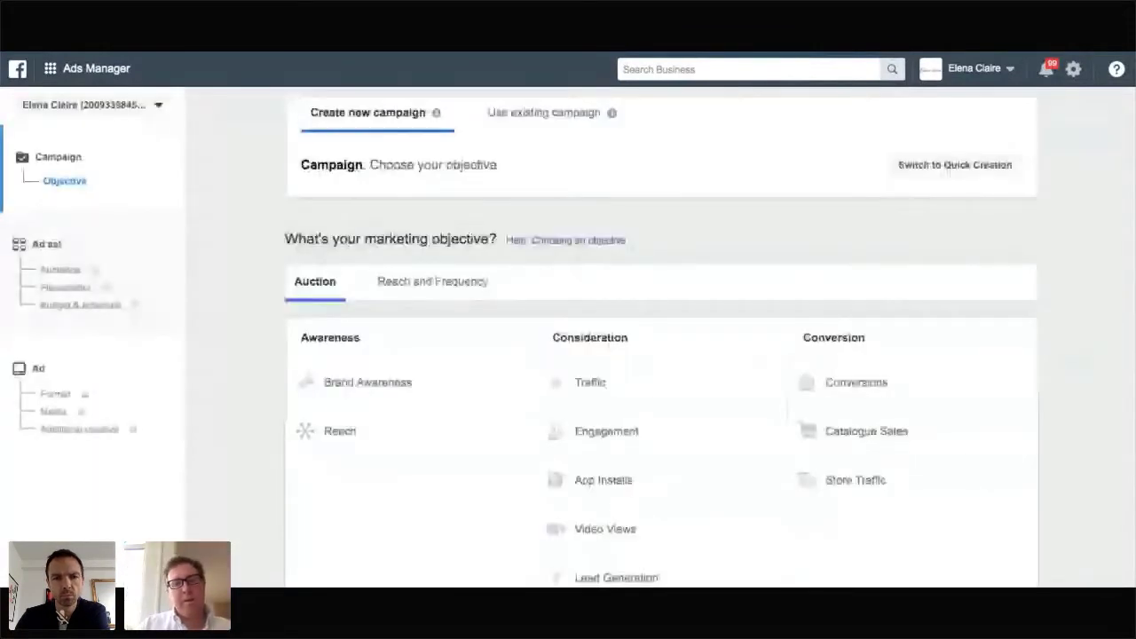
scroll(591, 454, "down", 2)
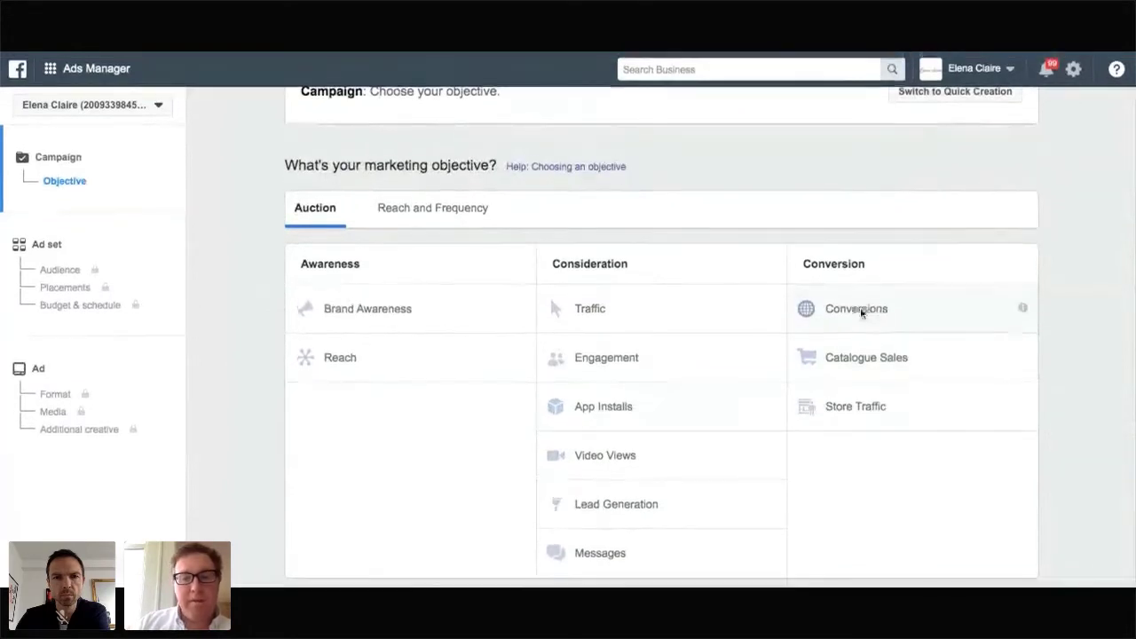
left_click(859, 307)
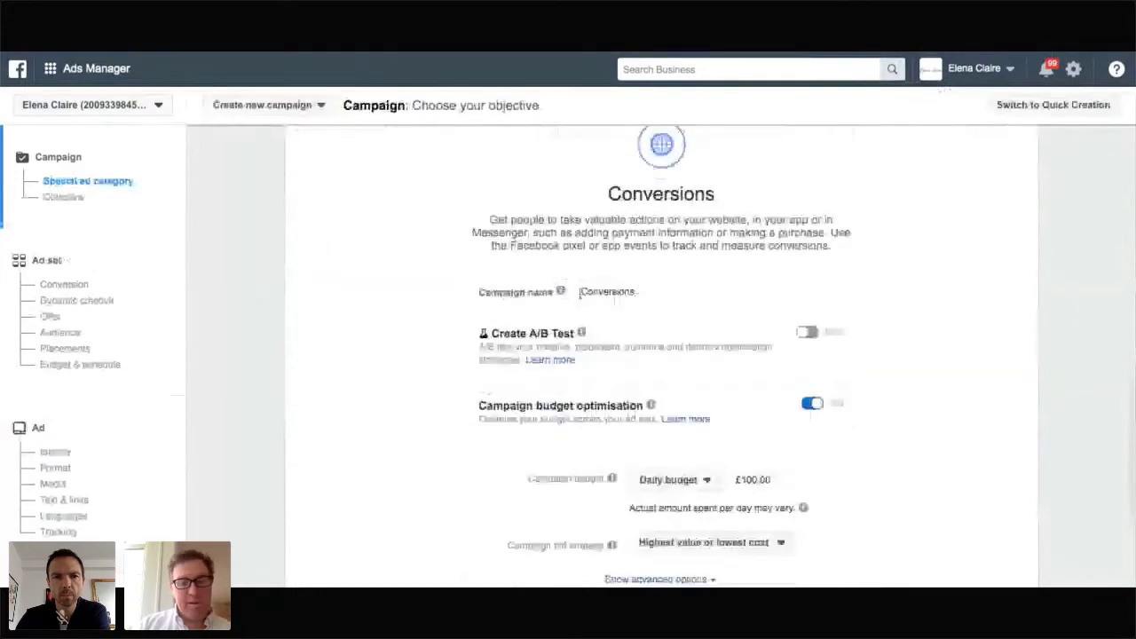
Name the campaign "test - Conversions", set its daily budget to £10.00 and continue to the ad set
left_click(580, 292)
type("te")
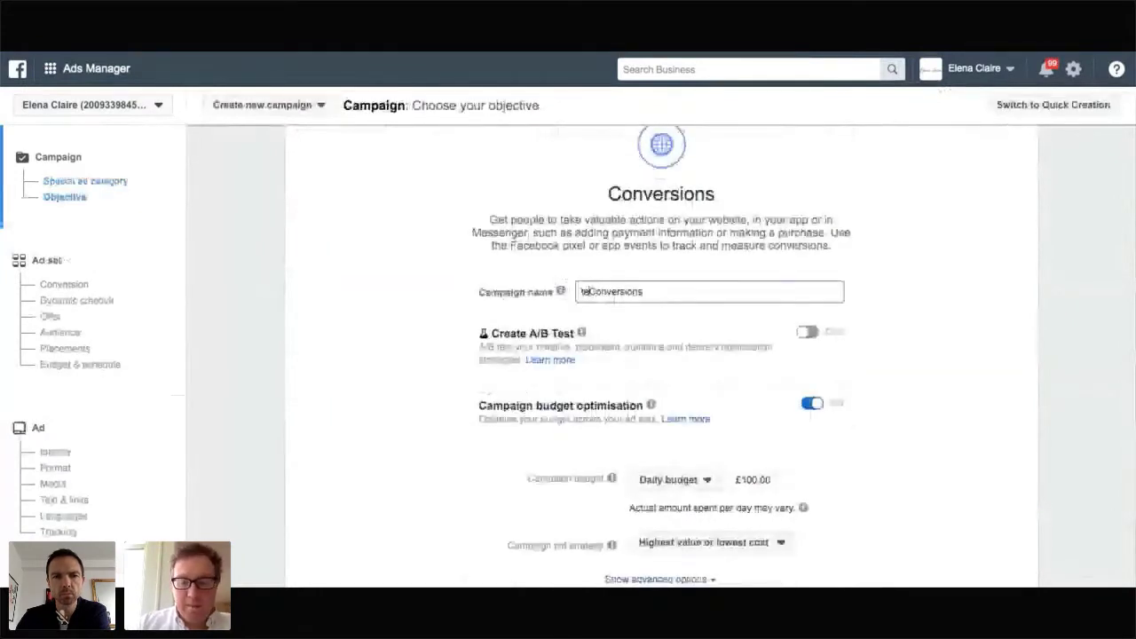
type("st -")
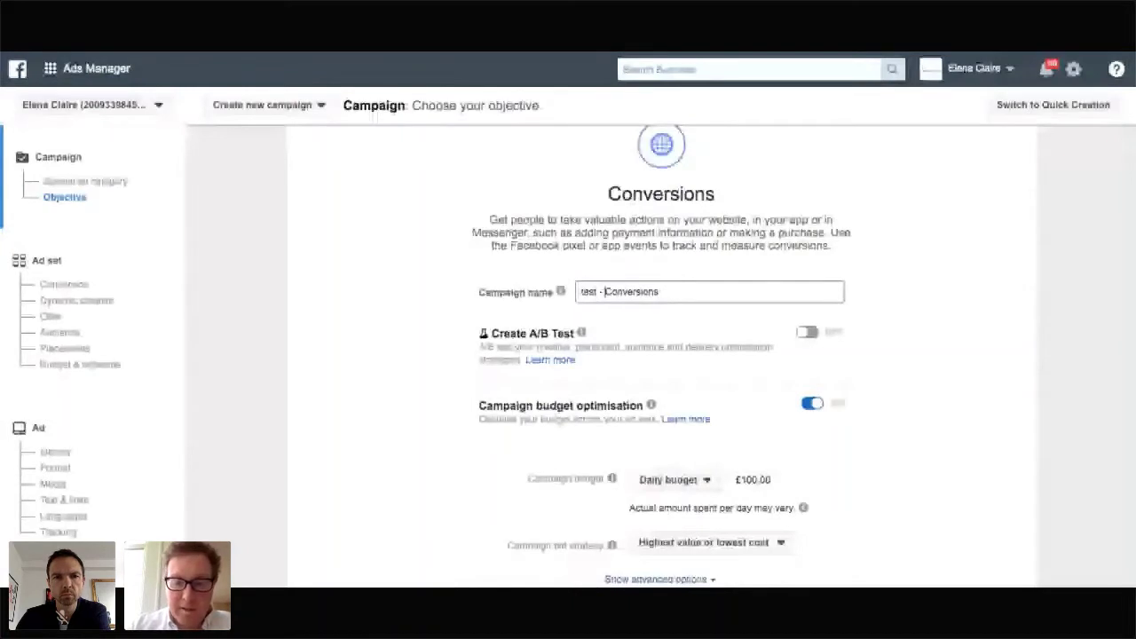
scroll(755, 355, "down", 3)
left_click(757, 333)
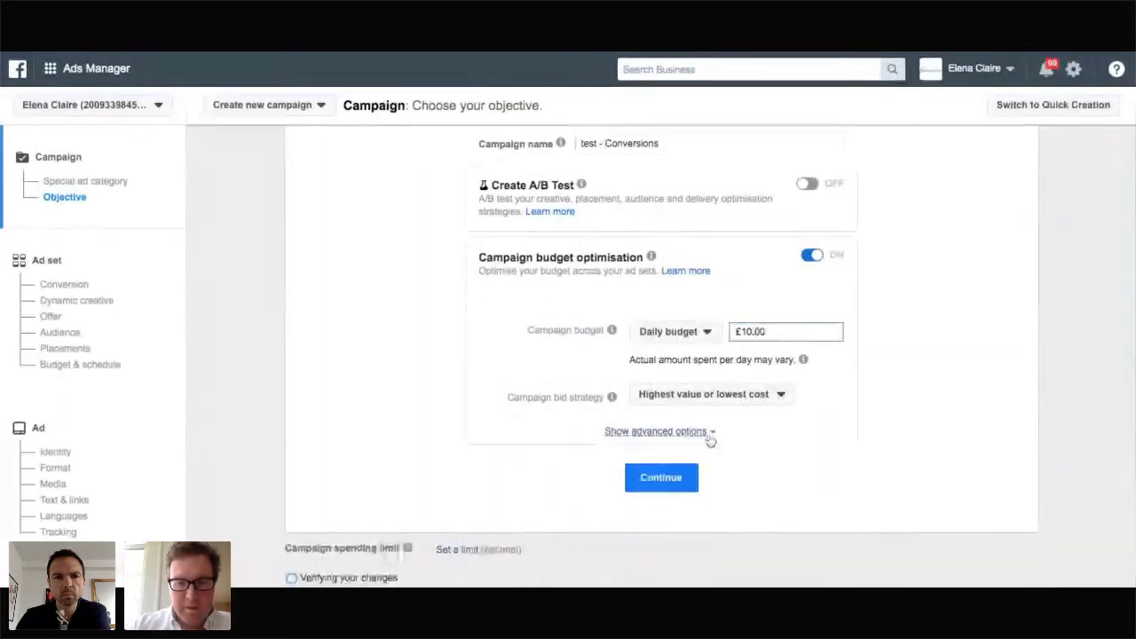
left_click(675, 484)
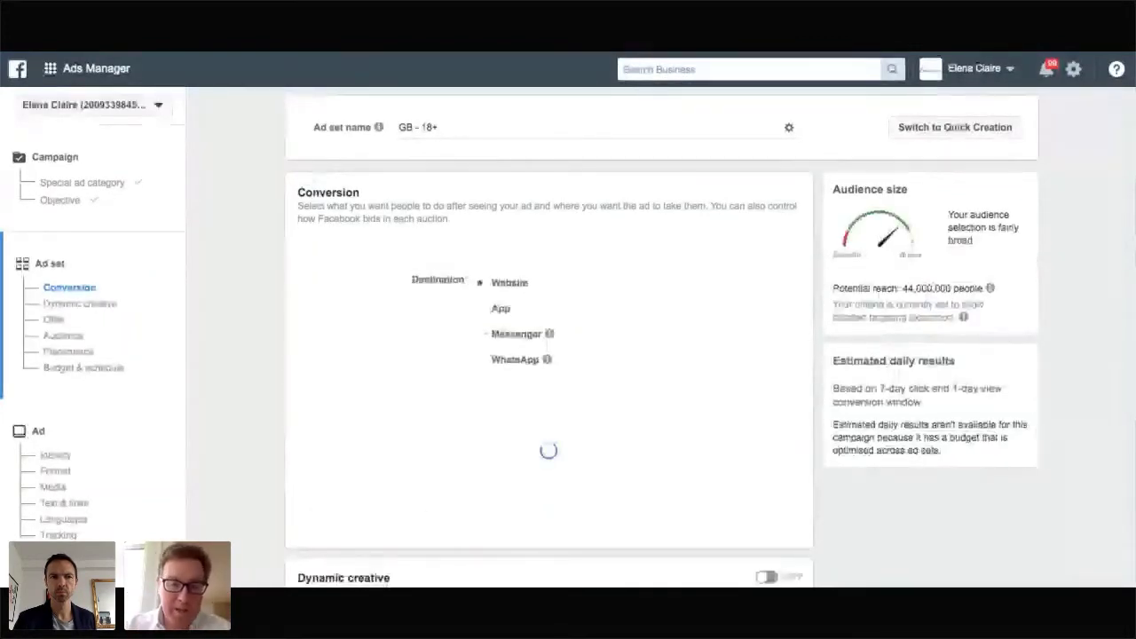
Review the ad set's conversion, dynamic creative and offer settings, potential reach, and audience options for location, age, gender and detailed targeting
scroll(471, 333, "down", 2)
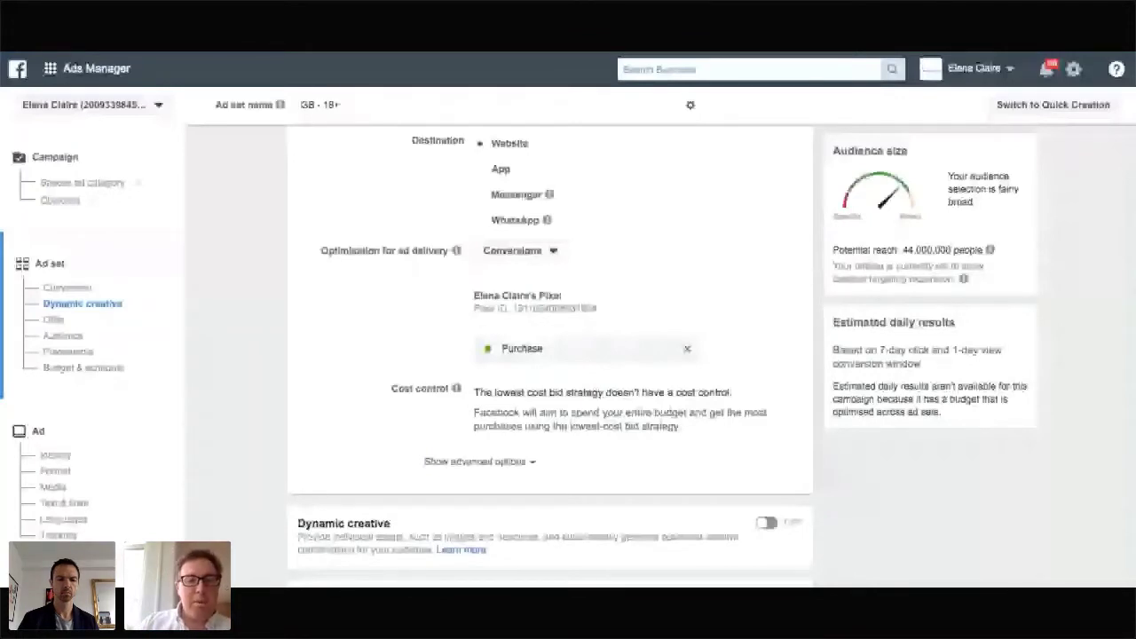
scroll(548, 355, "down", 2)
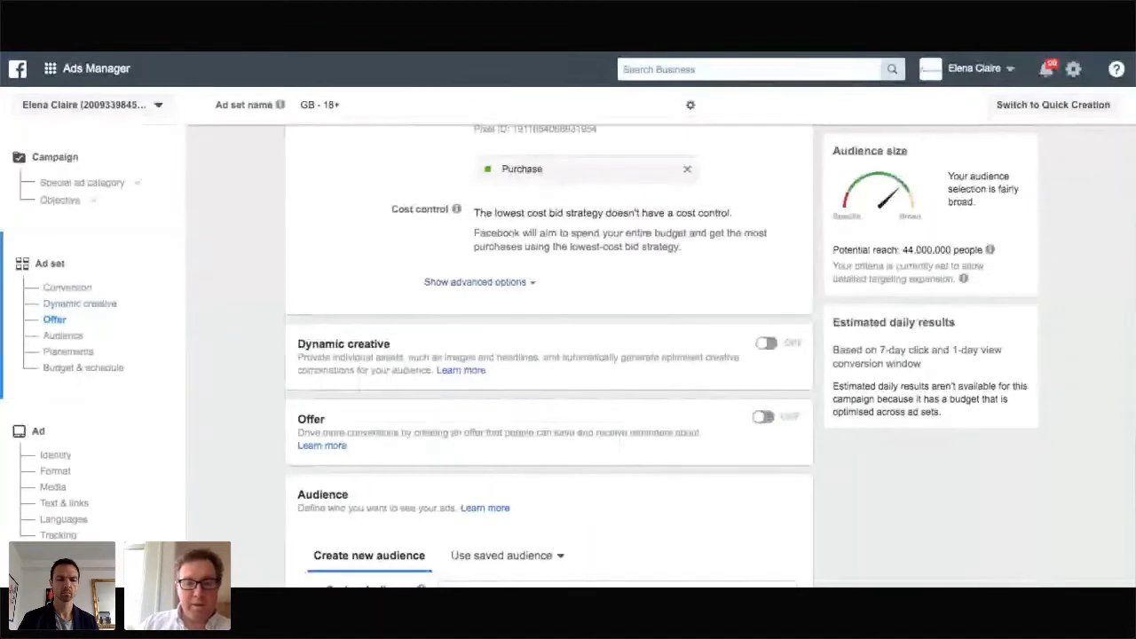
scroll(581, 301, "up", 2)
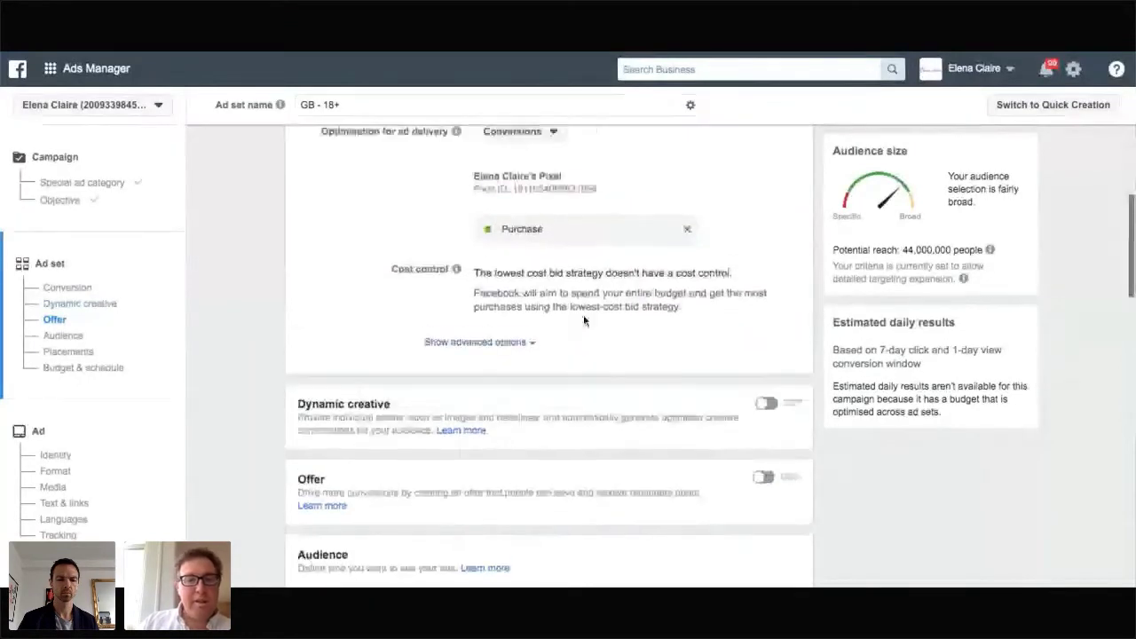
scroll(578, 269, "up", 3)
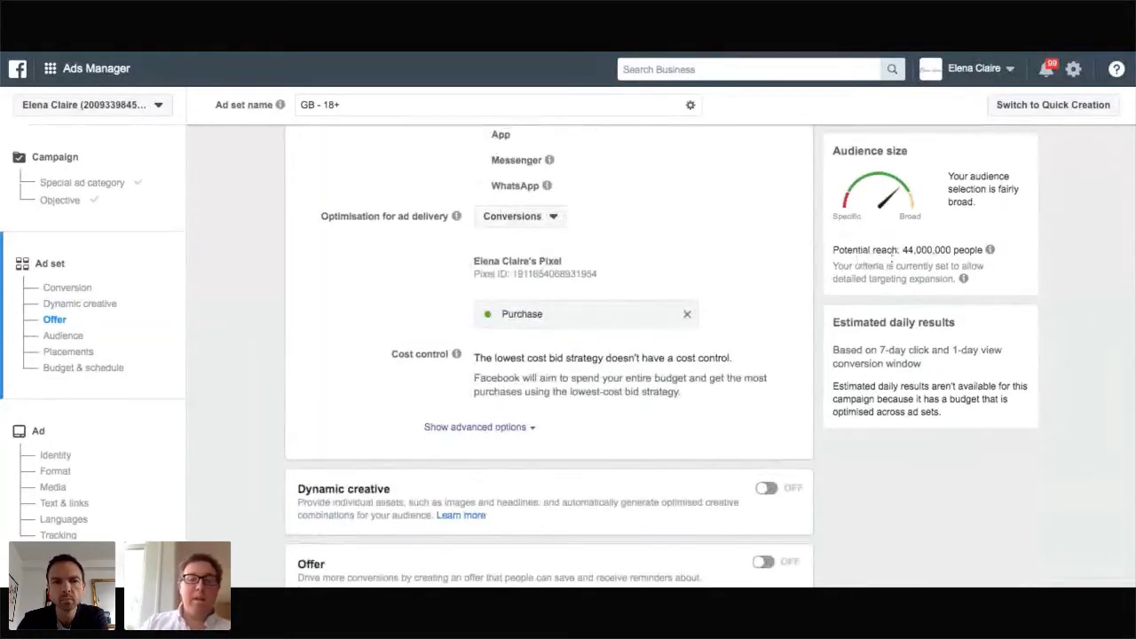
scroll(746, 288, "down", 3)
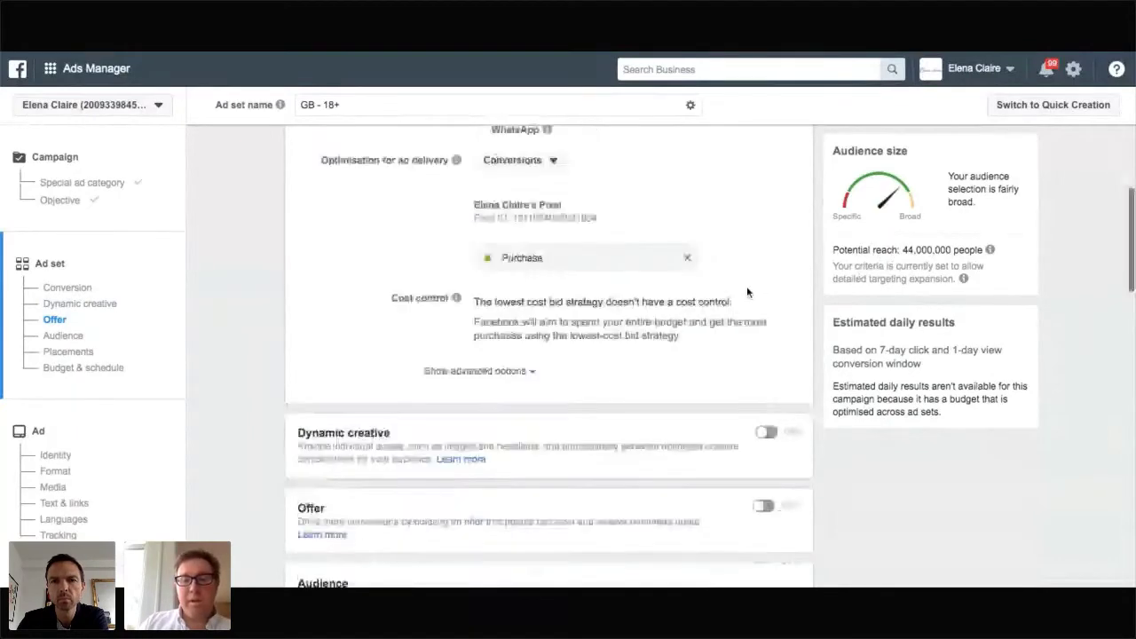
scroll(746, 288, "down", 4)
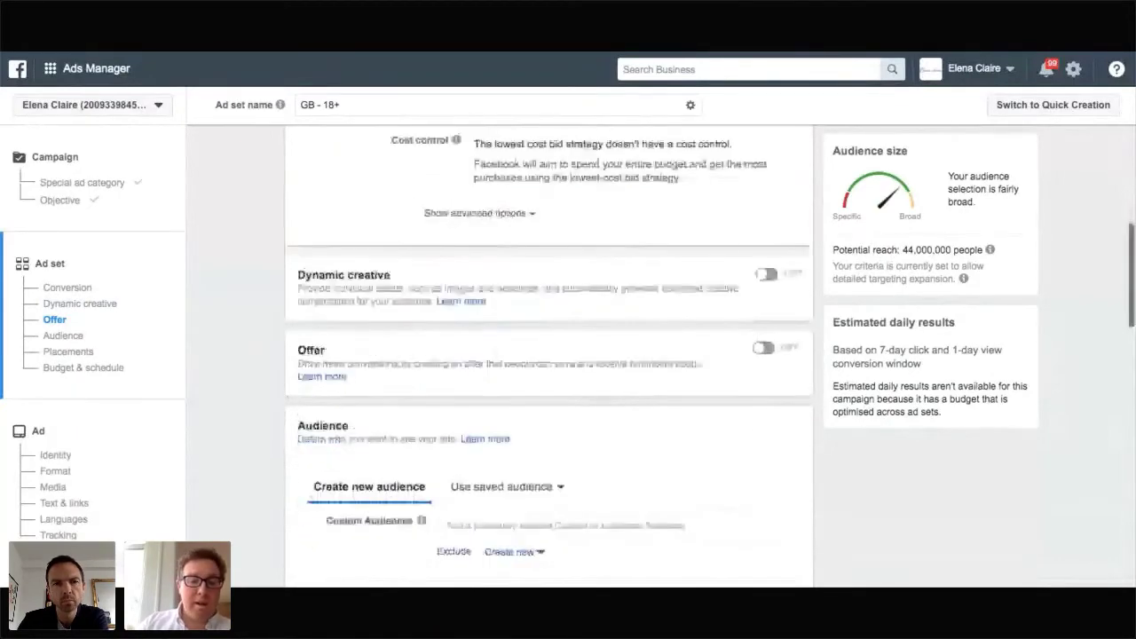
scroll(548, 355, "down", 5)
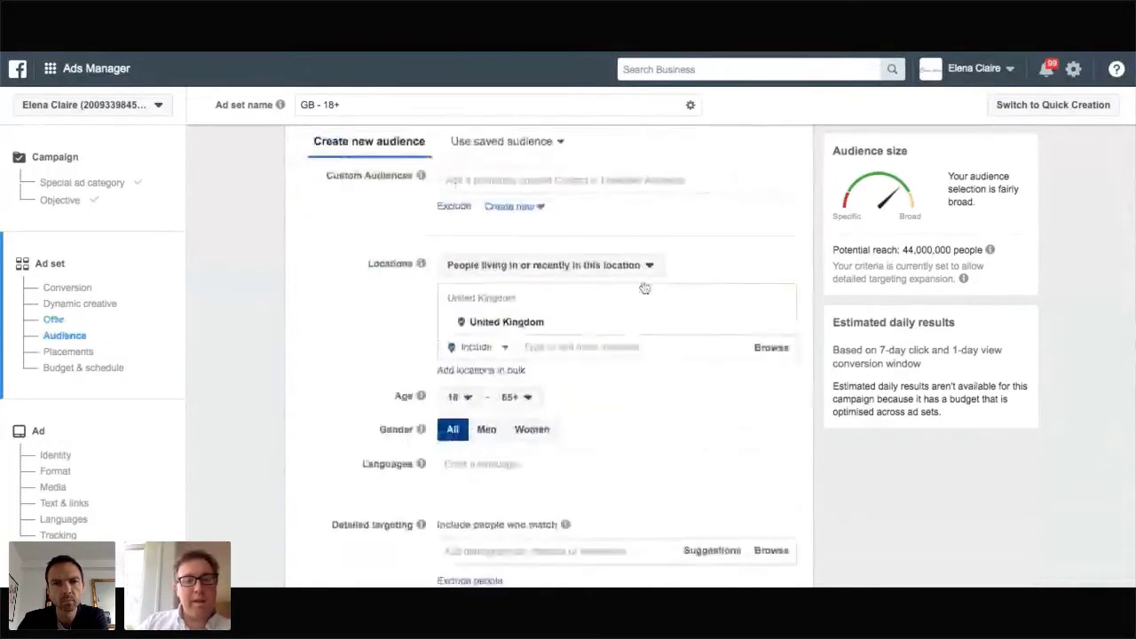
scroll(645, 288, "down", 2)
scroll(645, 288, "down", 1)
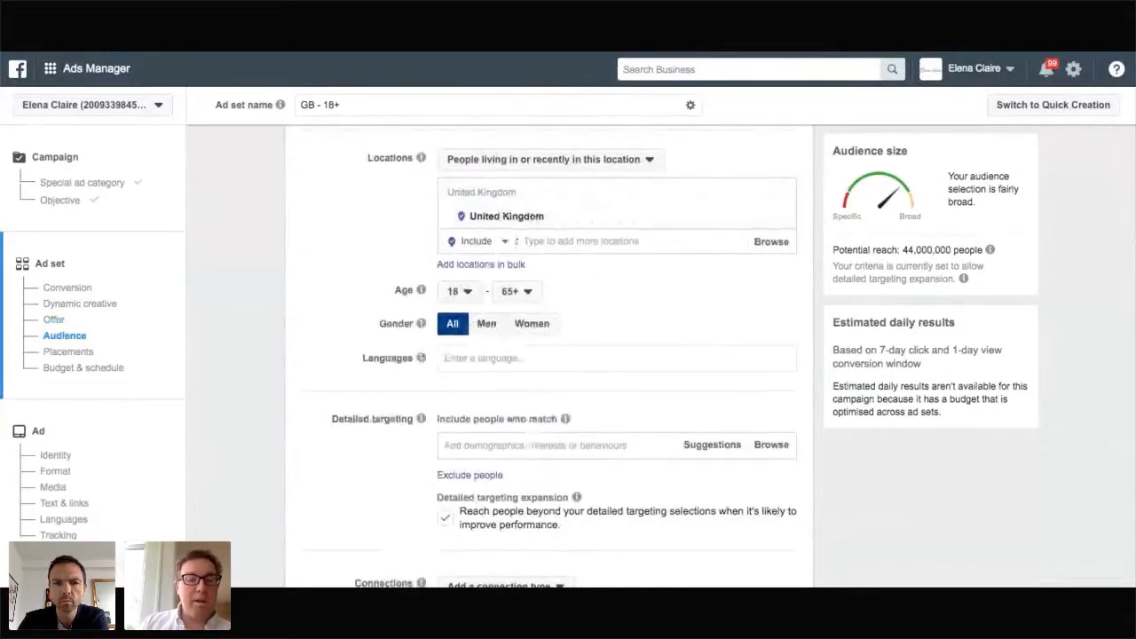
scroll(631, 329, "down", 3)
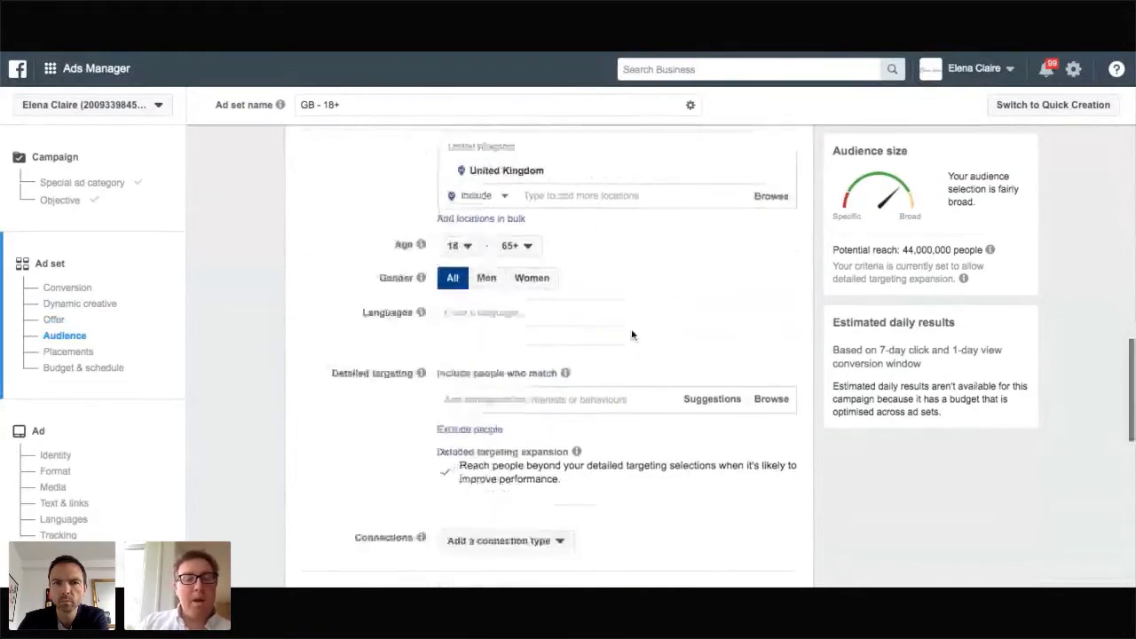
scroll(631, 328, "up", 2)
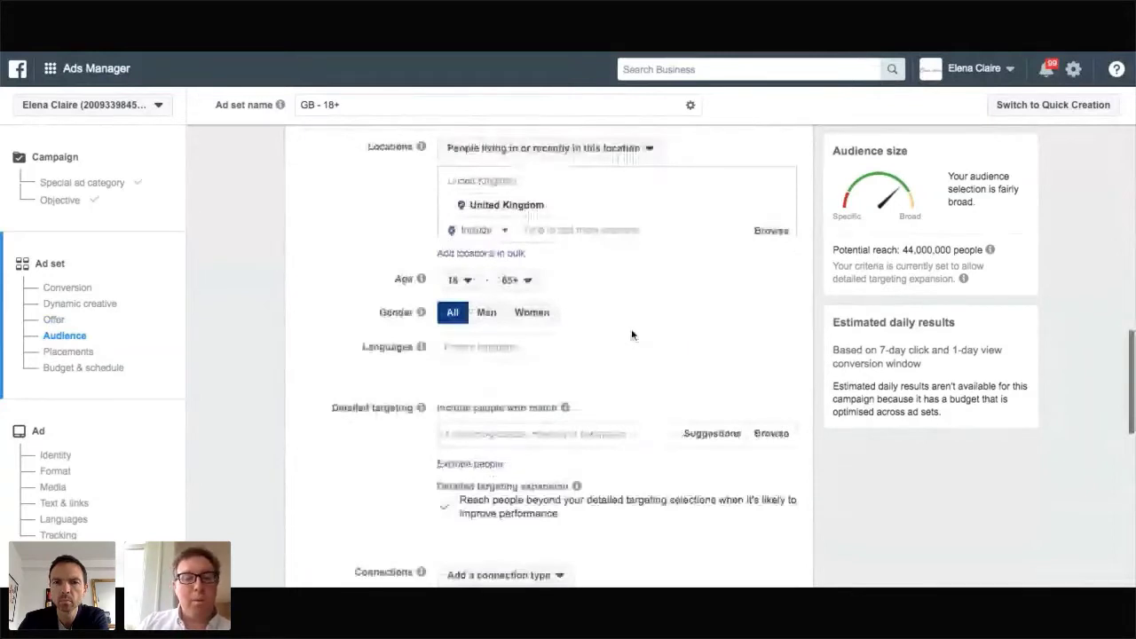
scroll(556, 322, "up", 1)
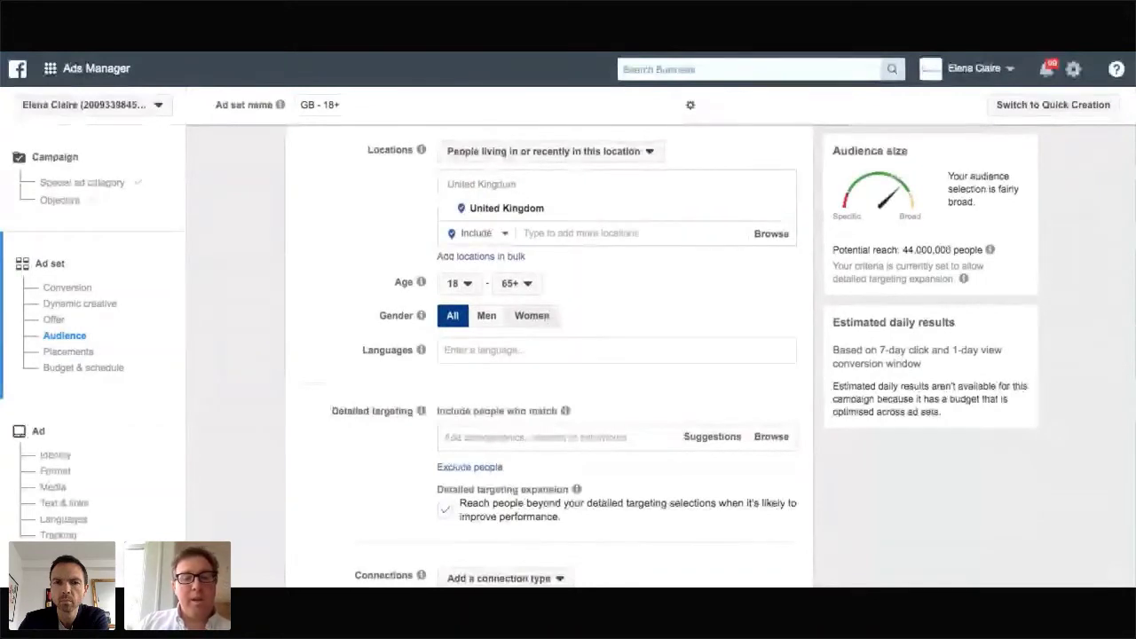
Restrict the ad set's audience to women with a minimum age of 45
left_click(532, 316)
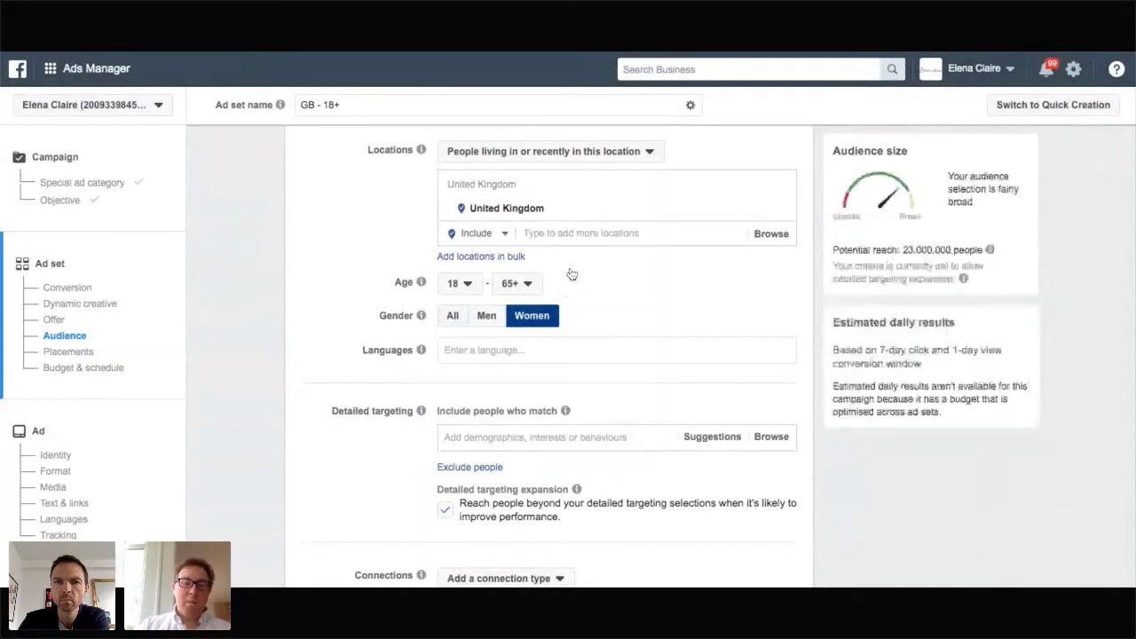
left_click(457, 284)
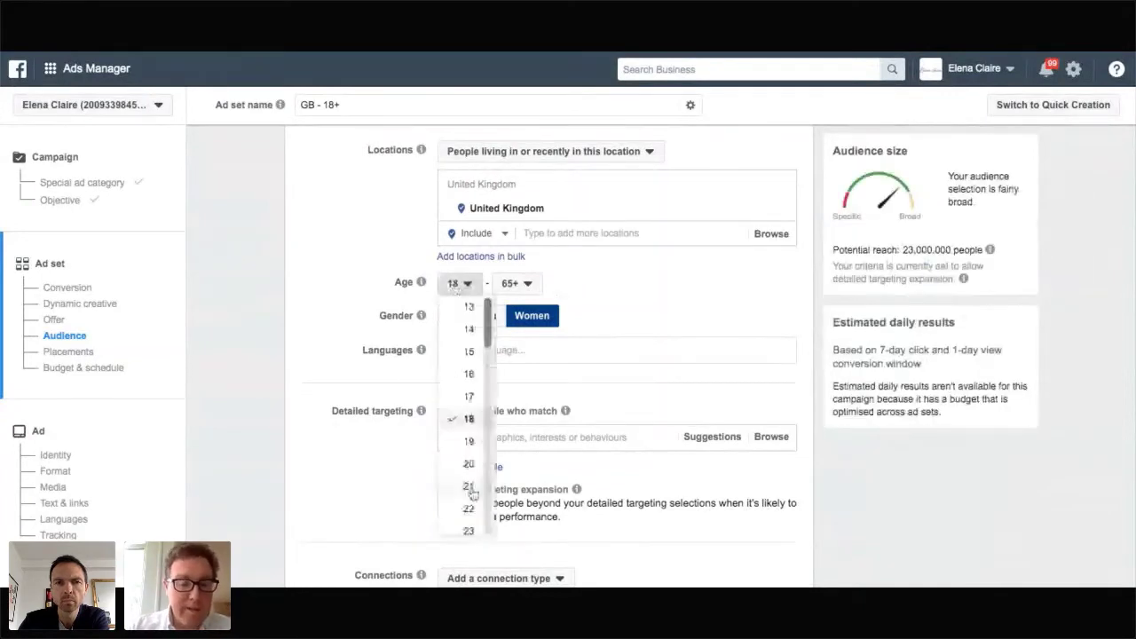
scroll(471, 495, "down", 6)
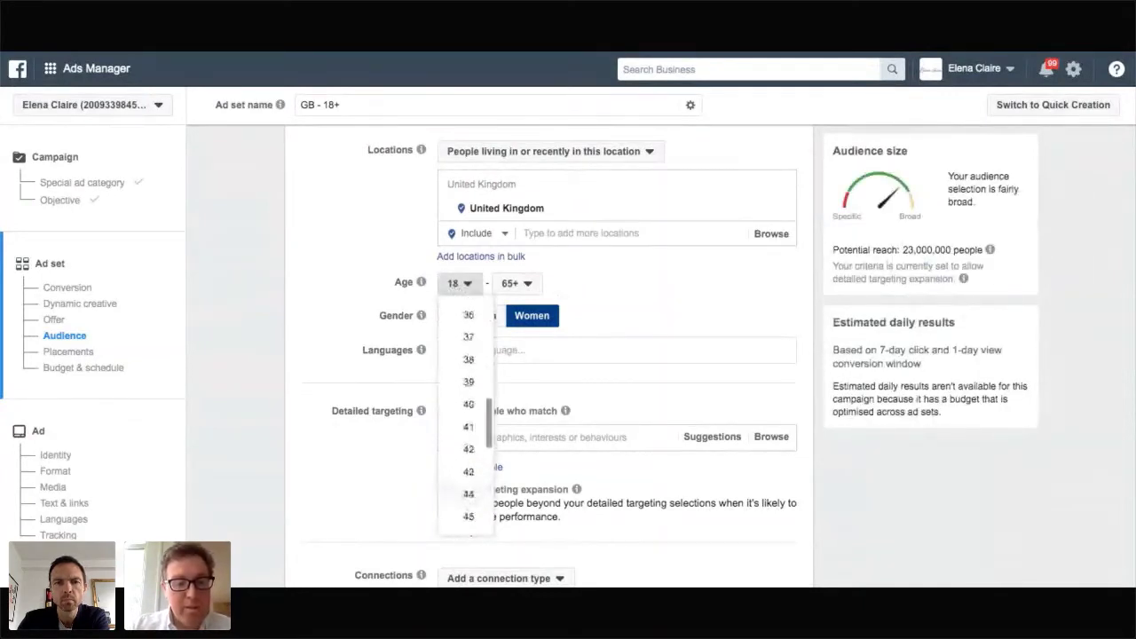
left_click(468, 415)
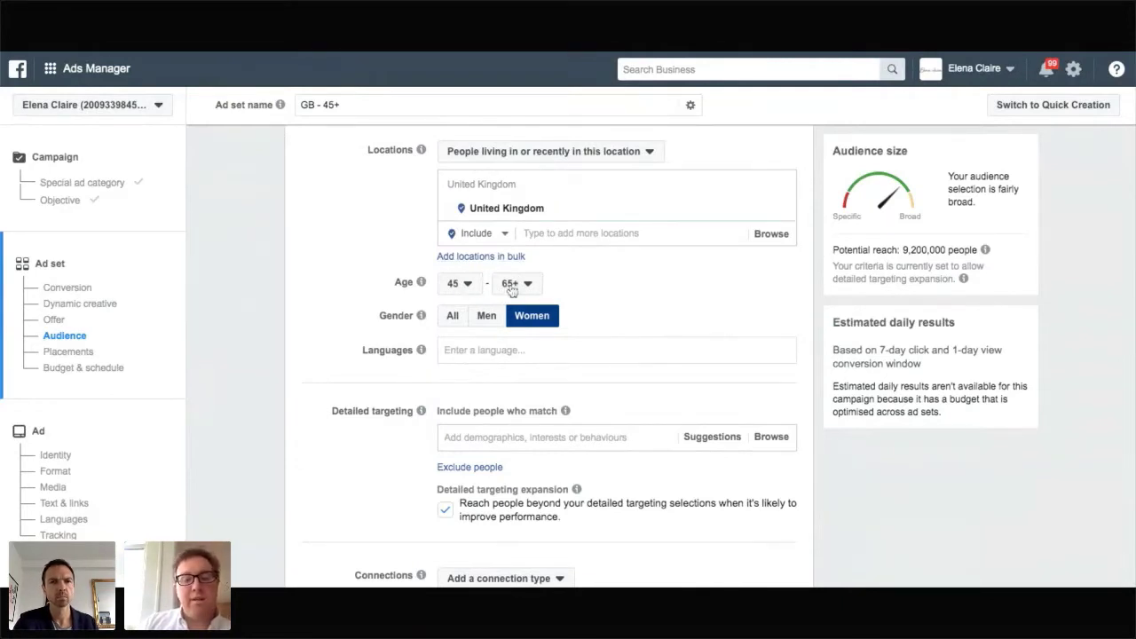
Turn off detailed targeting expansion for the ad set's audience
scroll(627, 296, "down", 1)
scroll(627, 296, "down", 2)
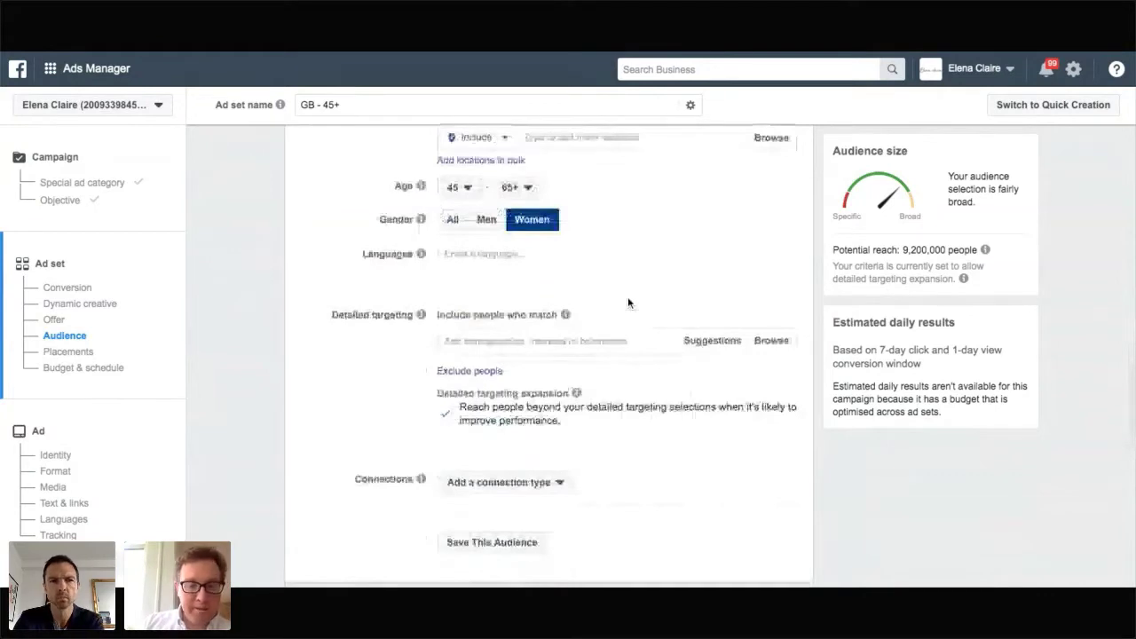
scroll(449, 333, "down", 3)
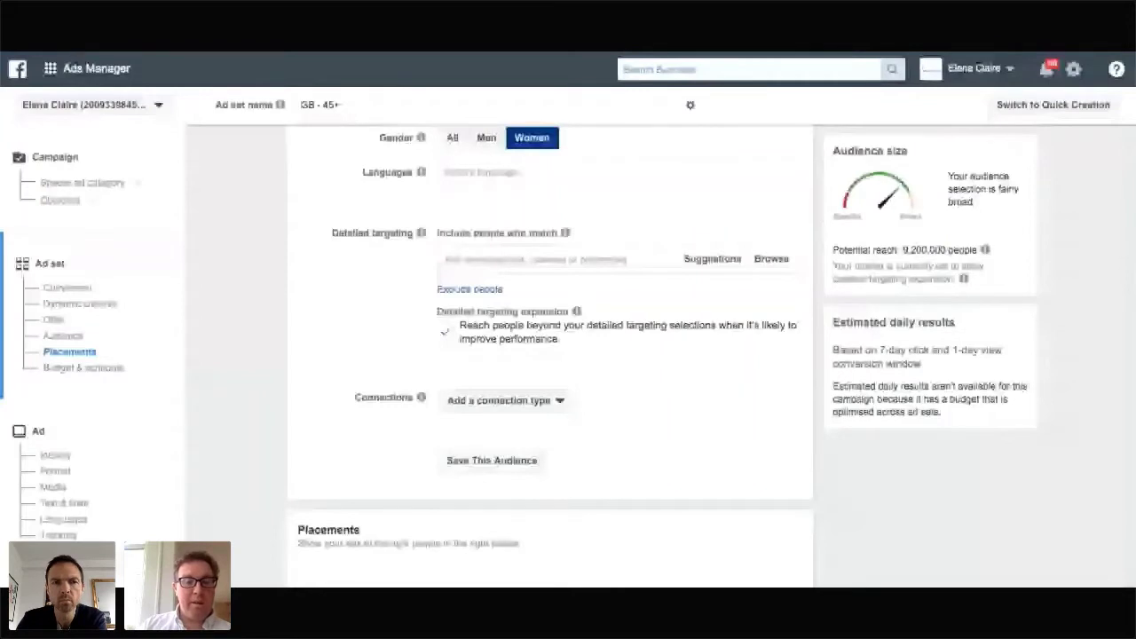
left_click(444, 331)
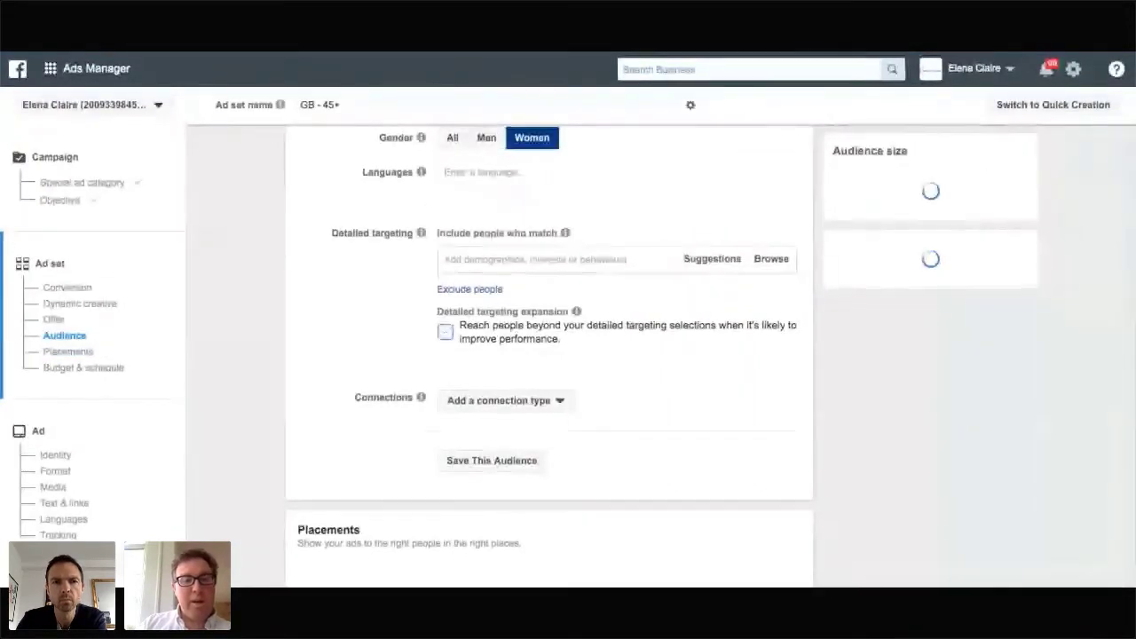
Search the detailed targeting options for "boots" and add the Hunter Boots interest
left_click(463, 265)
type("boo")
type("ks")
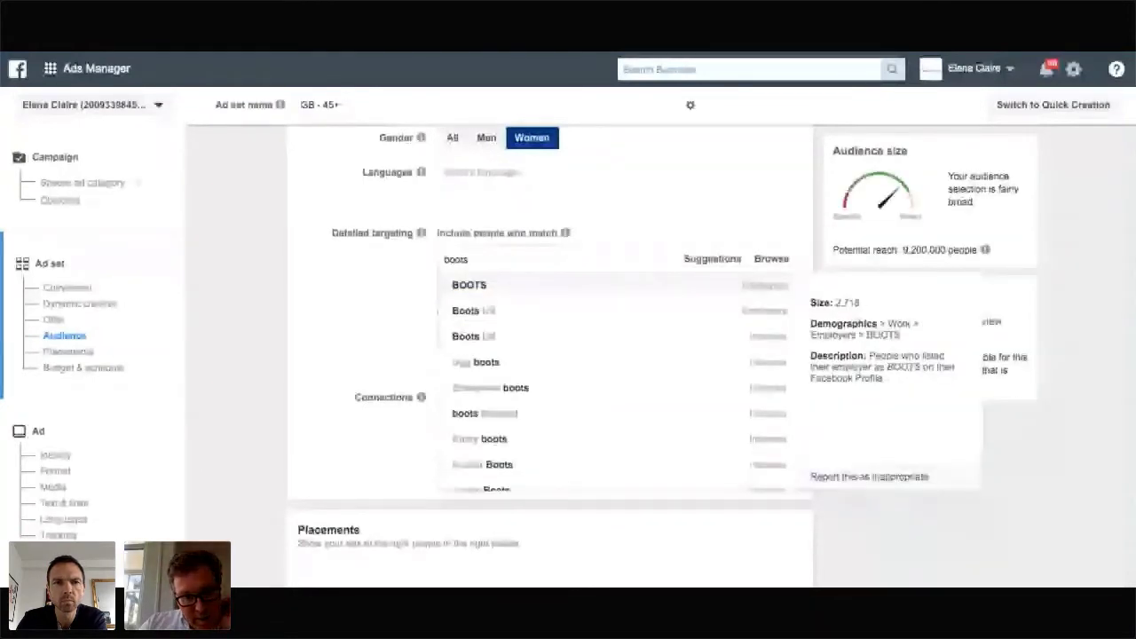
scroll(527, 342, "down", 2)
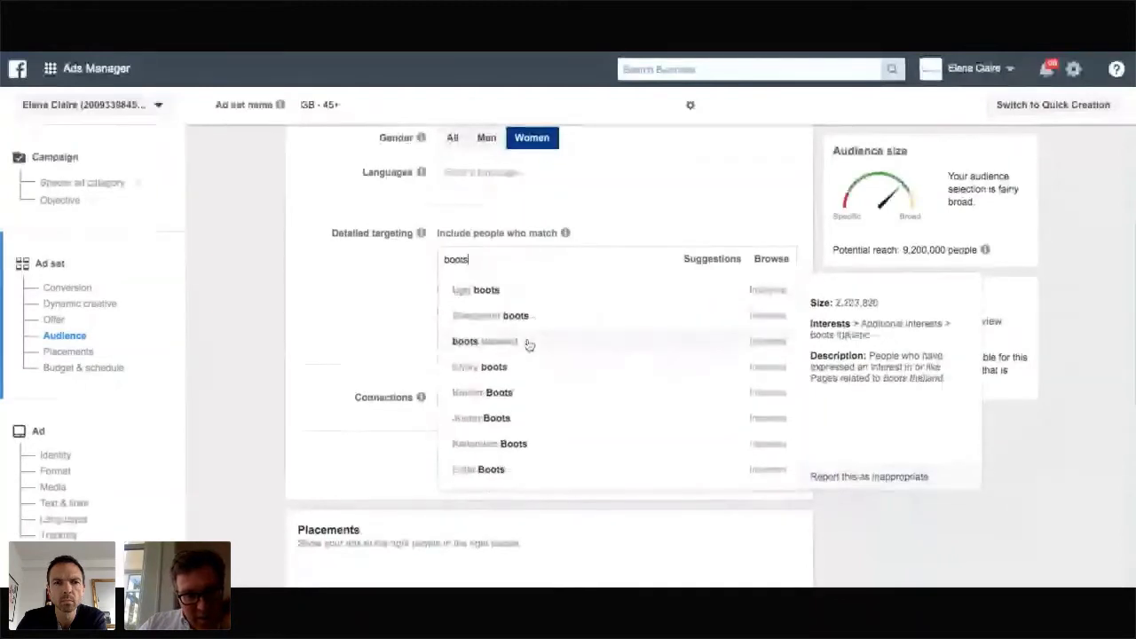
left_click(519, 394)
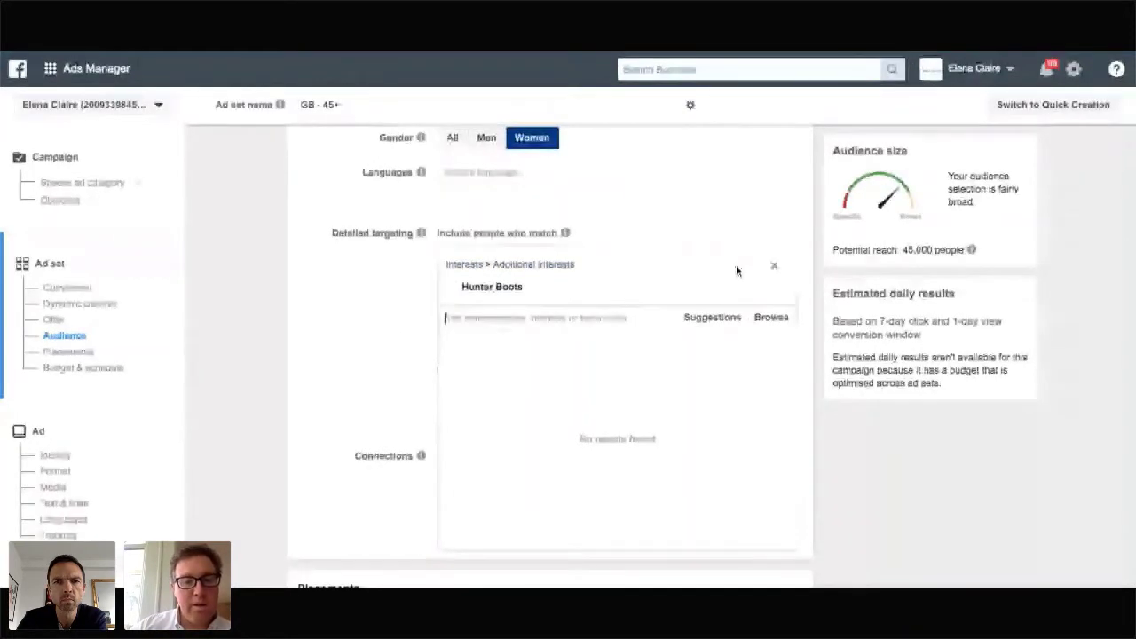
Show the suggested interests related to Hunter Boots and add Boot to the detailed targeting
left_click(708, 317)
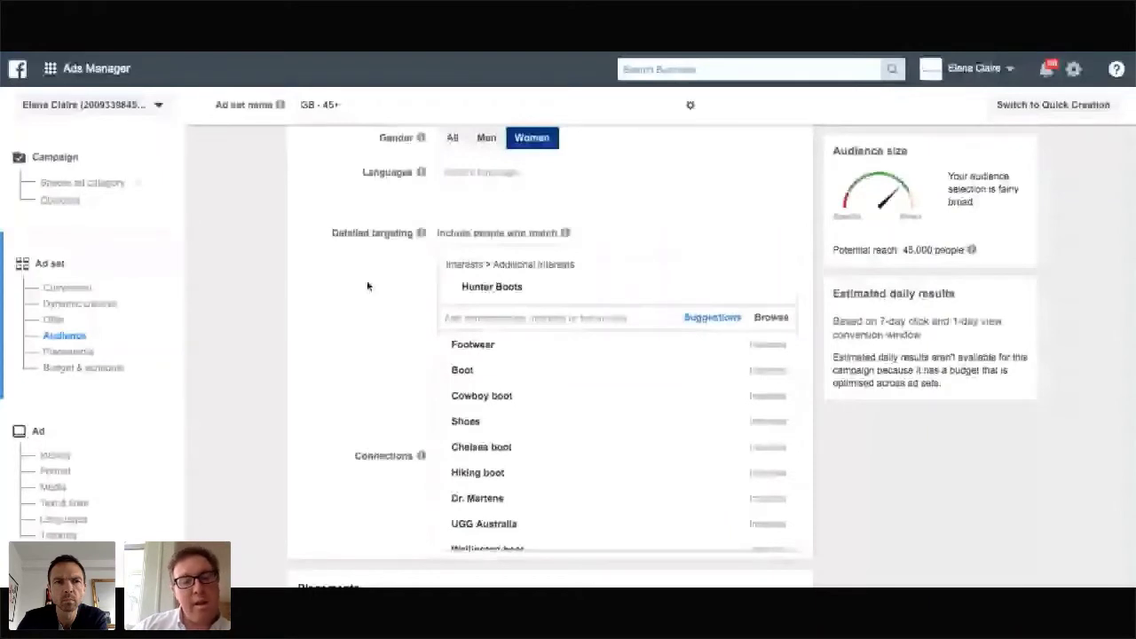
mouse_move(555, 372)
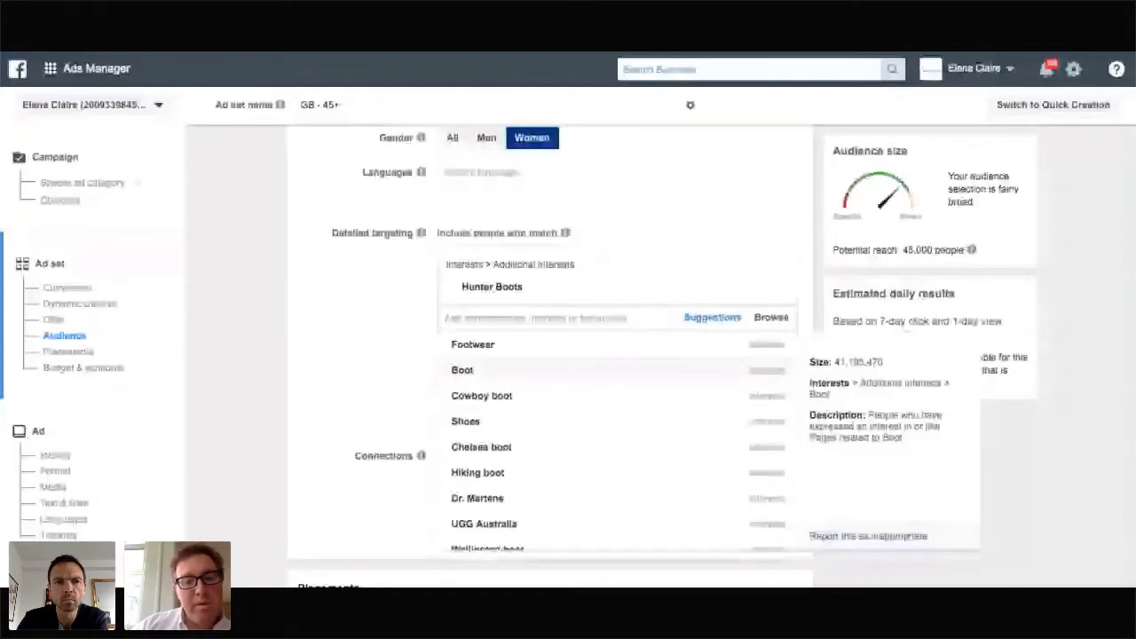
left_click(555, 370)
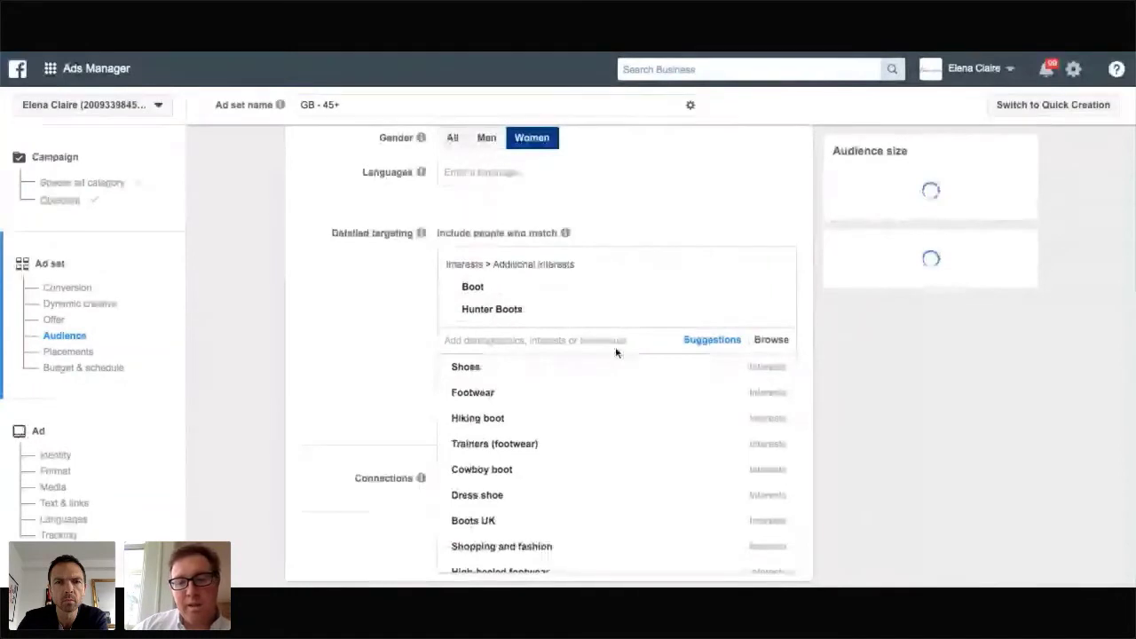
Add the suggested Hiking boot interest to the ad set's detailed targeting
mouse_move(761, 313)
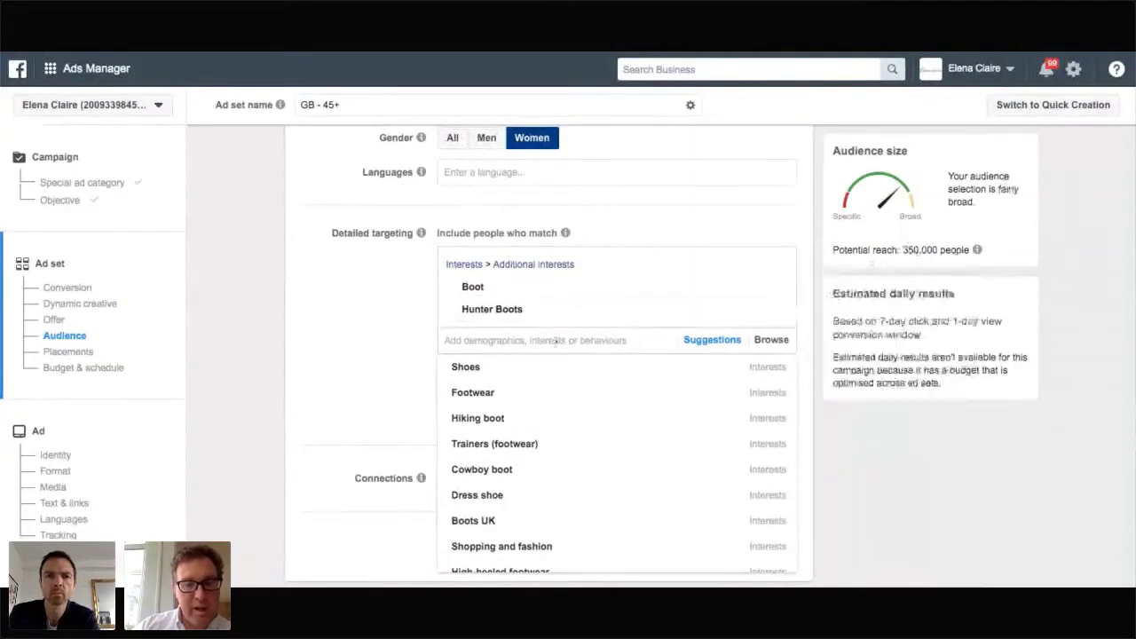
left_click(510, 419)
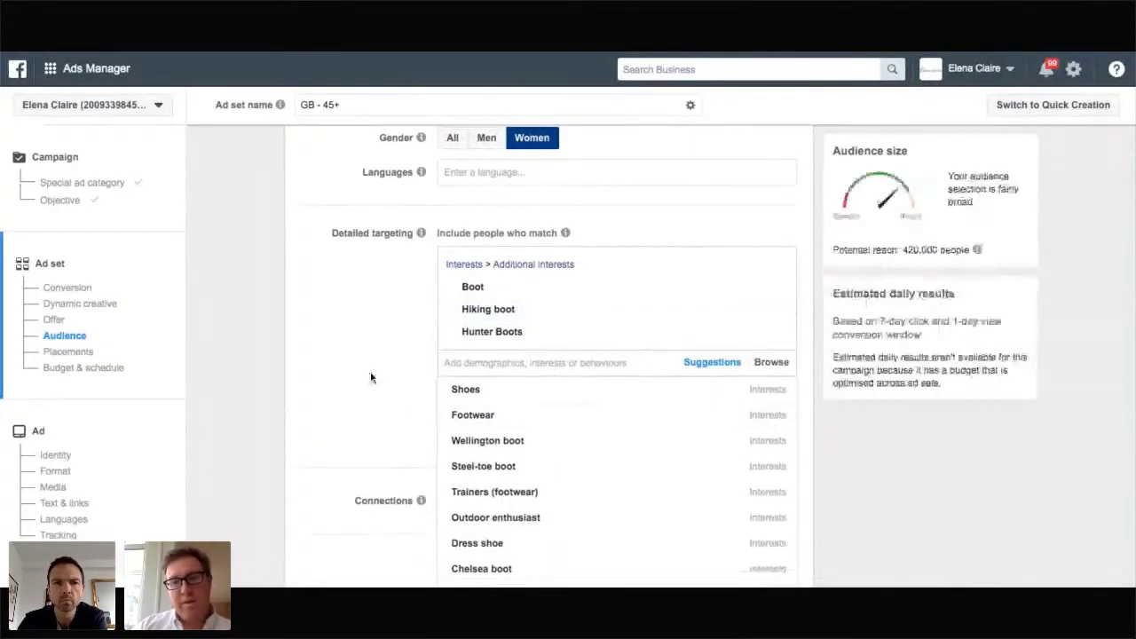
Remove the Hunter Boots and Hiking boot interests from the detailed targeting, keeping only Boot
scroll(409, 326, "down", 1)
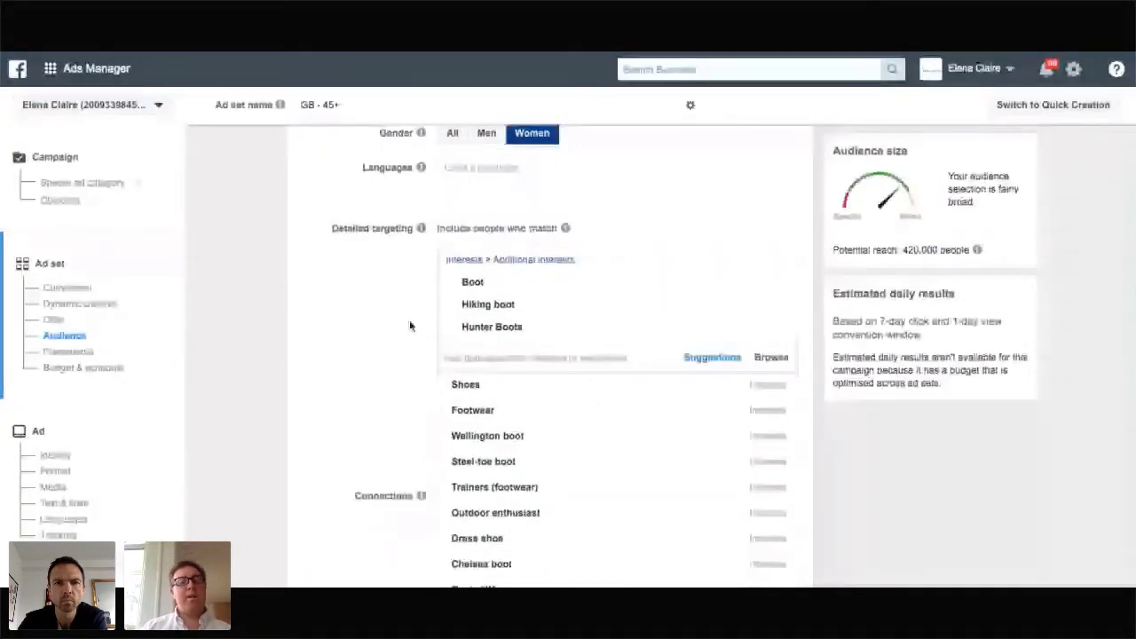
scroll(409, 325, "down", 2)
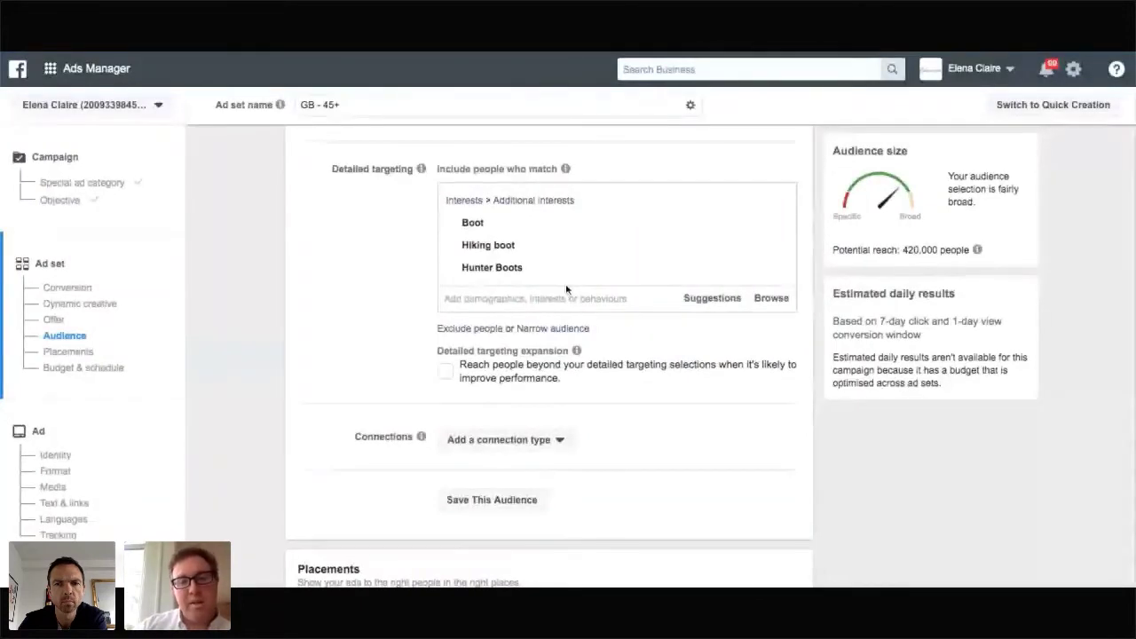
mouse_move(740, 264)
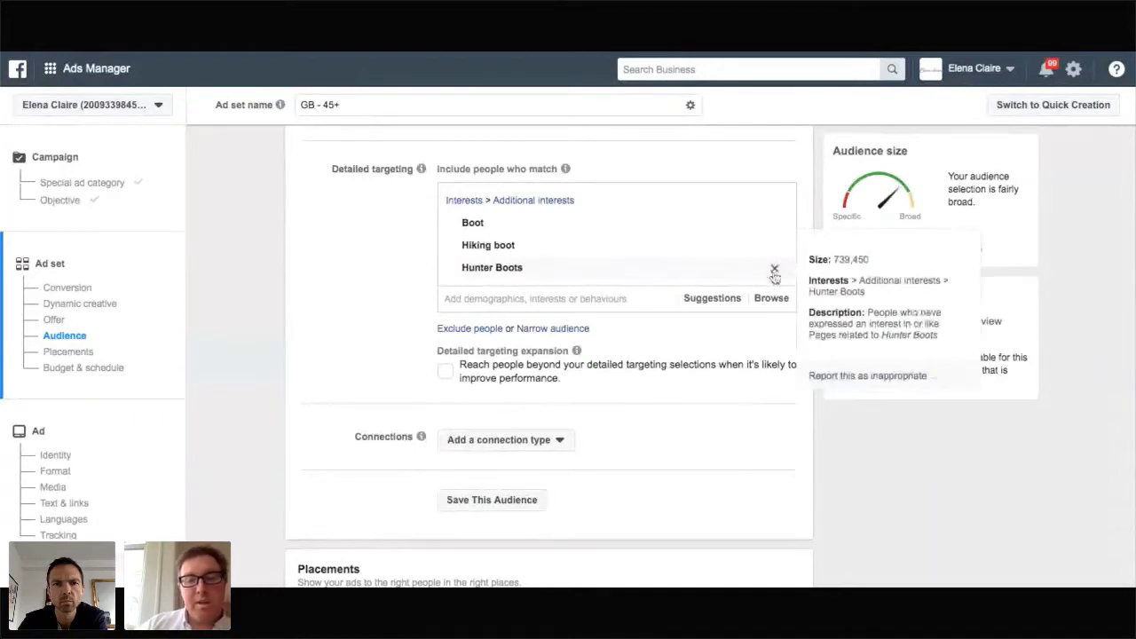
left_click(773, 271)
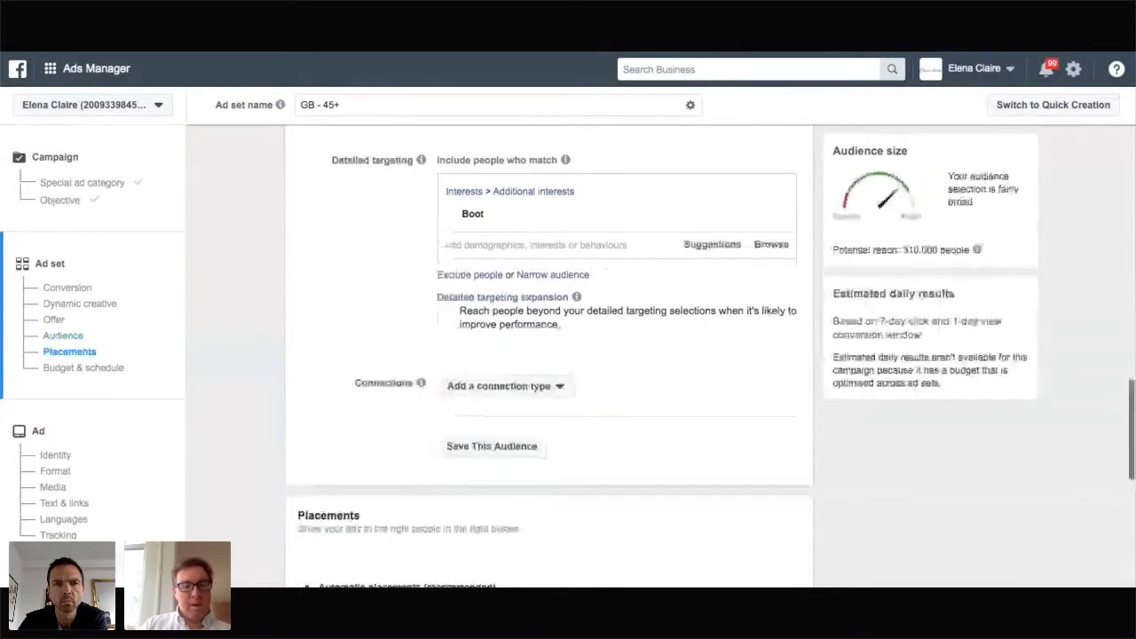
Switch the ad set to manual placements and review the available devices, platforms and feed placements
scroll(548, 355, "down", 5)
scroll(548, 355, "down", 3)
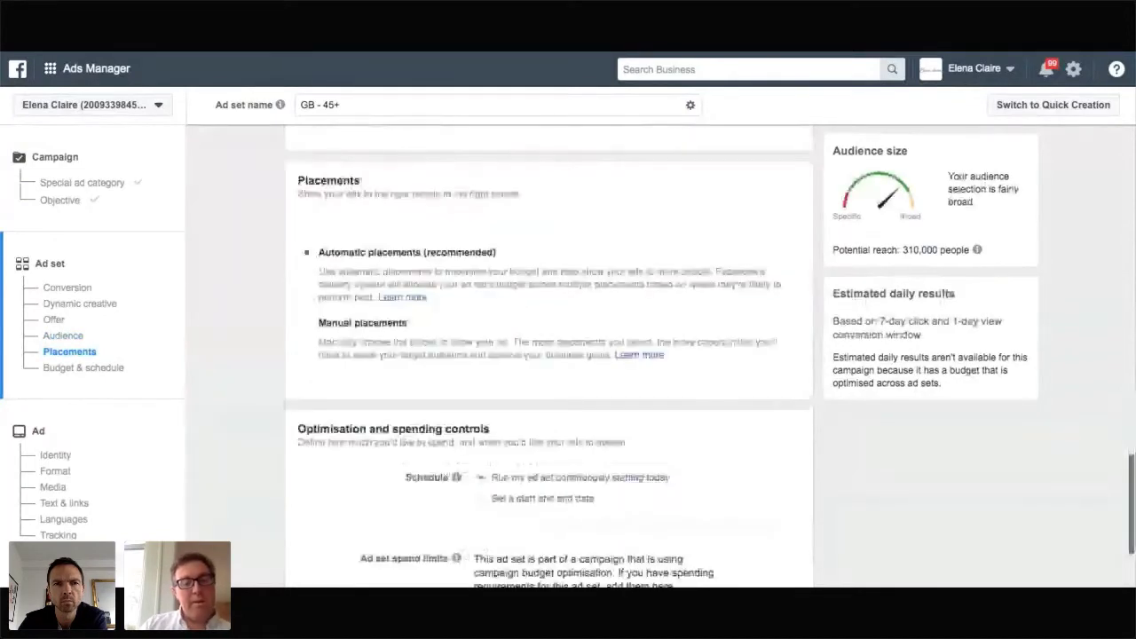
scroll(321, 243, "down", 1)
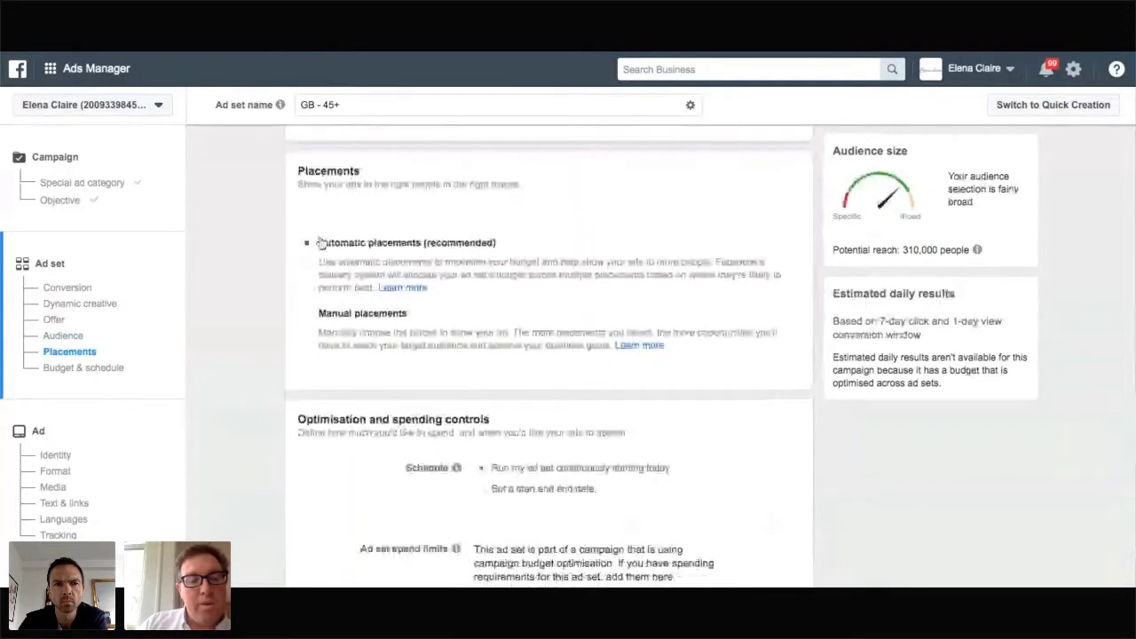
scroll(375, 269, "down", 1)
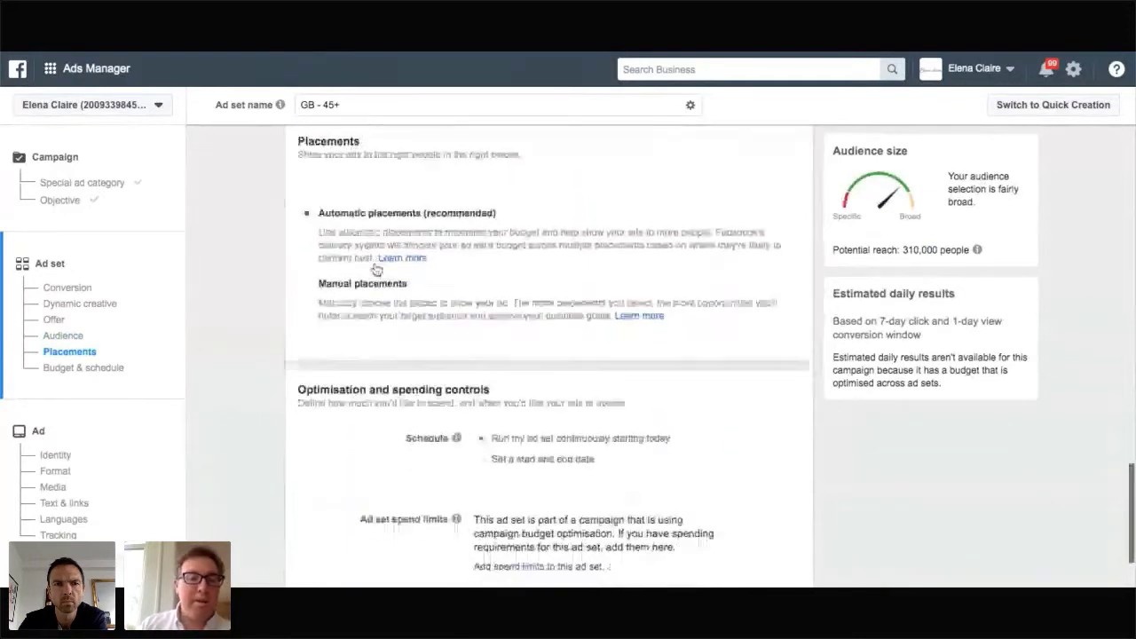
scroll(346, 275, "down", 1)
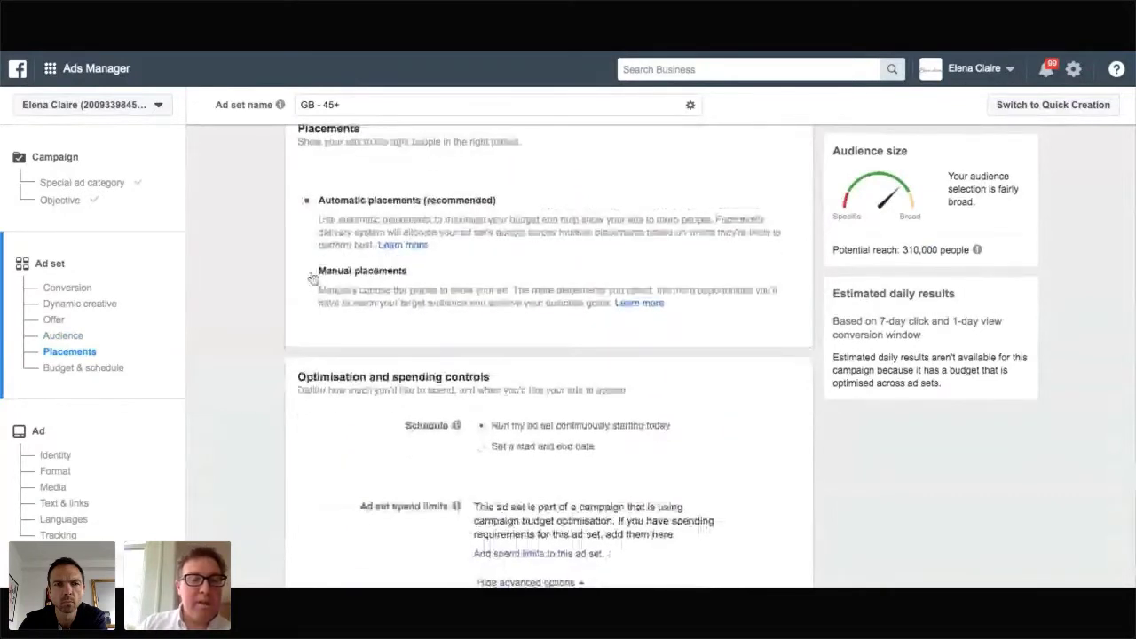
left_click(309, 274)
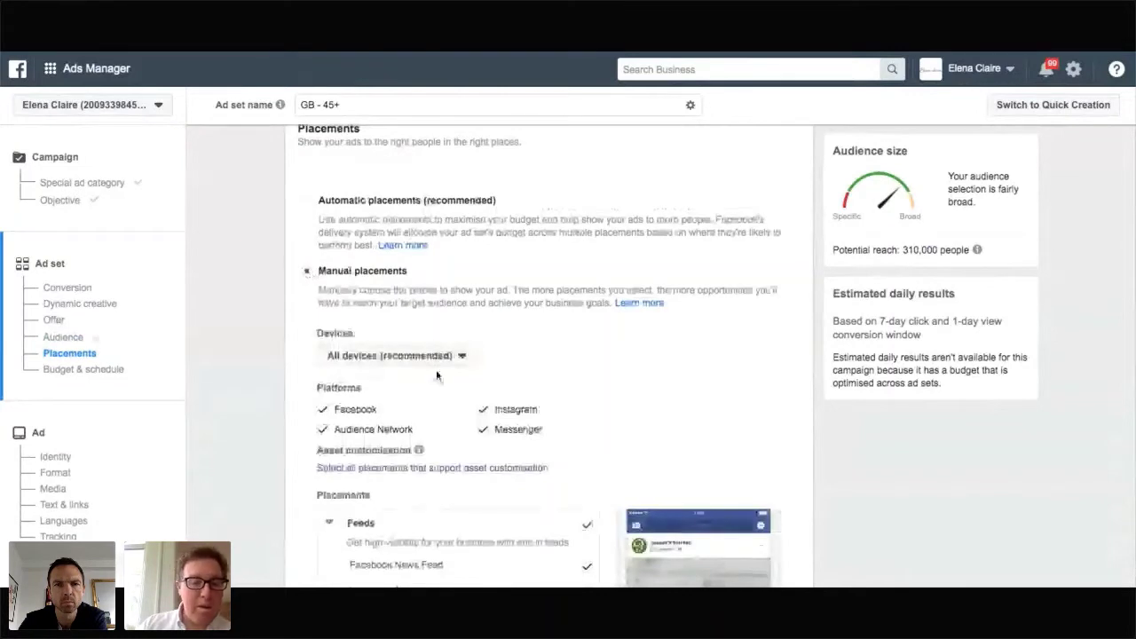
left_click(406, 357)
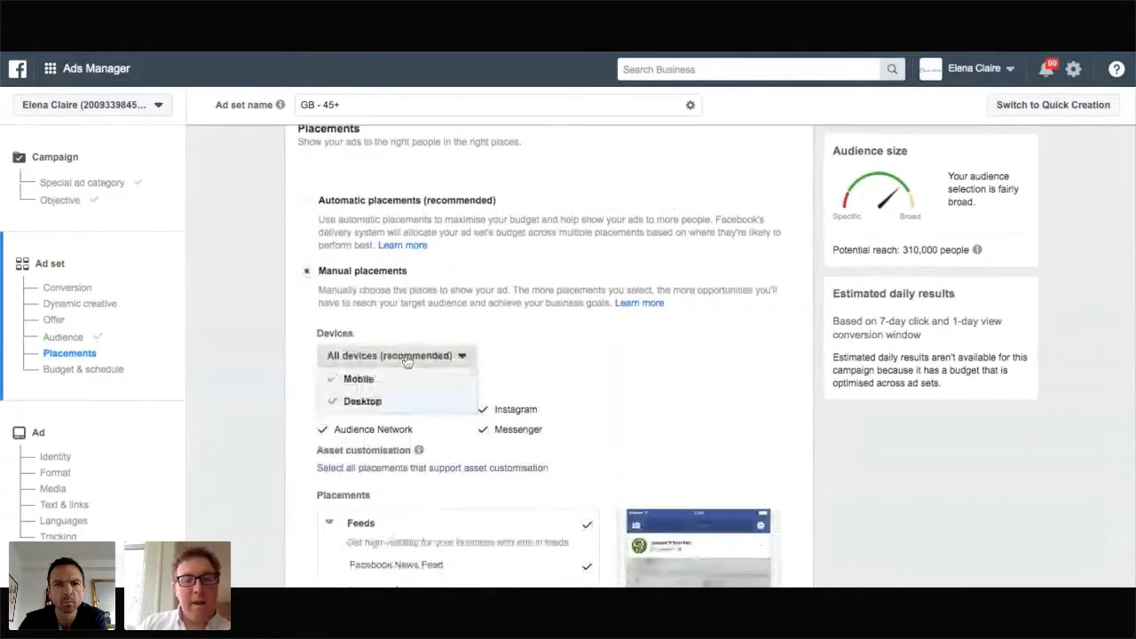
left_click(489, 330)
scroll(484, 355, "down", 1)
scroll(480, 364, "down", 5)
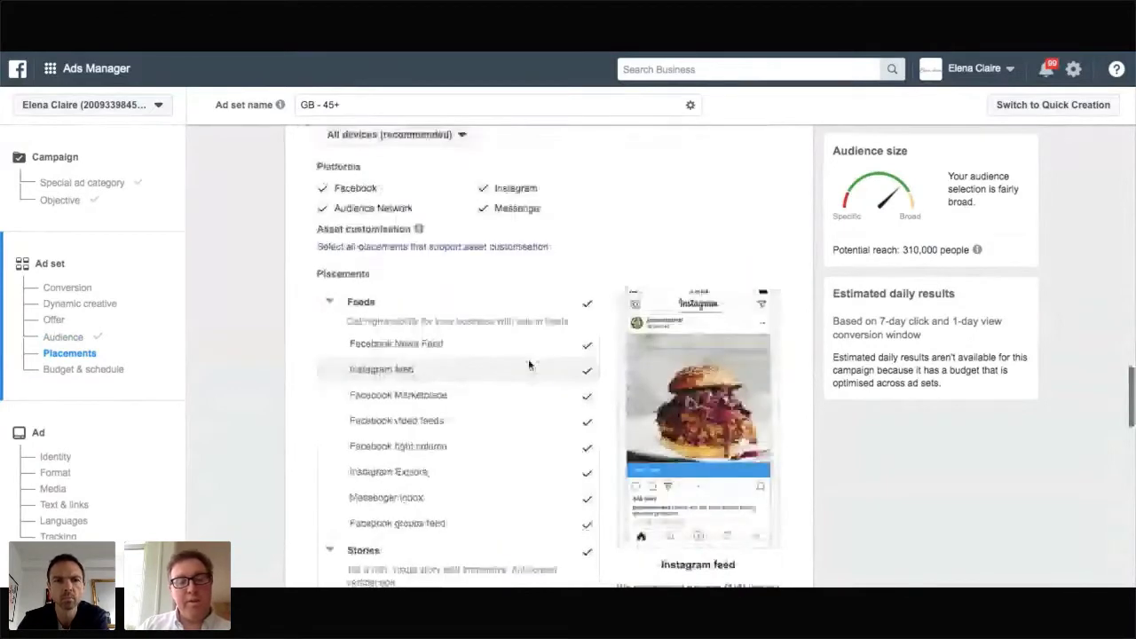
Return the ad set to automatic placements
scroll(543, 307, "up", 5)
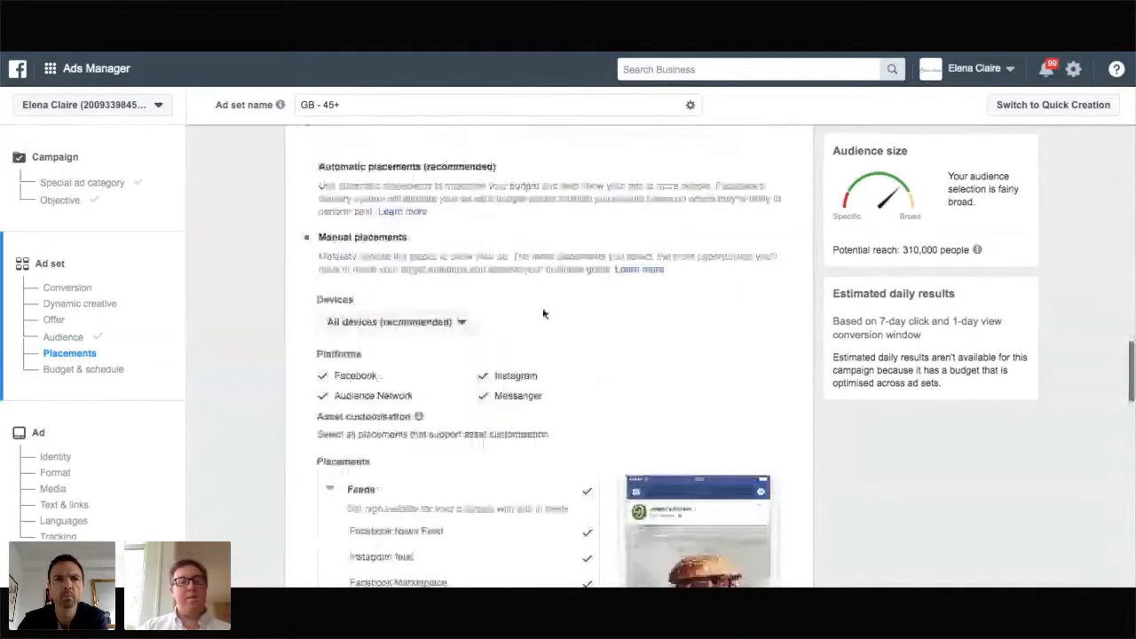
scroll(542, 313, "up", 2)
left_click(307, 239)
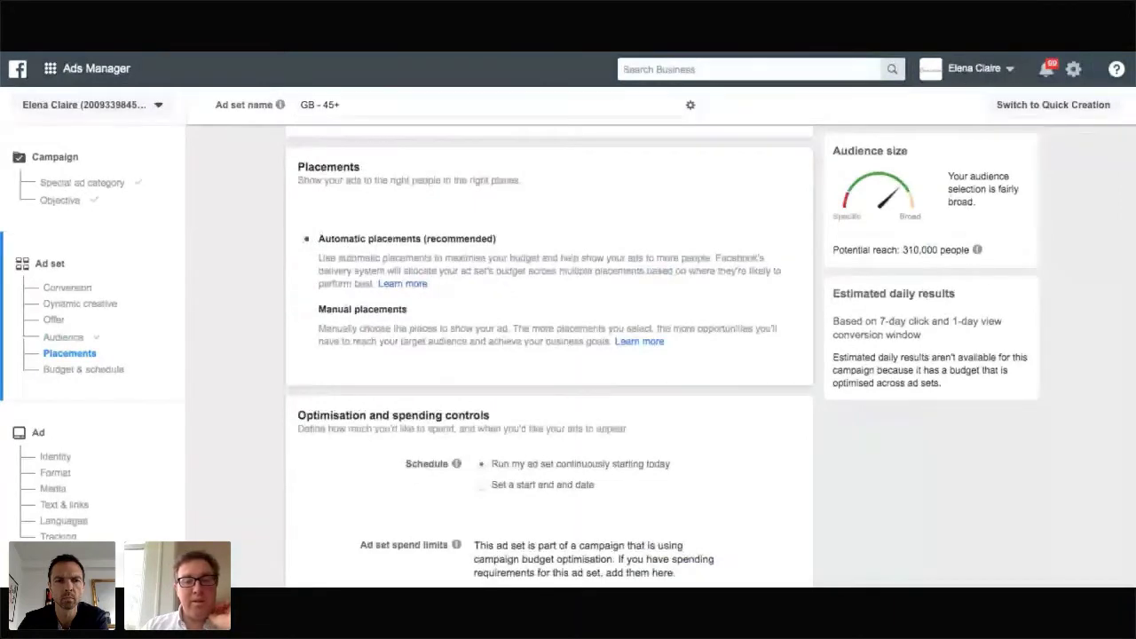
Review the ad set's location, age, gender and detailed targeting settings
scroll(494, 285, "down", 2)
scroll(548, 354, "up", 5)
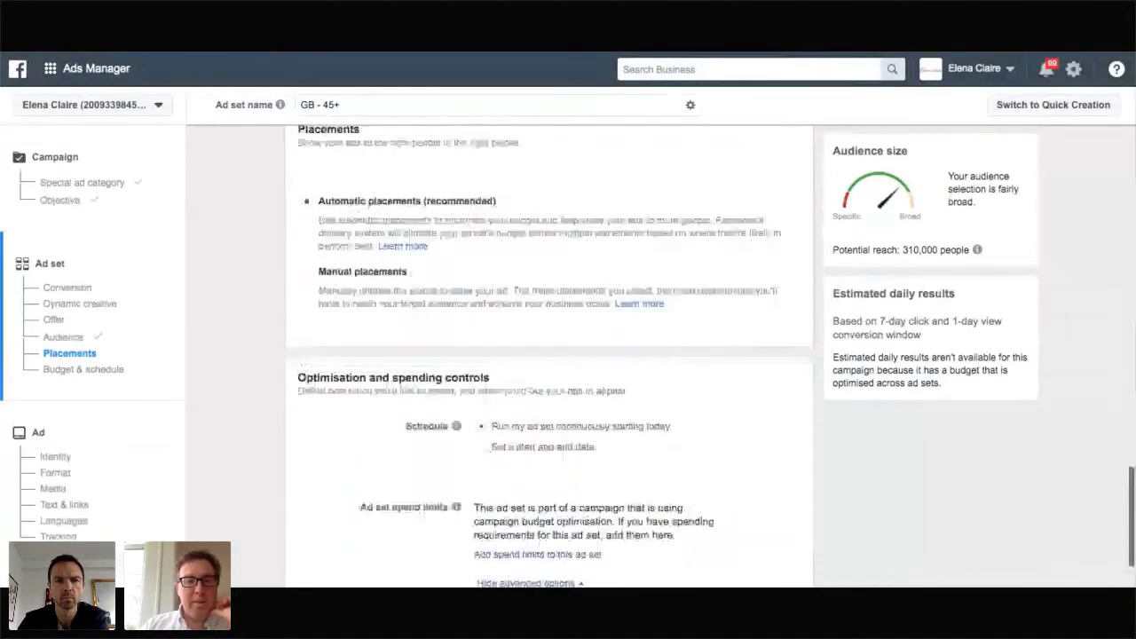
scroll(548, 355, "up", 3)
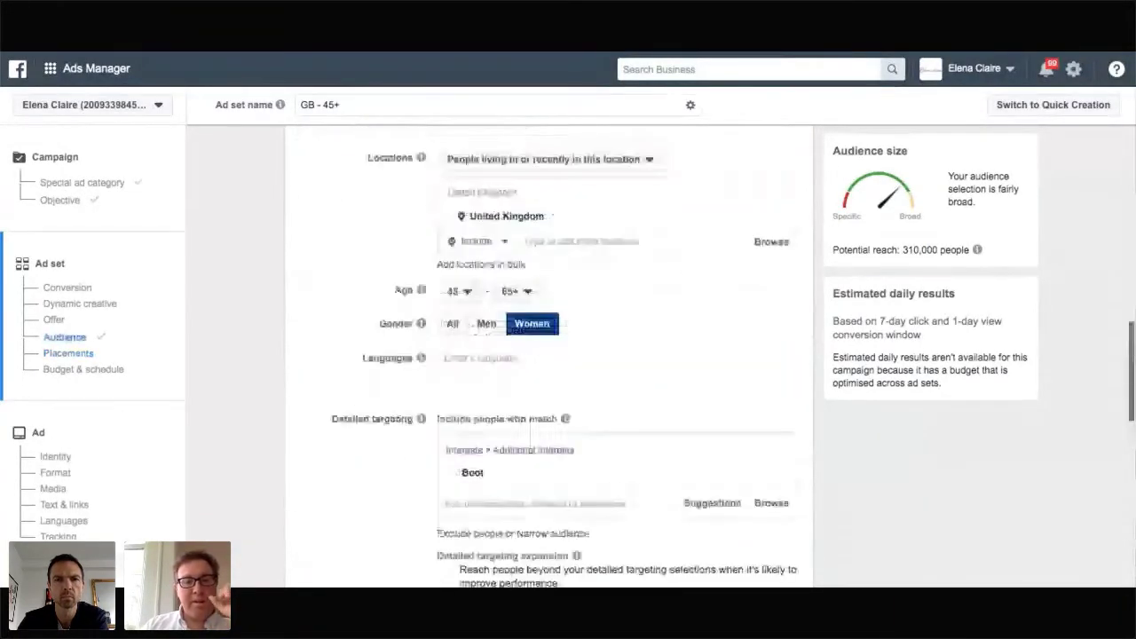
scroll(548, 355, "up", 3)
scroll(548, 355, "down", 4)
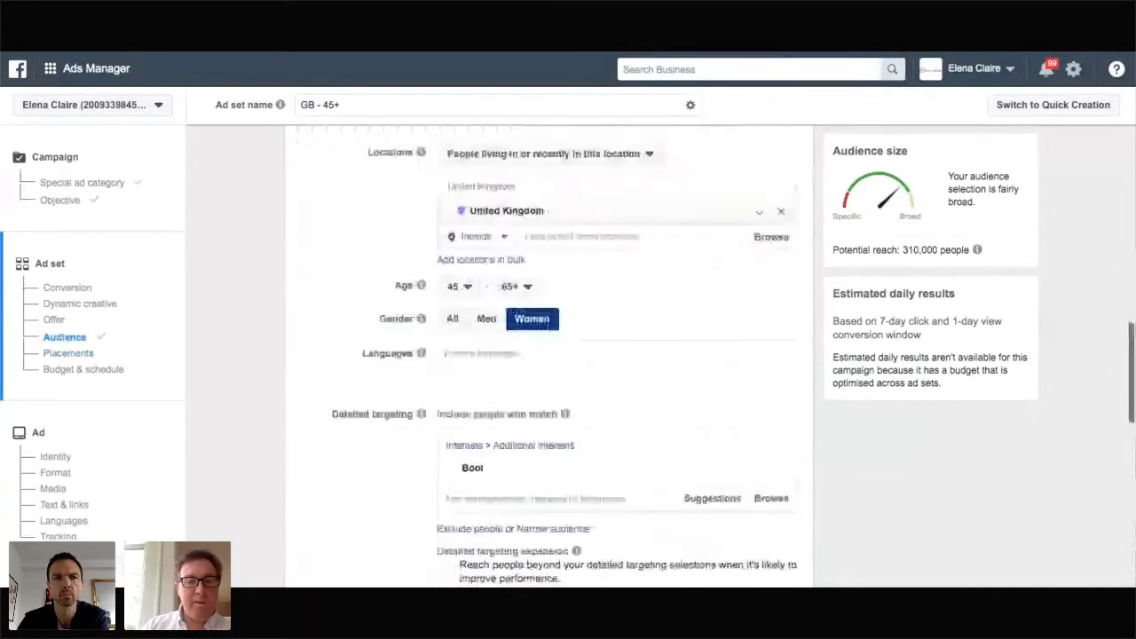
scroll(548, 306, "down", 2)
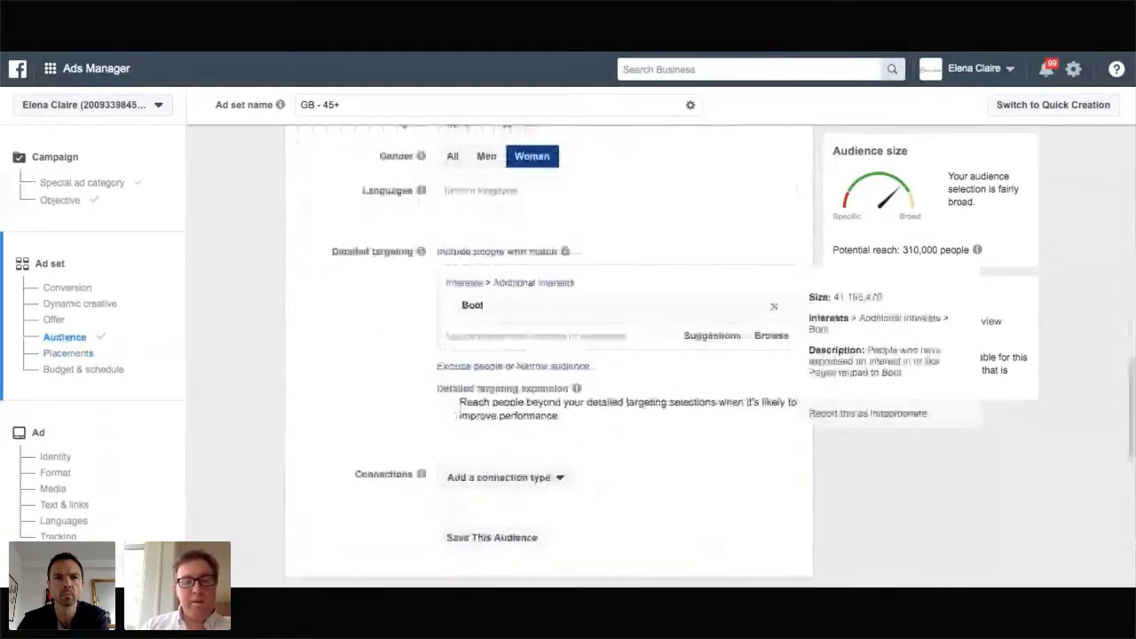
scroll(537, 360, "down", 2)
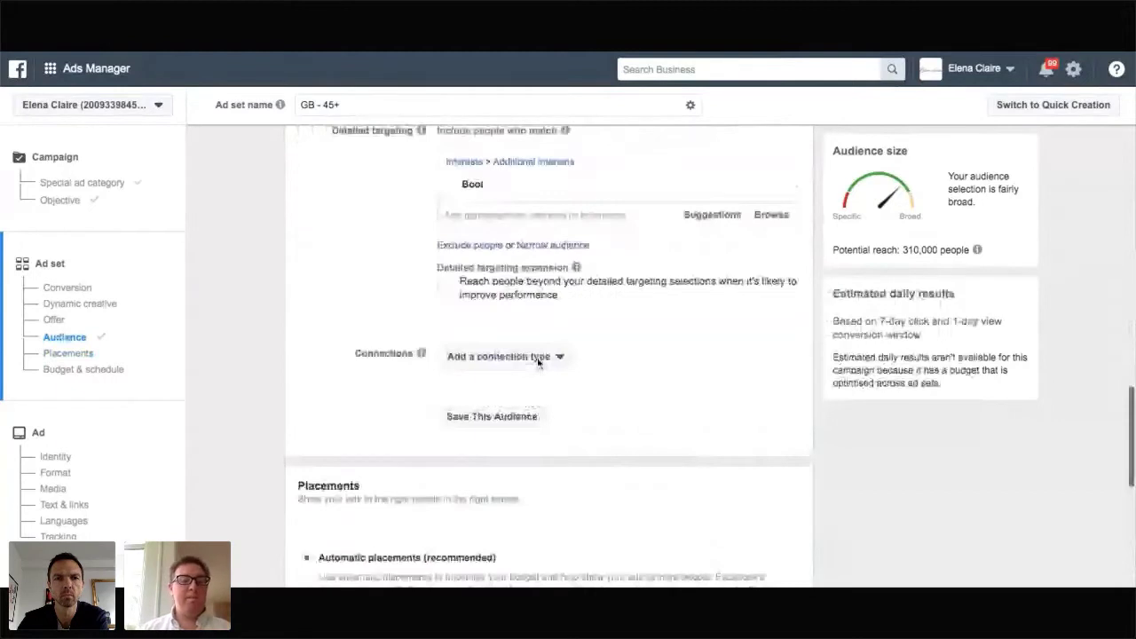
scroll(537, 362, "up", 1)
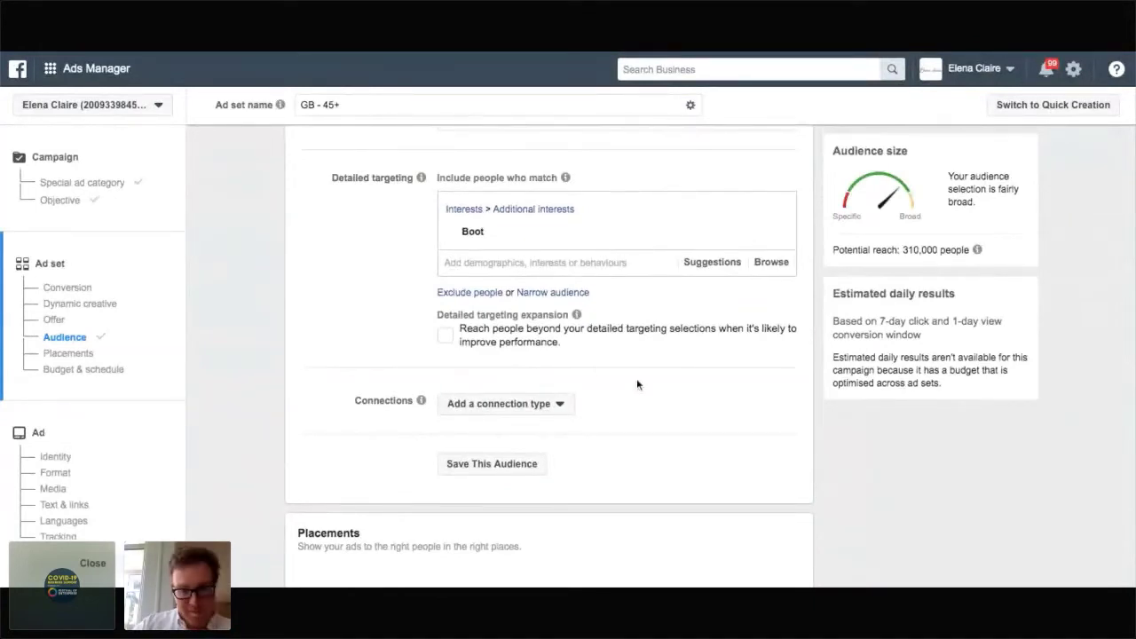
Finish the ad set with its continuous schedule and continue to the ad setup
scroll(650, 386, "down", 3)
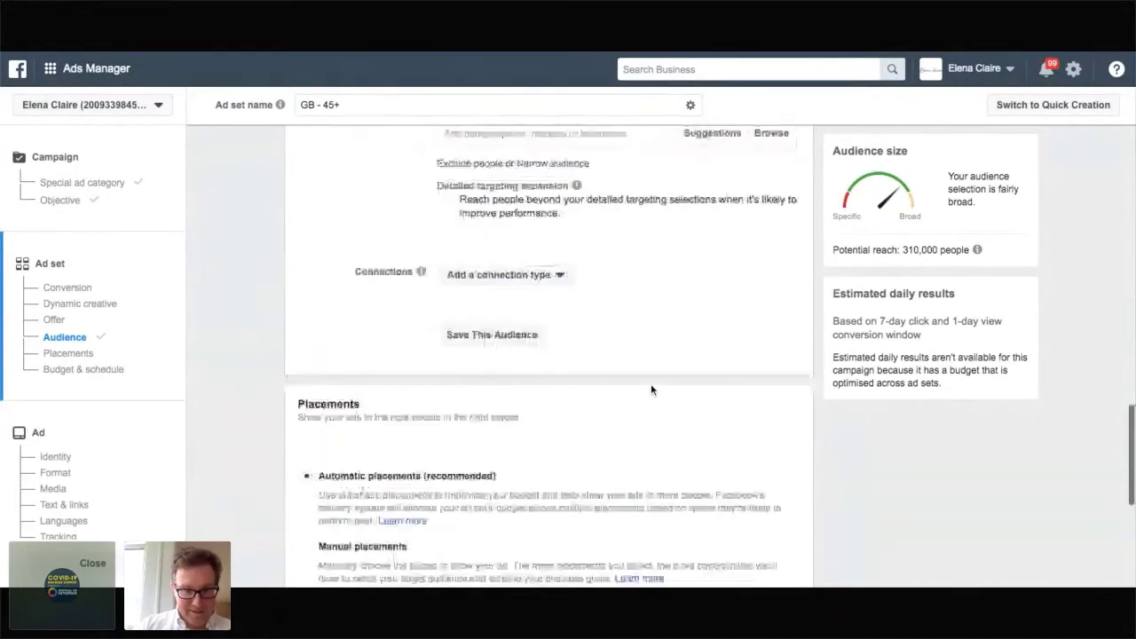
scroll(650, 388, "down", 3)
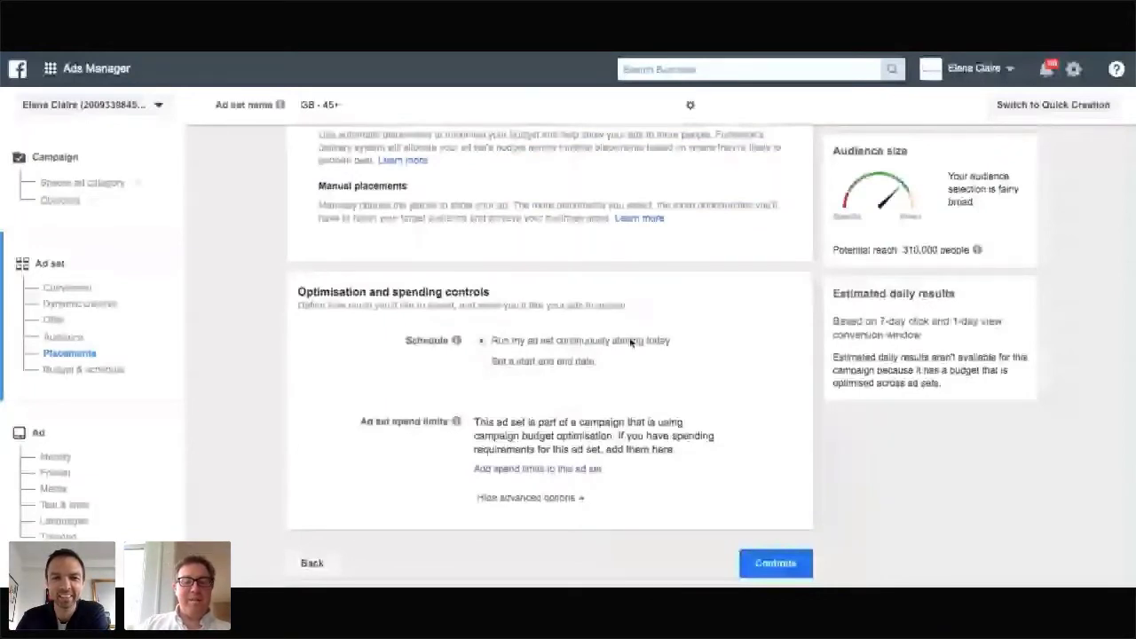
left_click(775, 563)
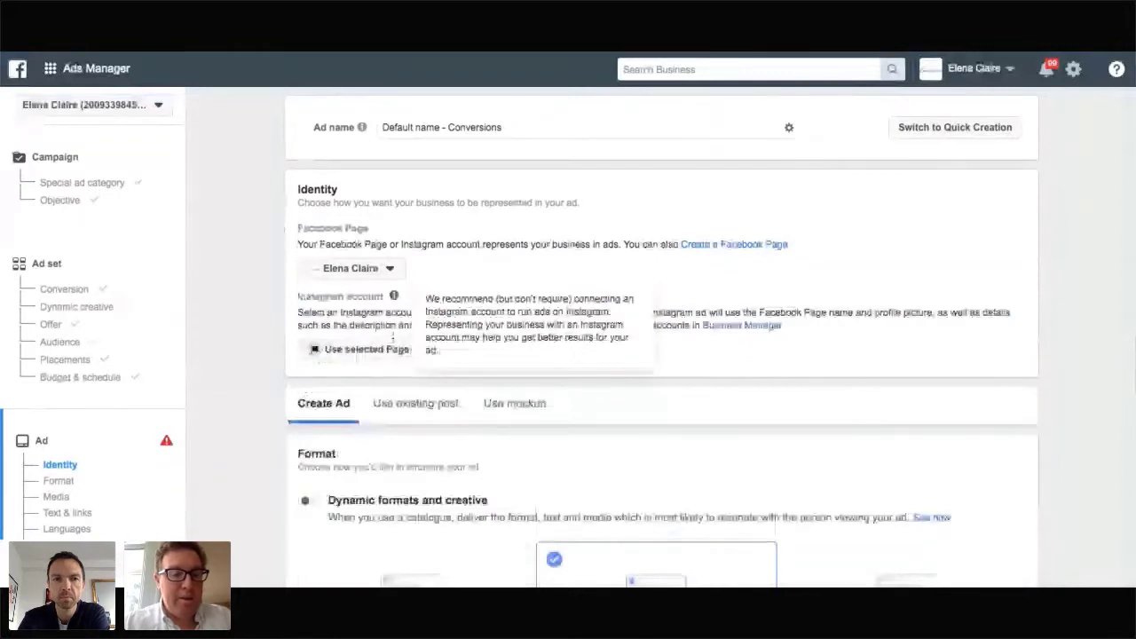
Examine the ad's identity settings, the Carousel, Single image or video and Collection formats, and the media options
scroll(520, 329, "down", 3)
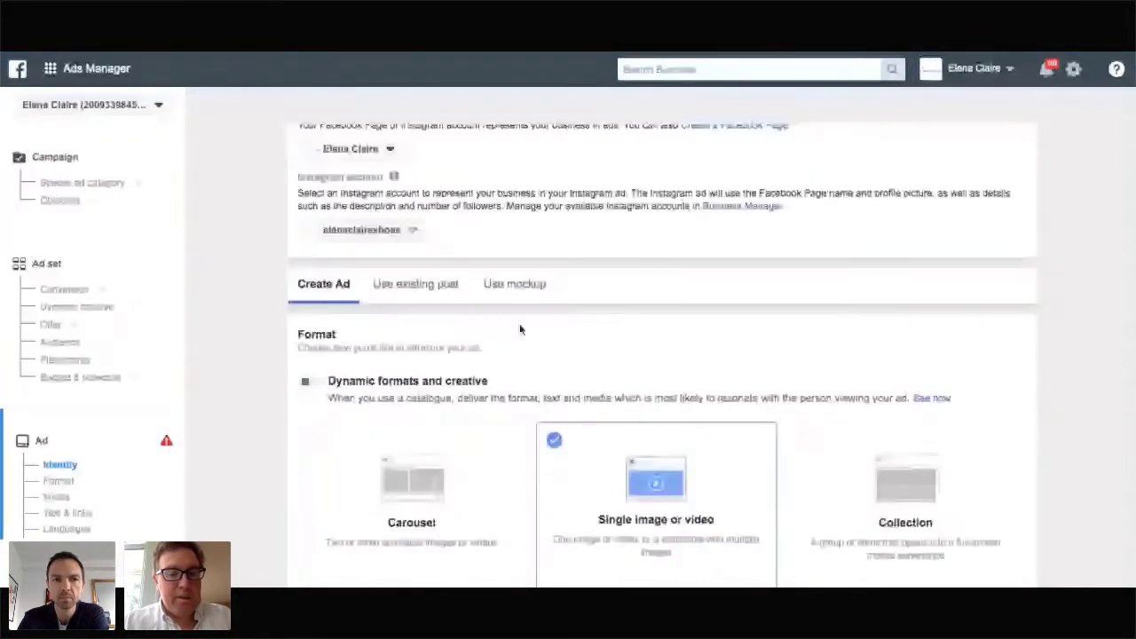
scroll(520, 330, "down", 4)
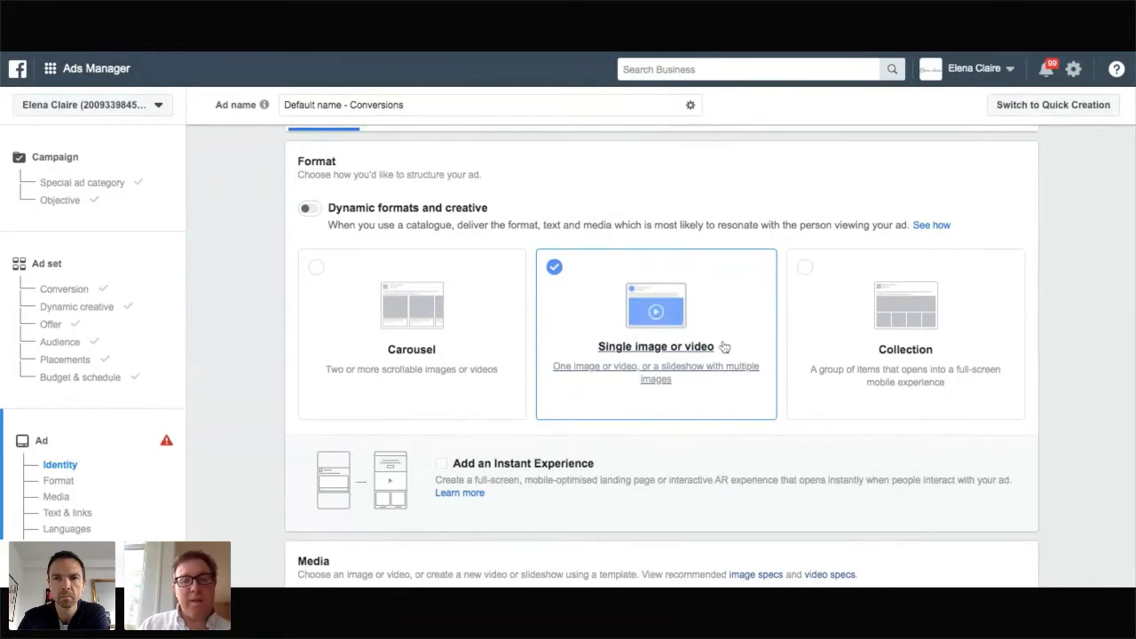
scroll(686, 334, "down", 1)
scroll(686, 333, "down", 4)
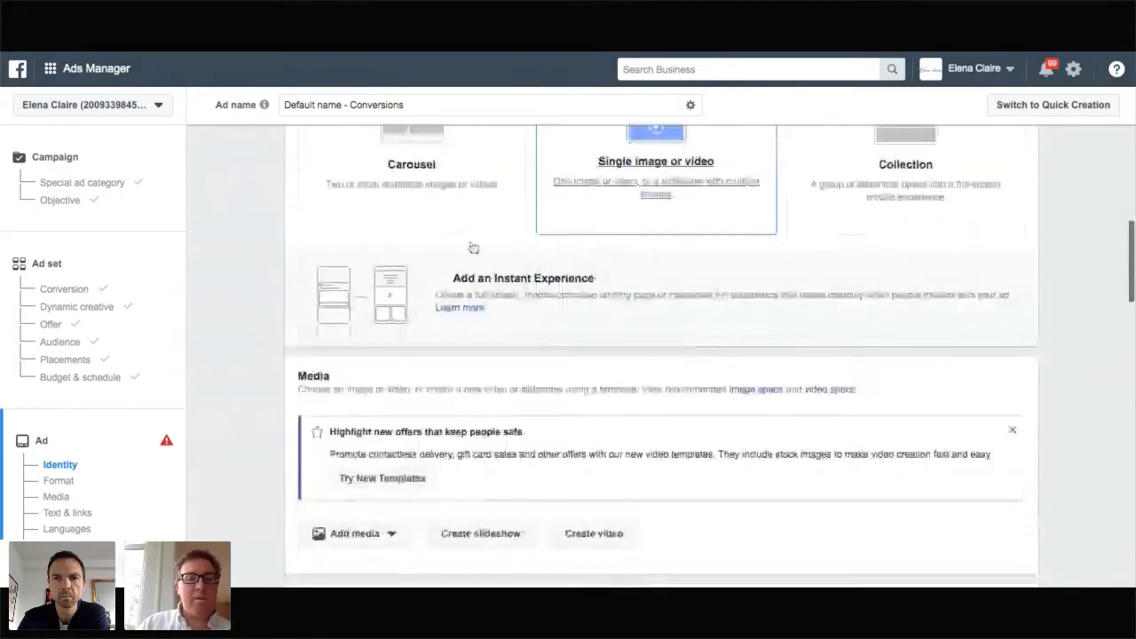
scroll(473, 247, "up", 1)
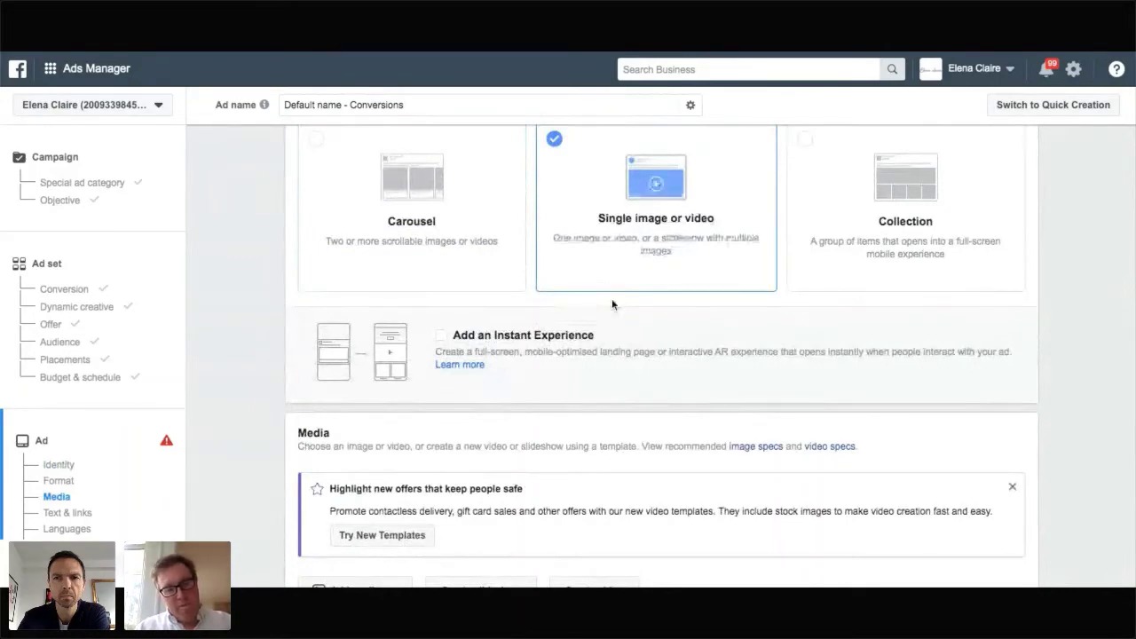
scroll(611, 298, "down", 2)
scroll(661, 355, "down", 4)
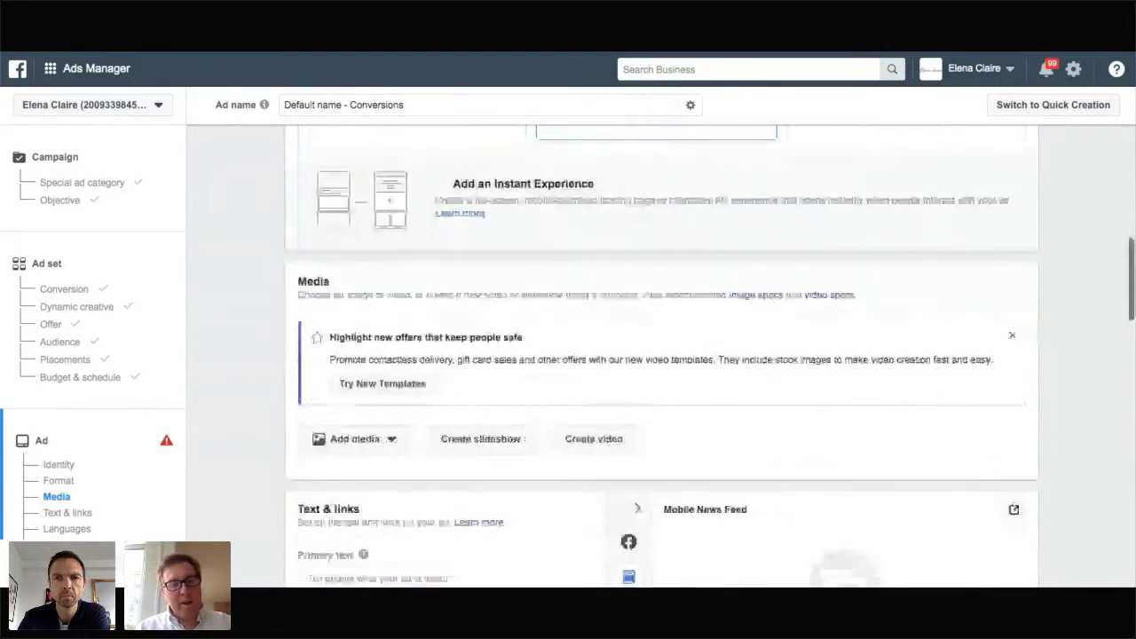
scroll(661, 355, "down", 5)
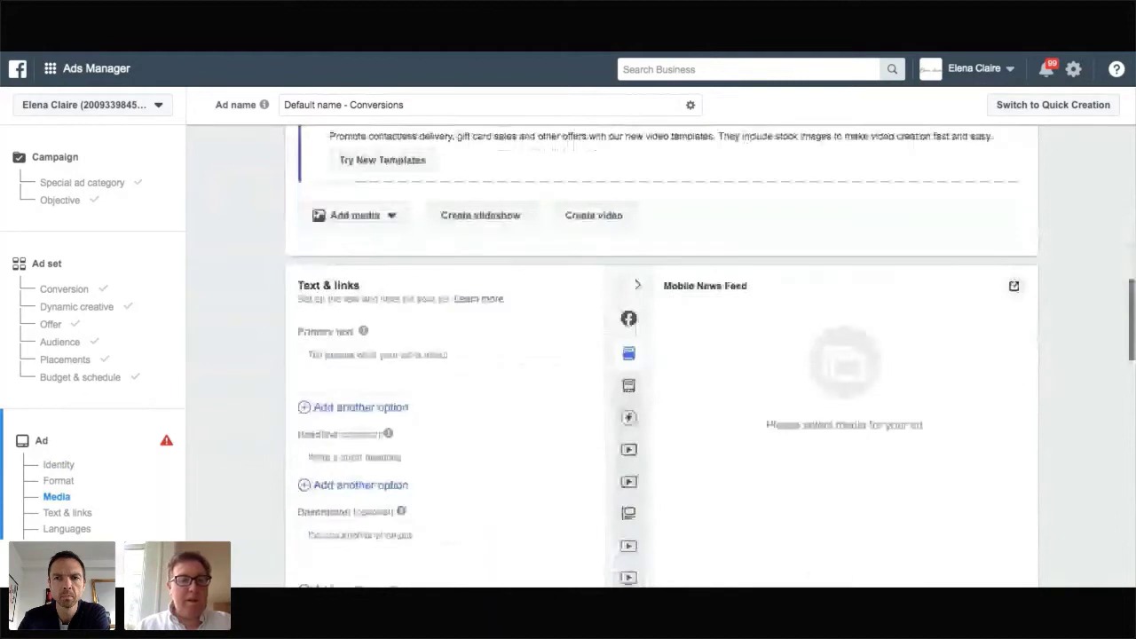
Add the account video BOOTS2 EDIT FINAL (1).mp4 as the ad's media
scroll(363, 197, "down", 1)
left_click(360, 182)
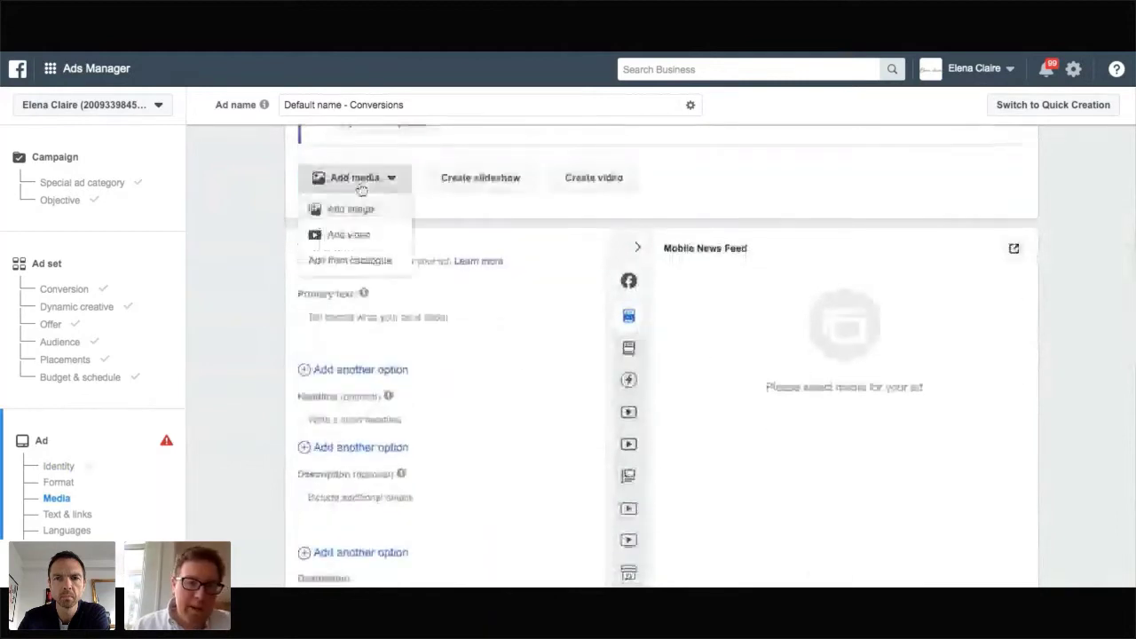
left_click(351, 235)
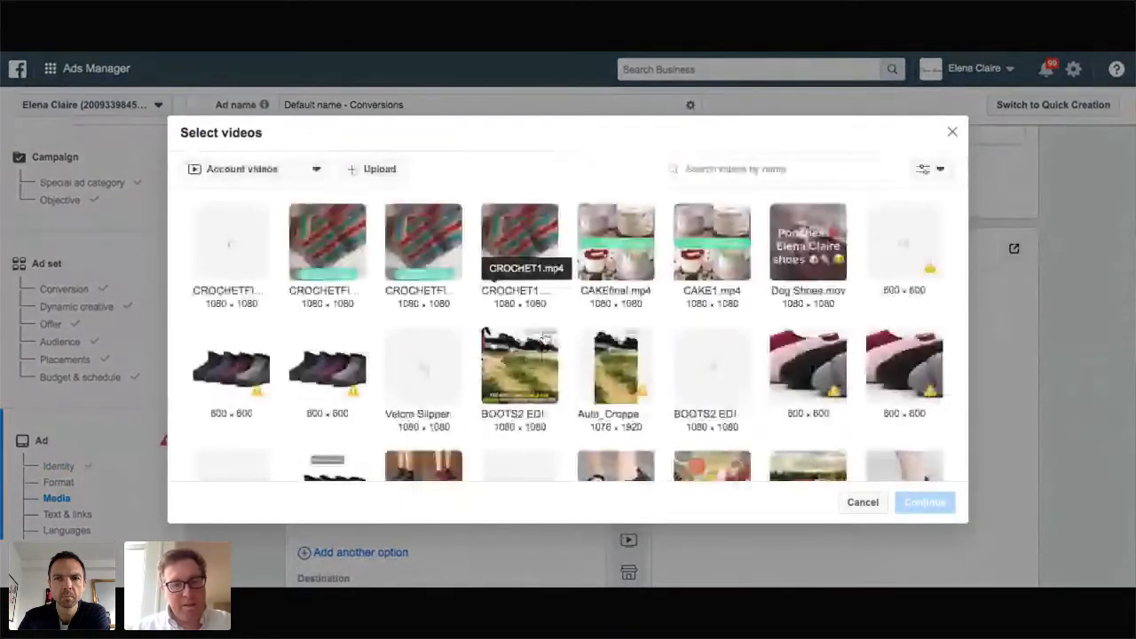
scroll(547, 340, "down", 2)
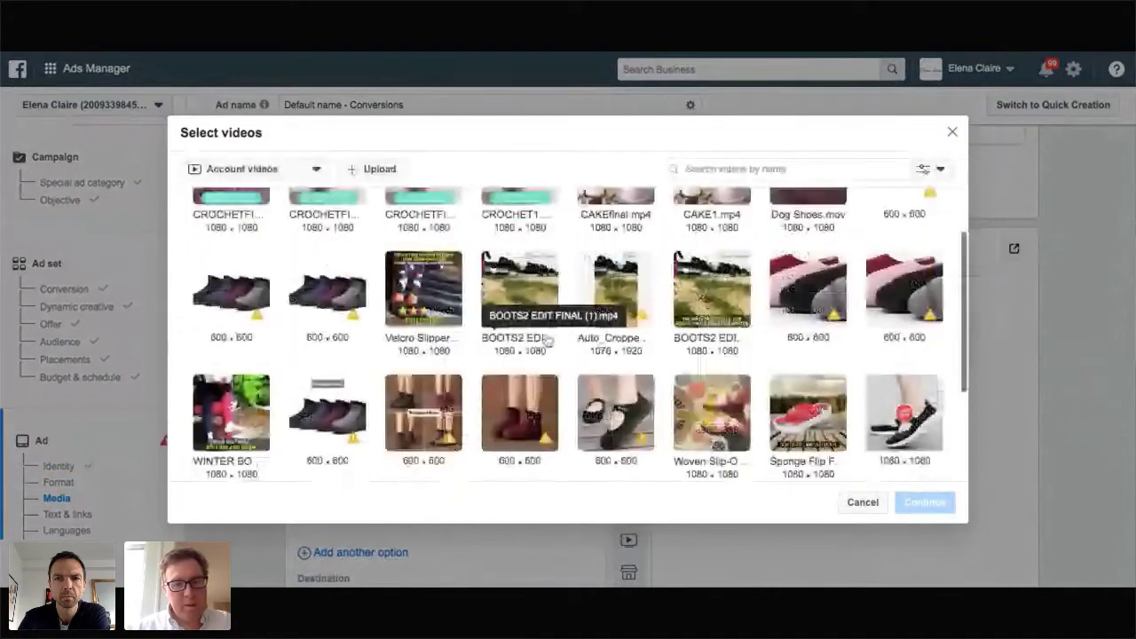
left_click(524, 304)
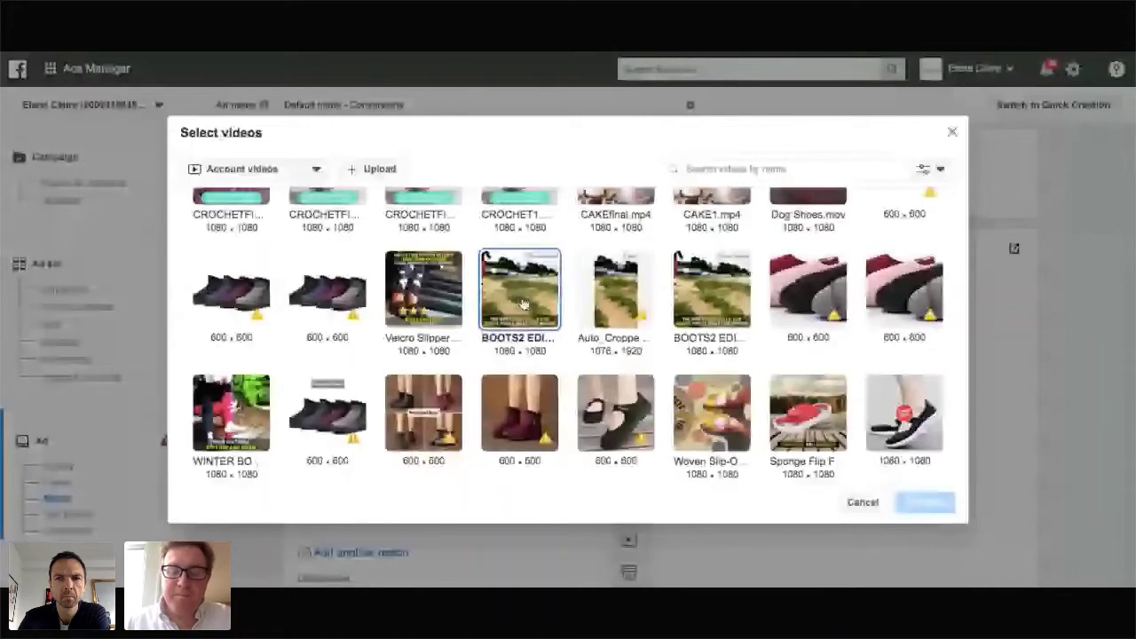
left_click(925, 503)
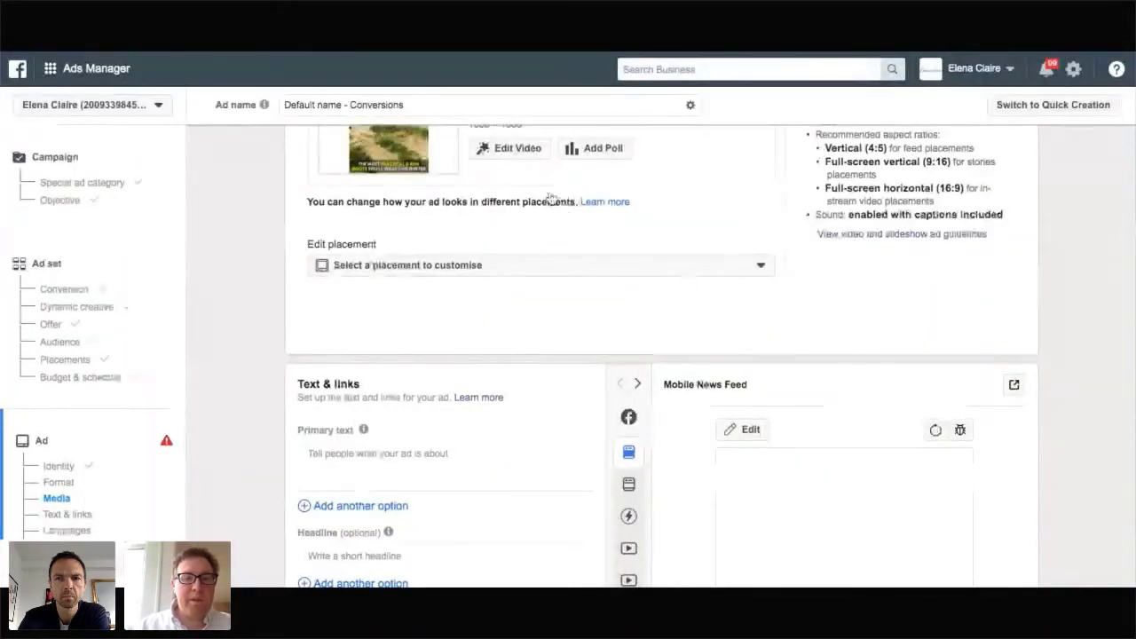
Edit the ad video and select the recommended 1:1 manual crop for it
scroll(550, 199, "up", 2)
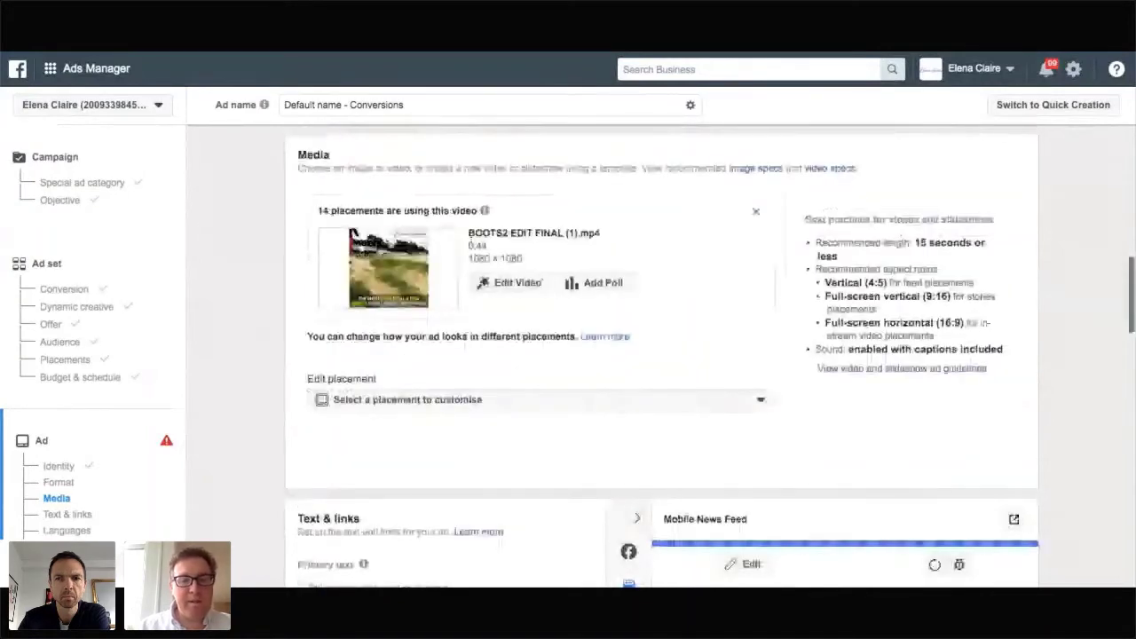
left_click(515, 284)
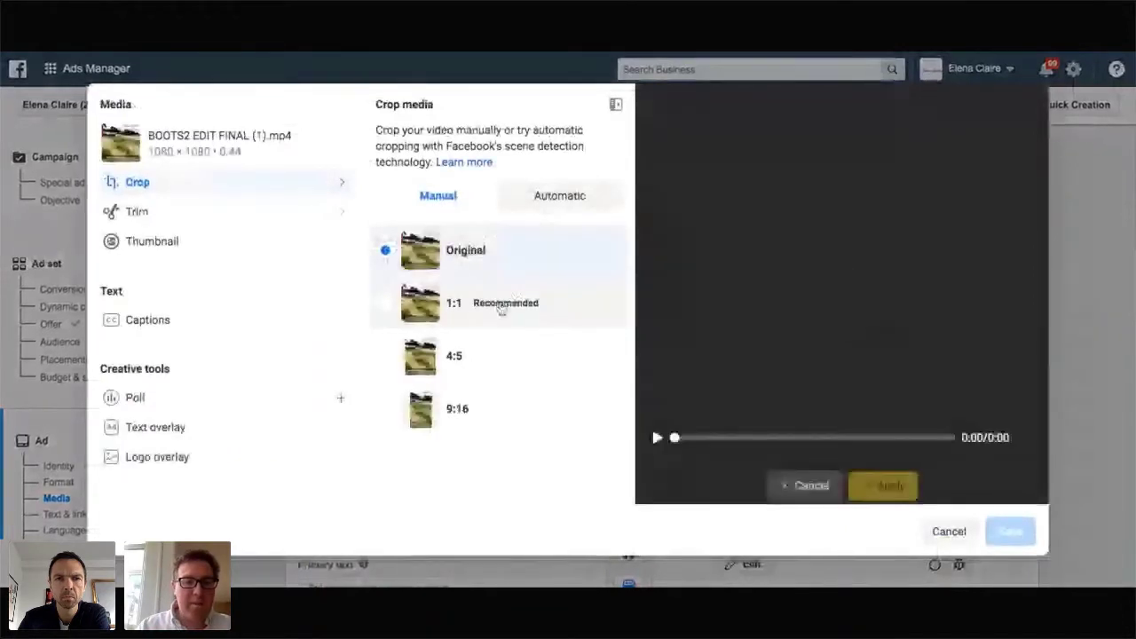
left_click(501, 307)
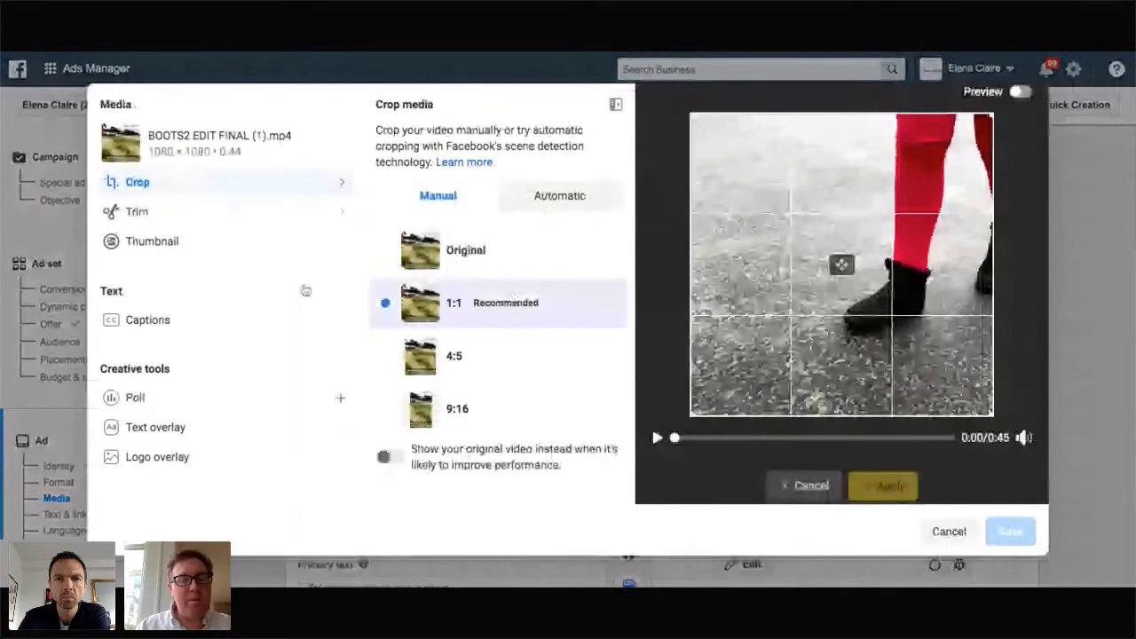
Set a custom video thumbnail showing the brown boots and save the video edits
left_click(301, 242)
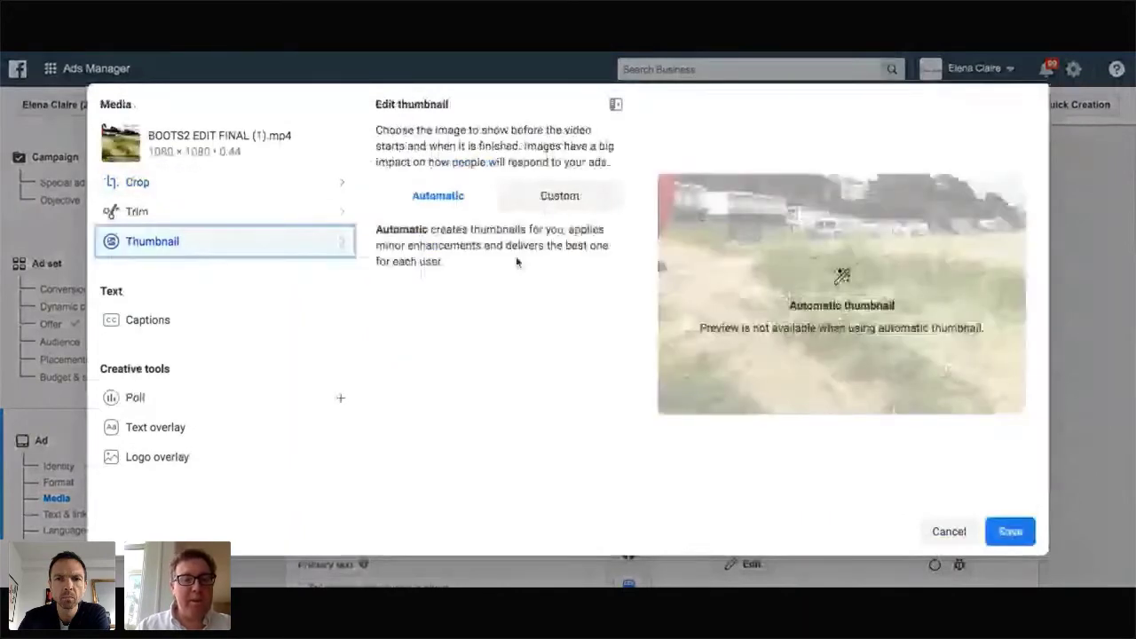
left_click(558, 197)
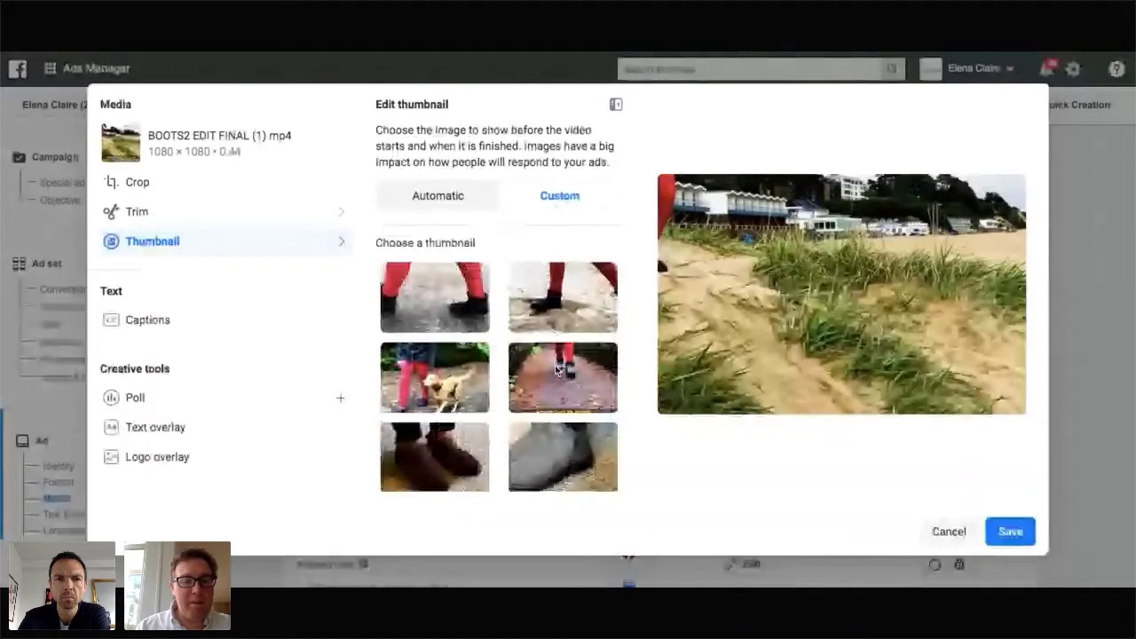
scroll(557, 370, "down", 3)
scroll(539, 349, "down", 1)
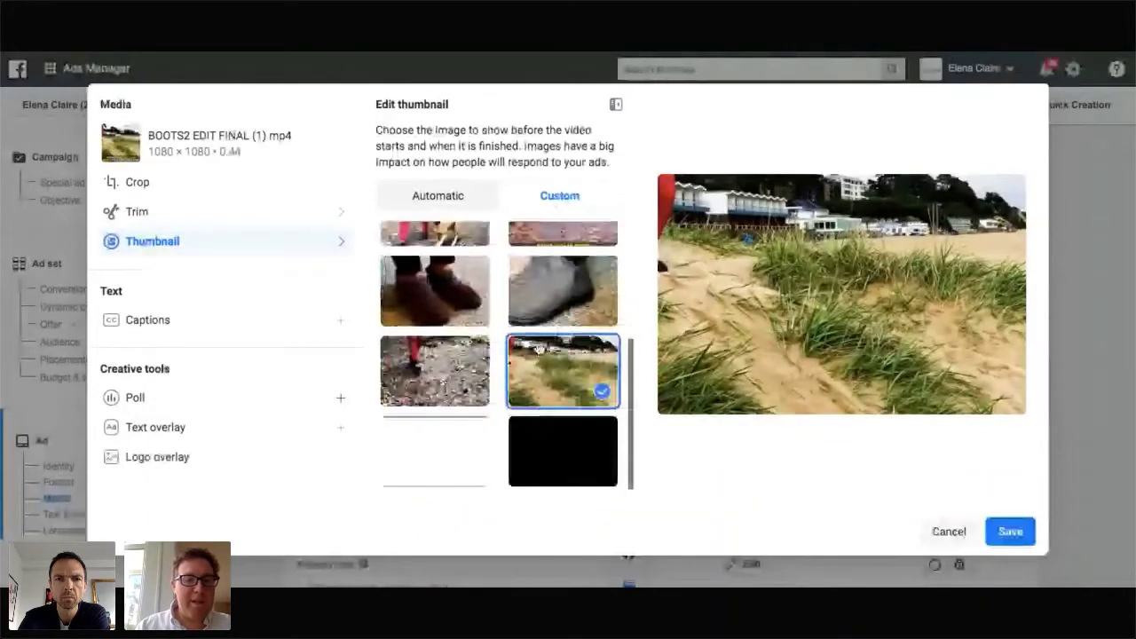
scroll(497, 346, "up", 1)
left_click(453, 344)
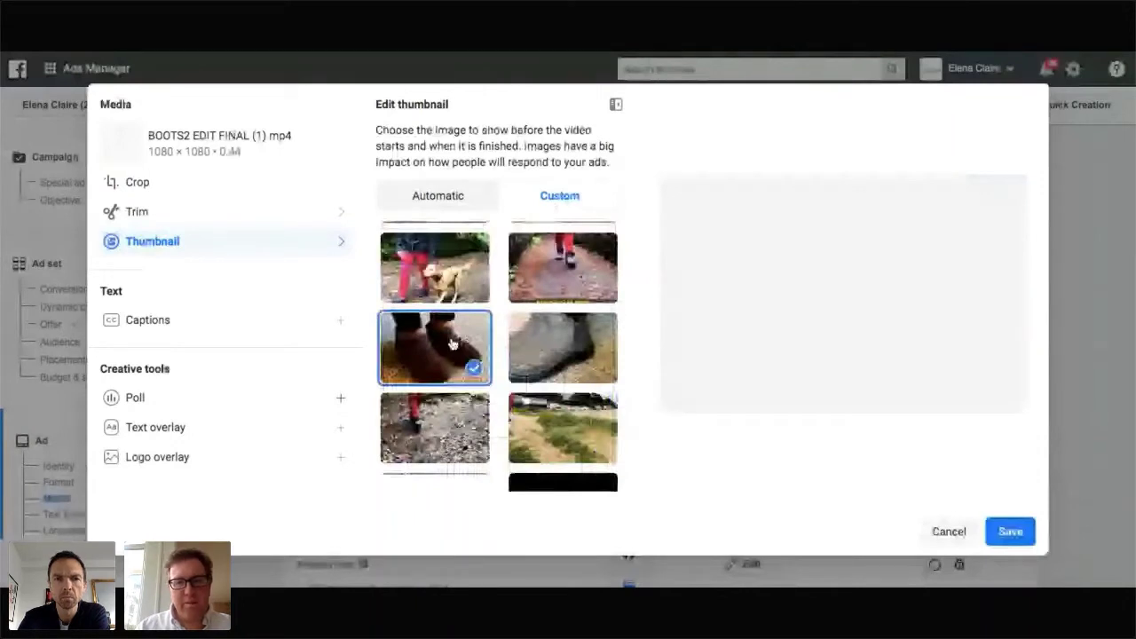
left_click(562, 347)
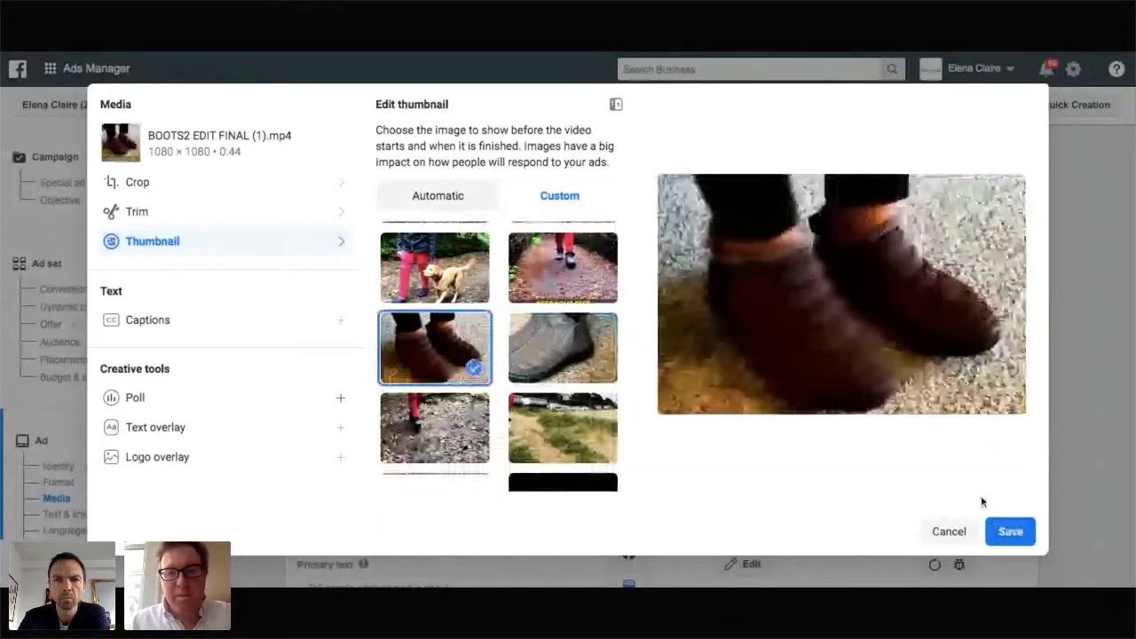
left_click(1010, 531)
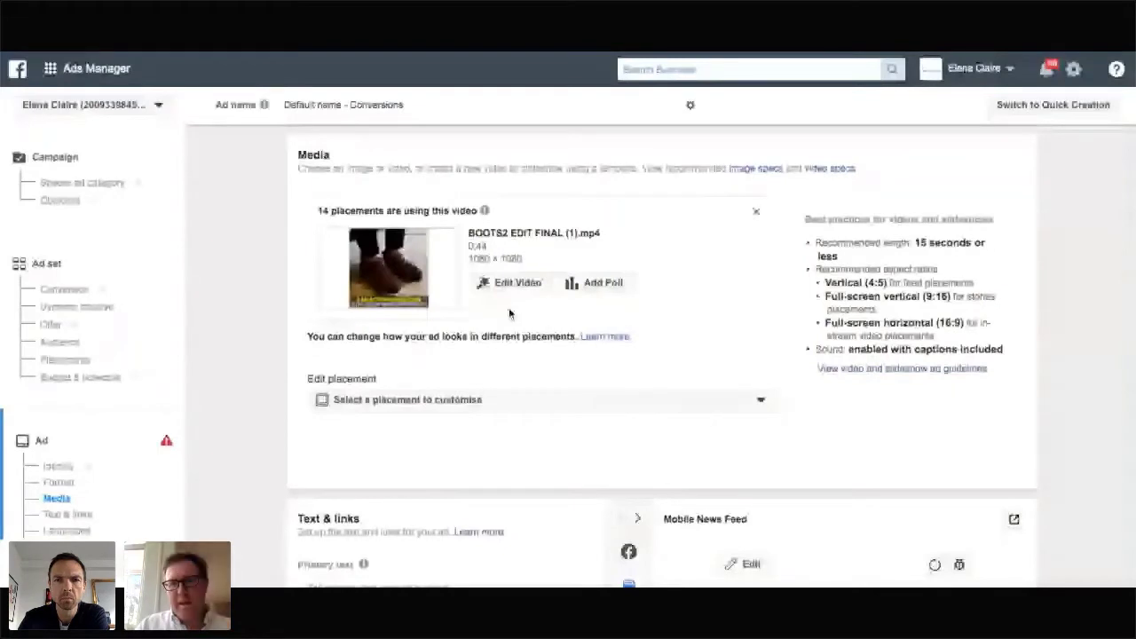
Enter "Waterproof Winter Boots" as the first line of the ad's primary text
scroll(509, 307, "down", 3)
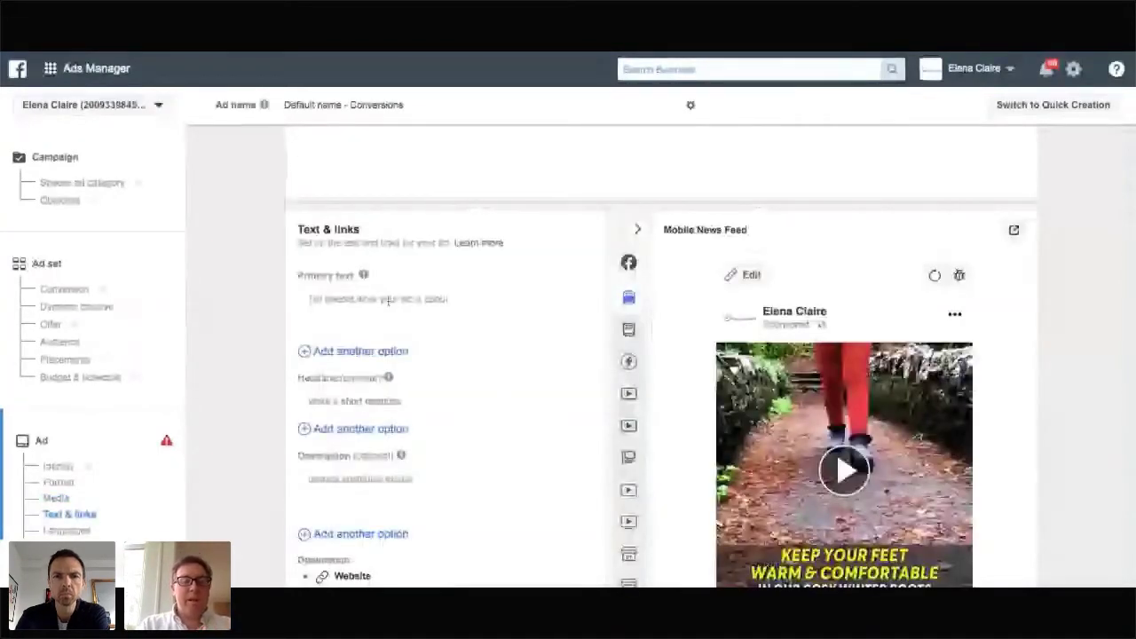
left_click(388, 301)
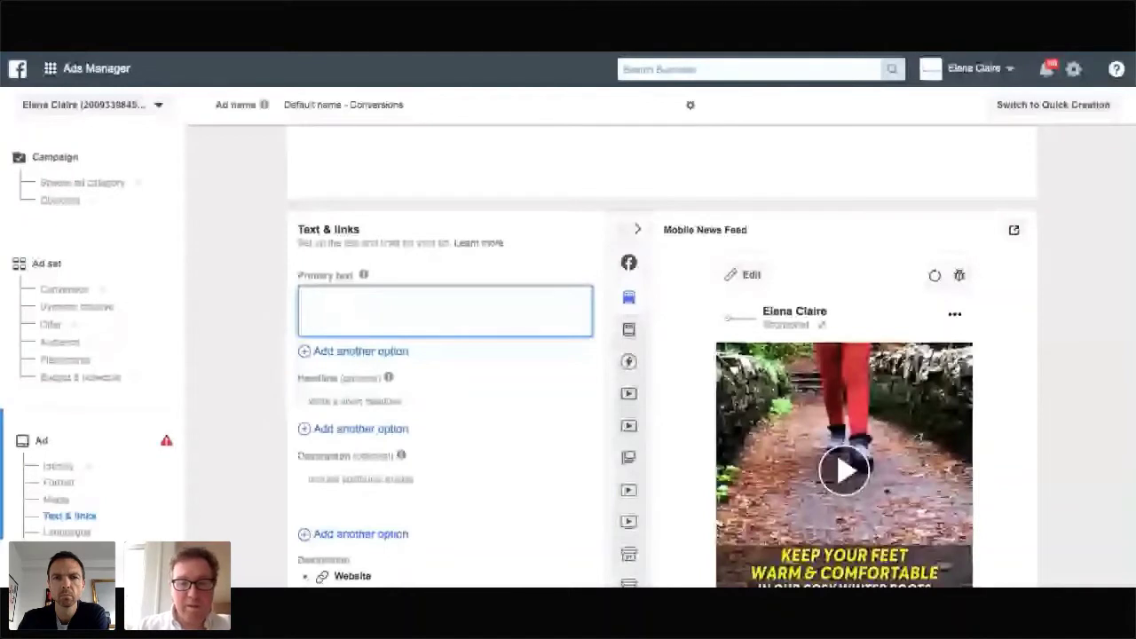
type("W")
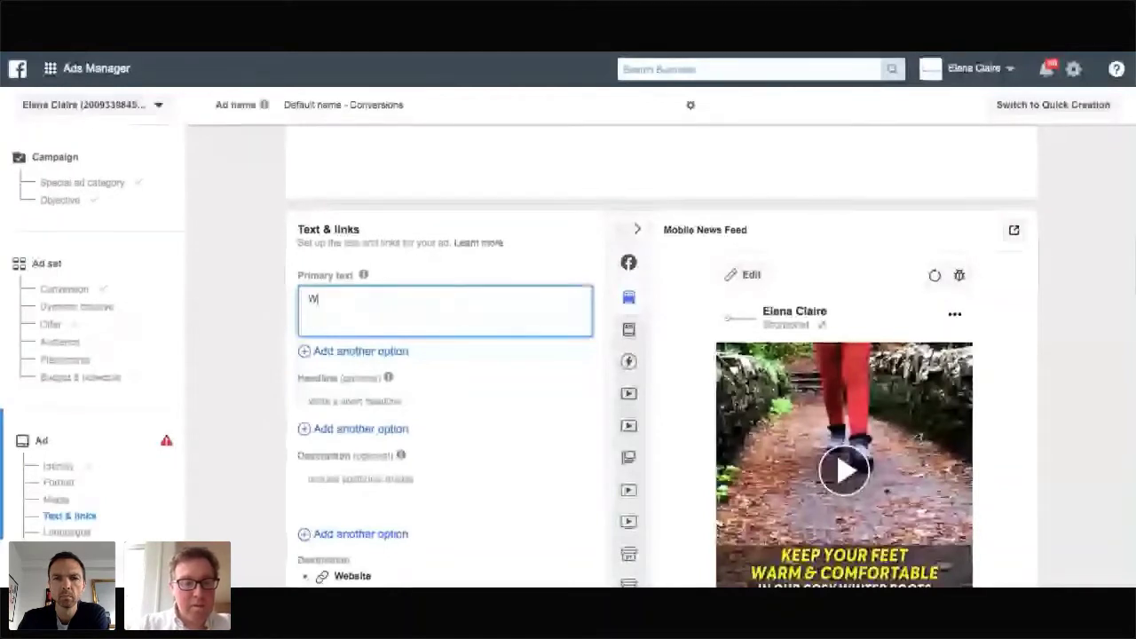
type("e're")
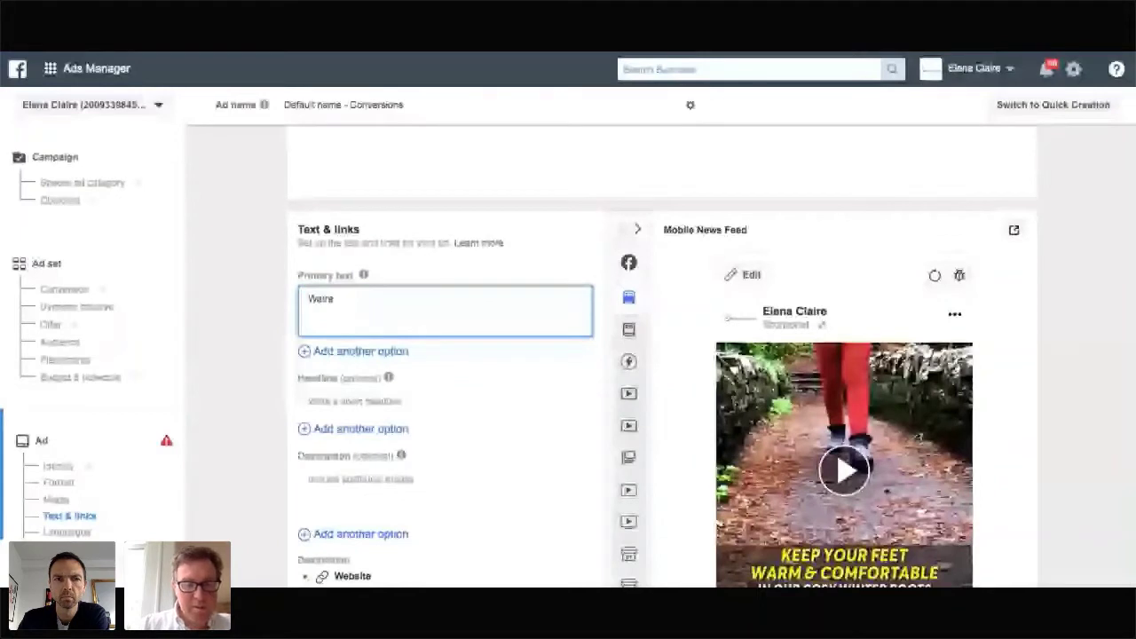
key("BackSpace")
key("BackSpace")
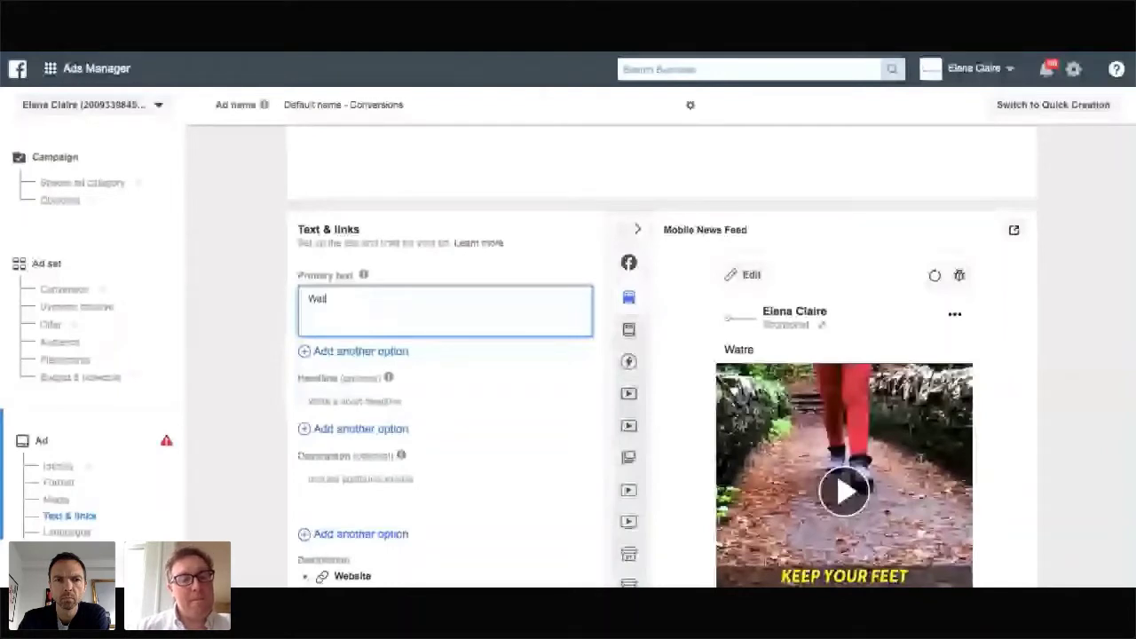
type("erproof Winter Boots")
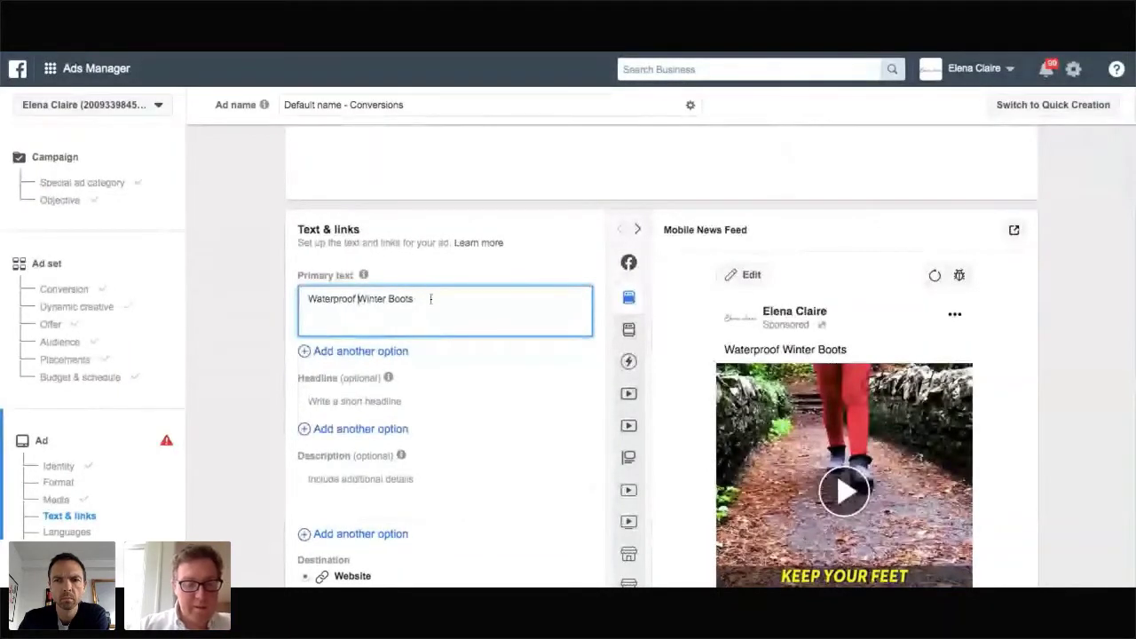
Insert "Lightweight Comfortable" before "Winter Boots" in the first line of the primary text
type("Lightweigth")
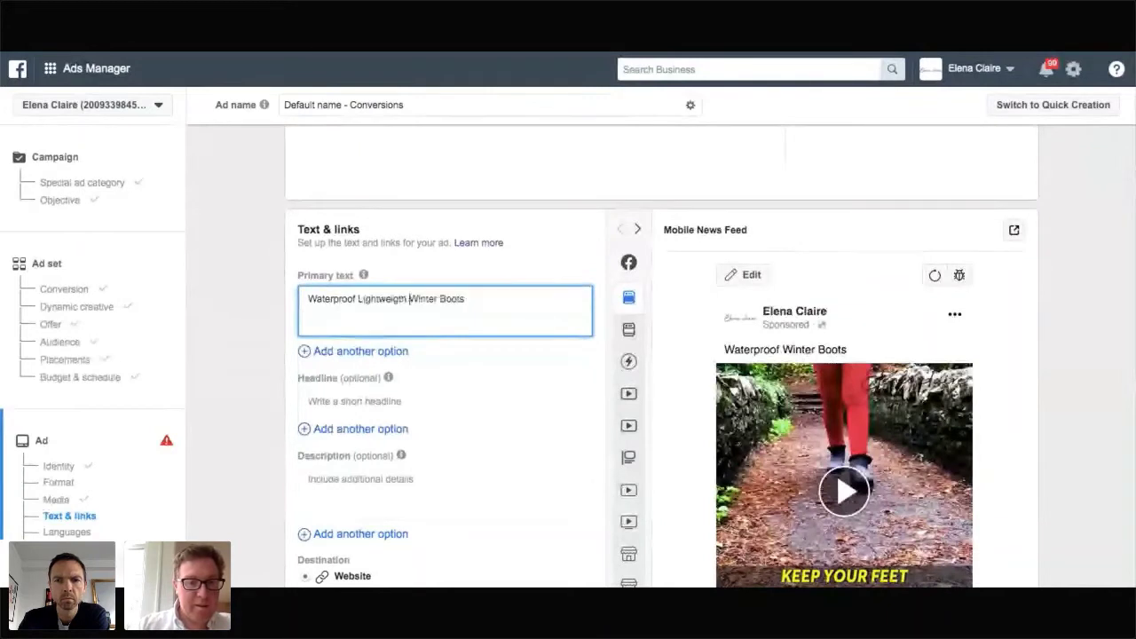
key("BackSpace")
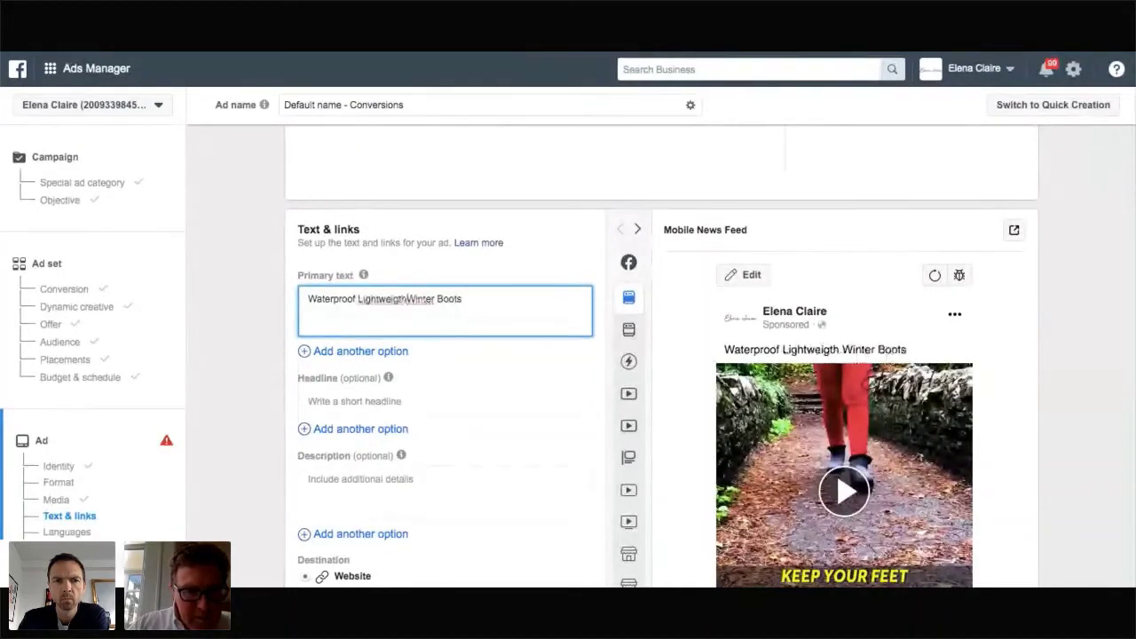
key("BackSpace")
key("BackSpace")
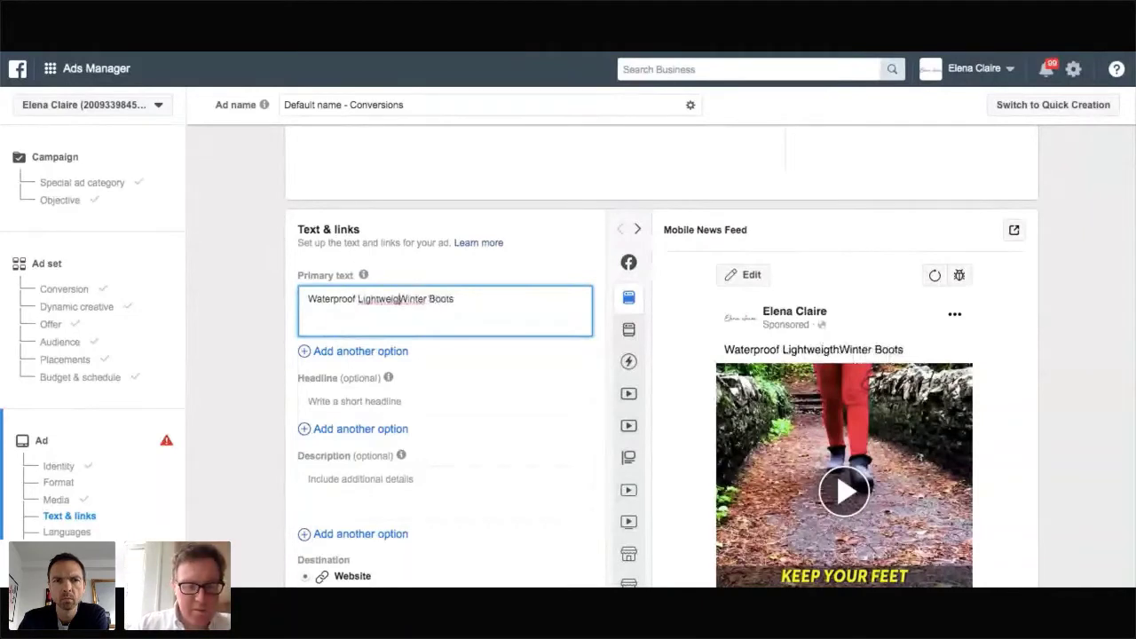
type("ht Comfortable")
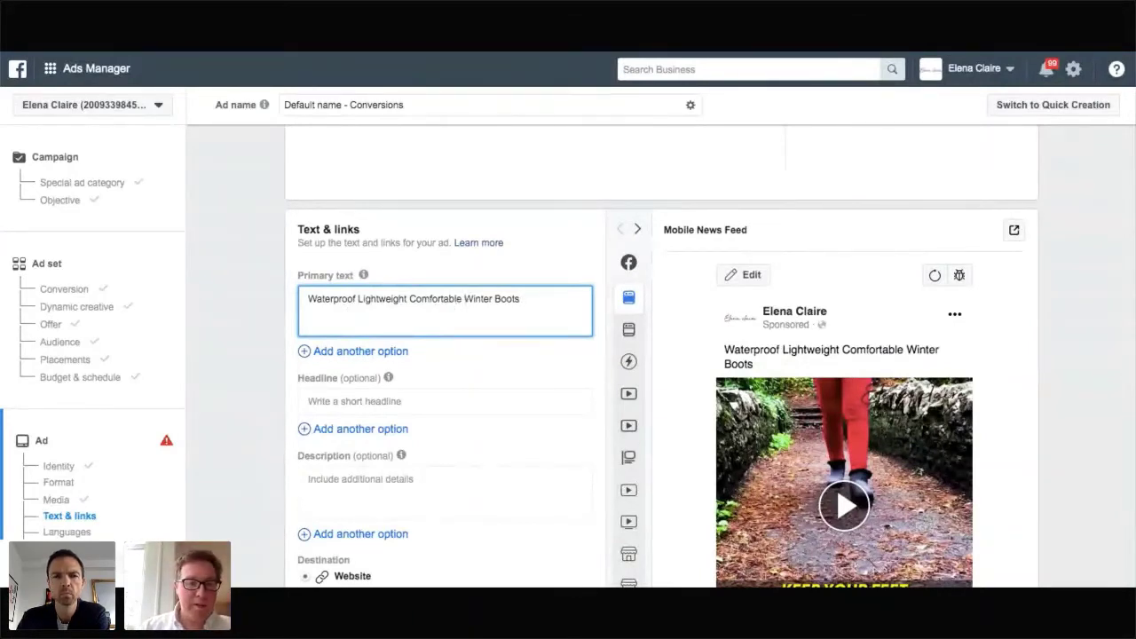
Add a second paragraph to the primary text: "The perfect winter boots for walking your dog, days out with the family"
key("Return")
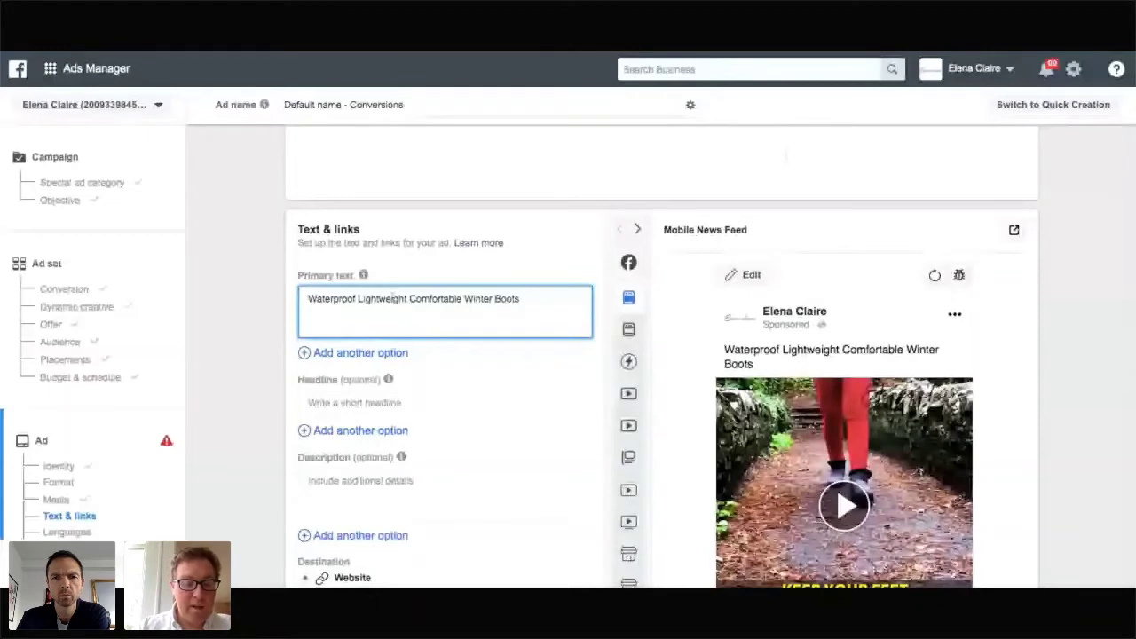
key("Return")
key("Return")
type("The")
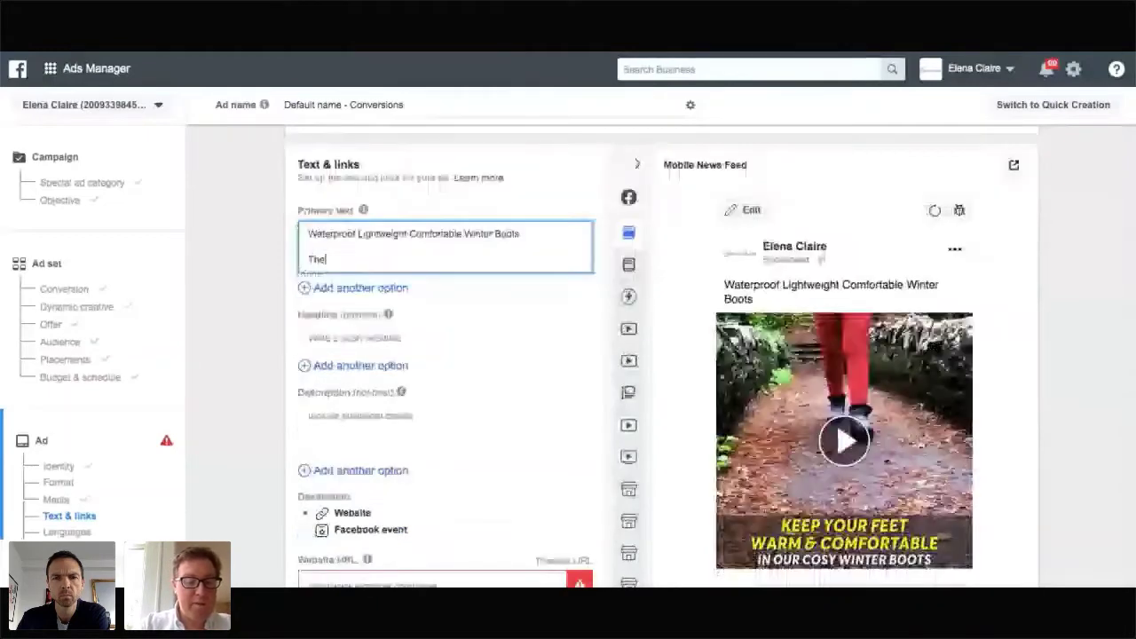
type(" perfect winte")
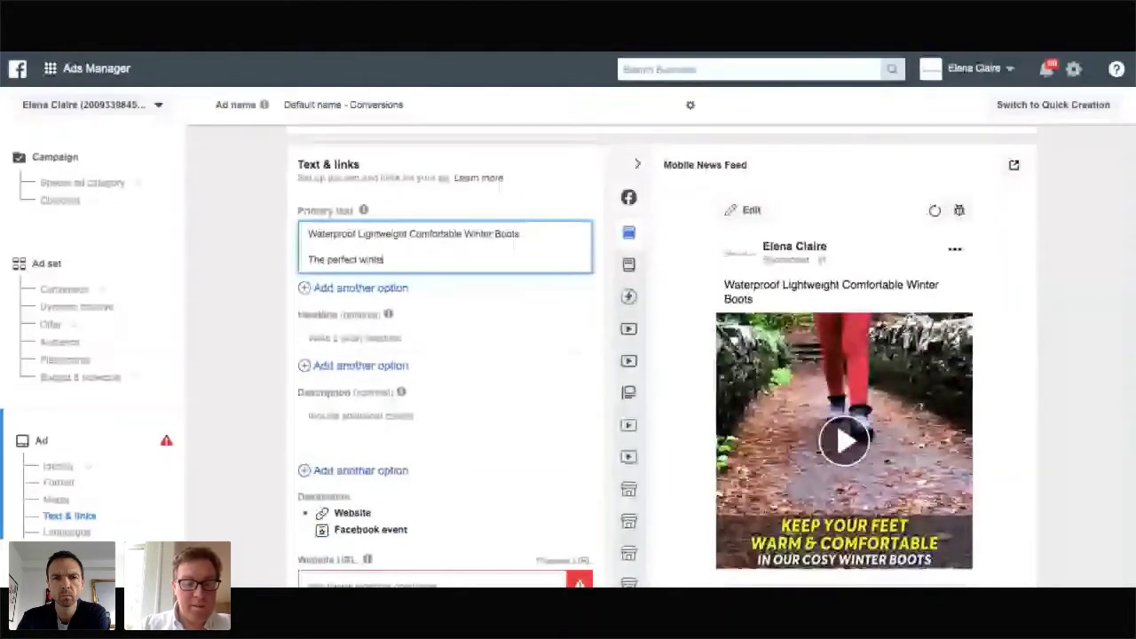
type("r ")
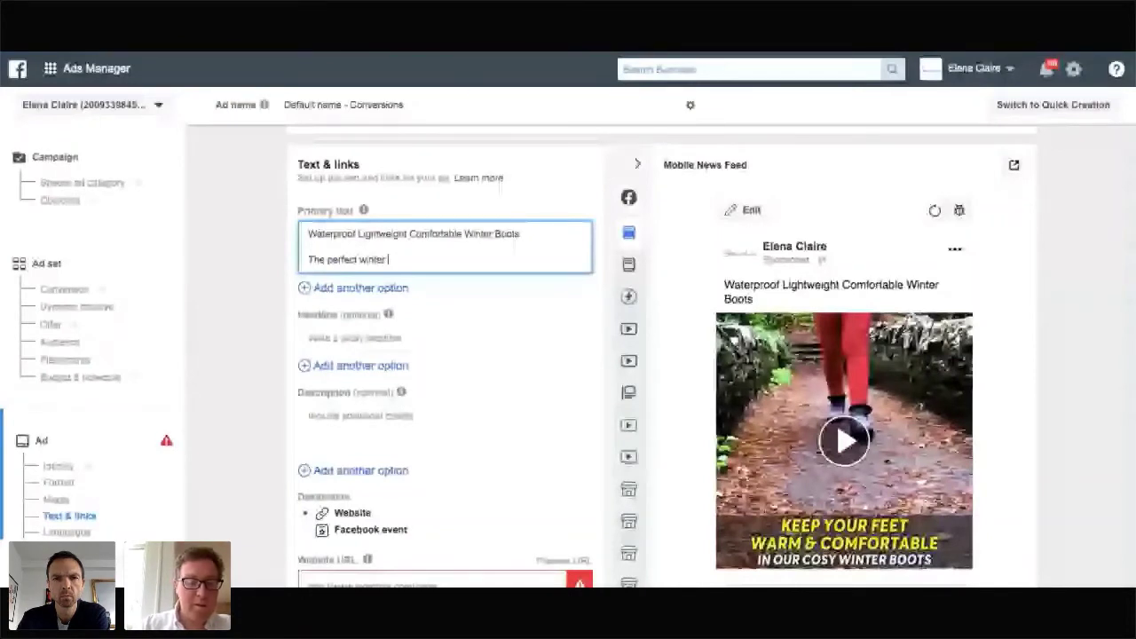
type("boots for walking your do")
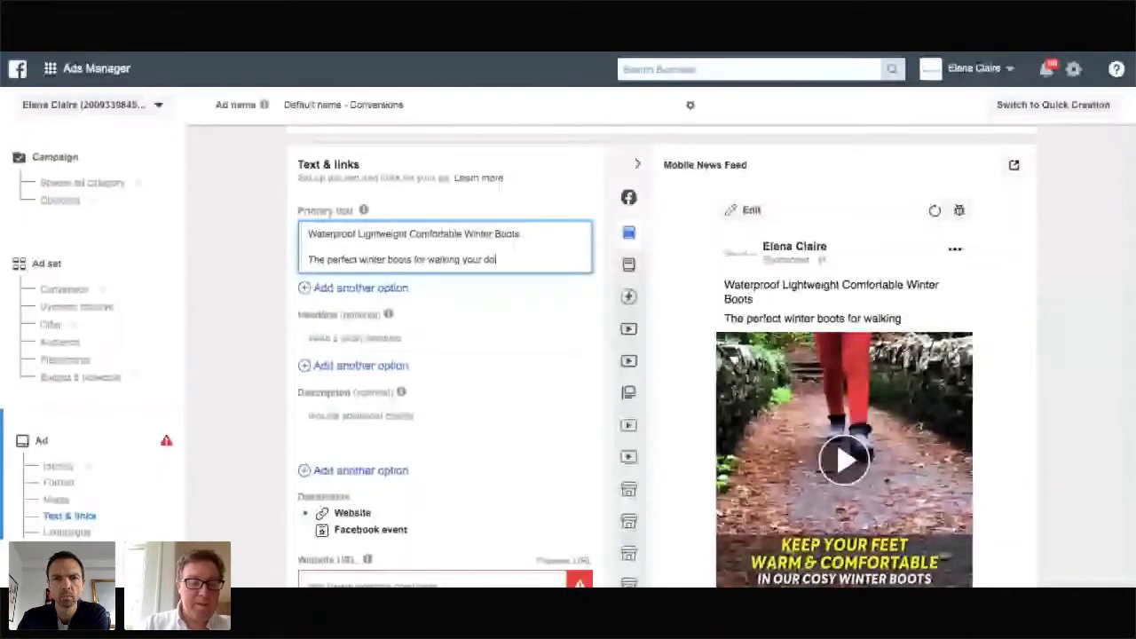
type("g, days out wit")
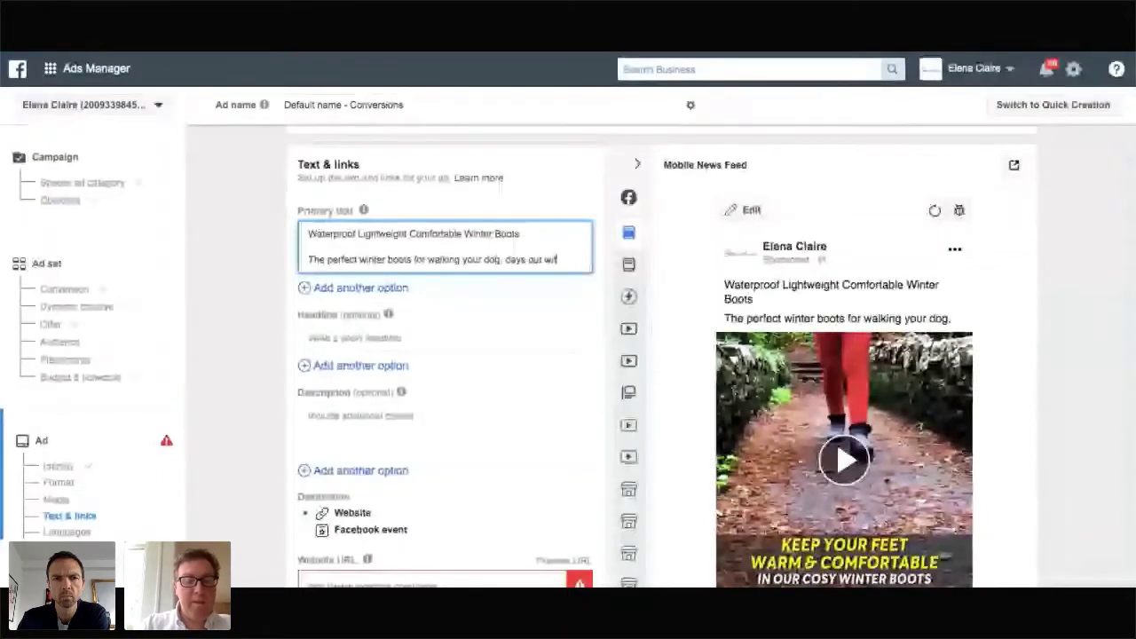
type("h the family")
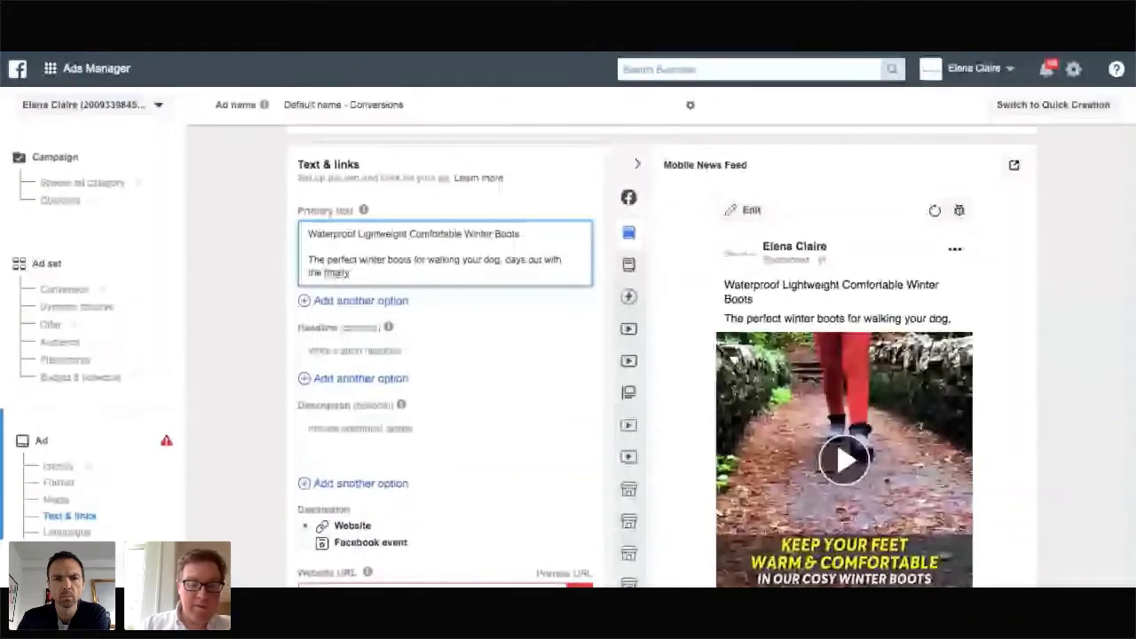
key("BackSpace")
key("BackSpace")
key("BackSpace")
key("BackSpace")
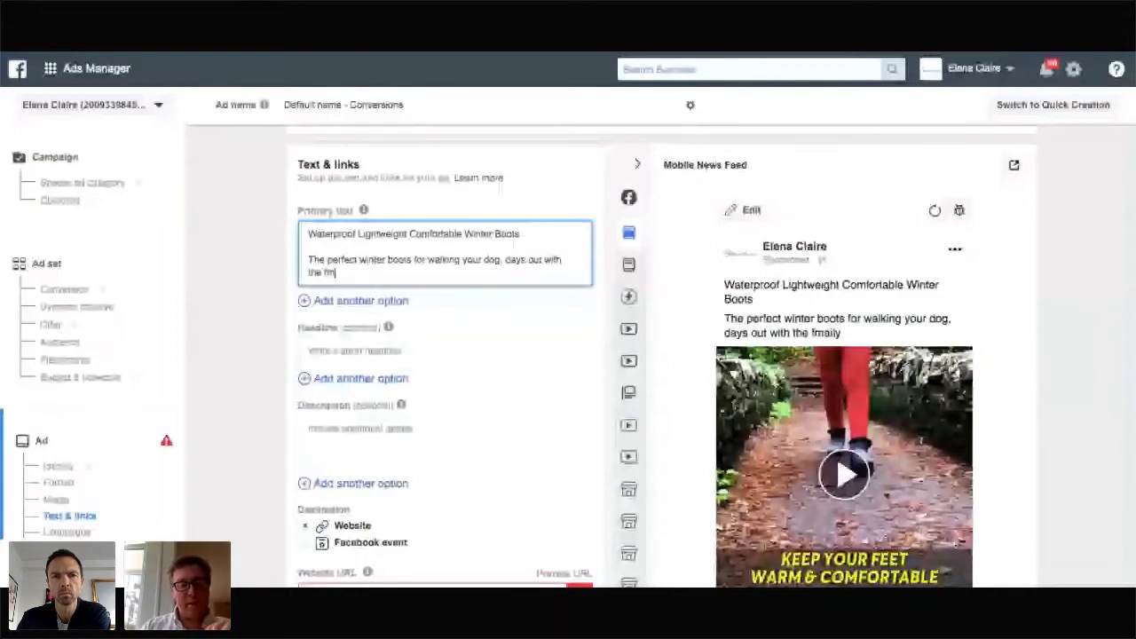
key("BackSpace")
type("amily.")
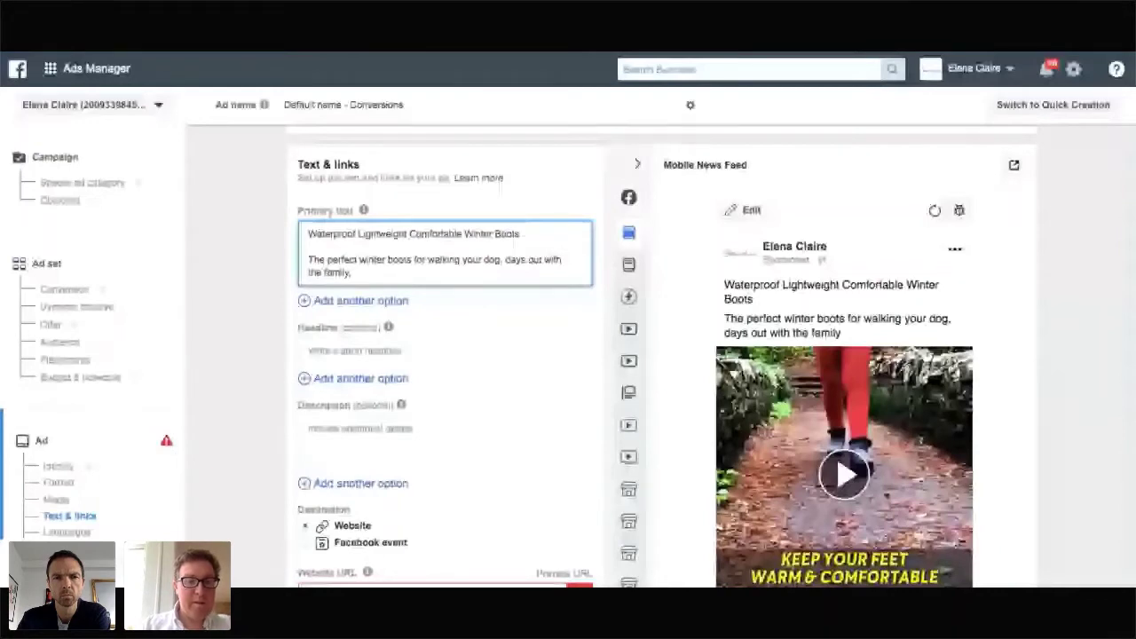
Complete the second paragraph of the primary text with "or winter holidays" after "the family"
key("BackSpace")
type("or winter holida")
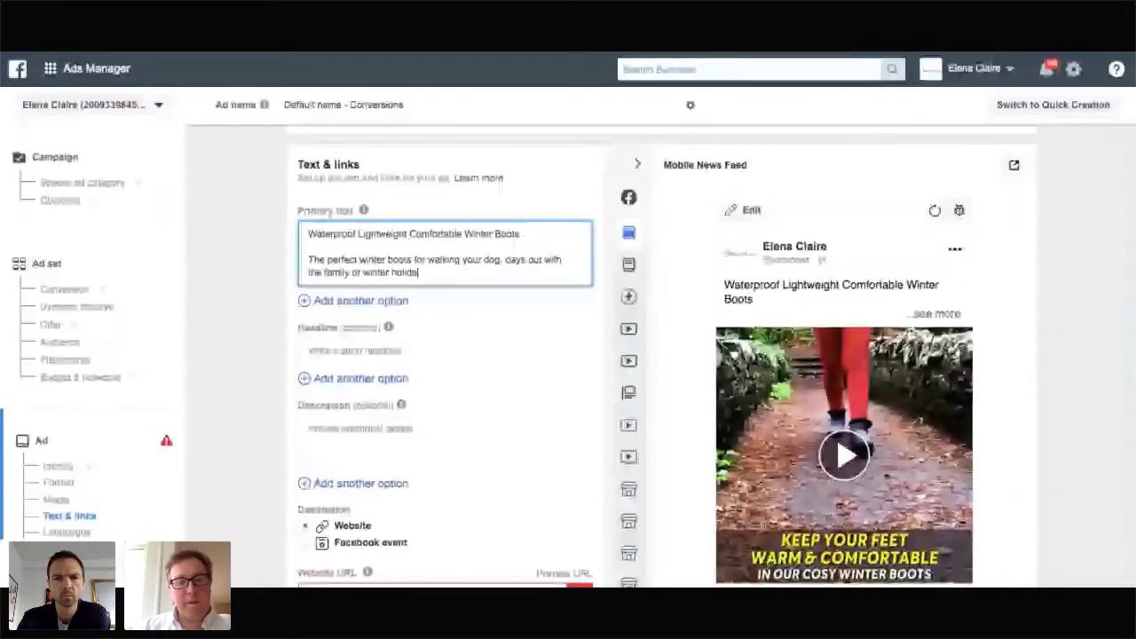
type("ys")
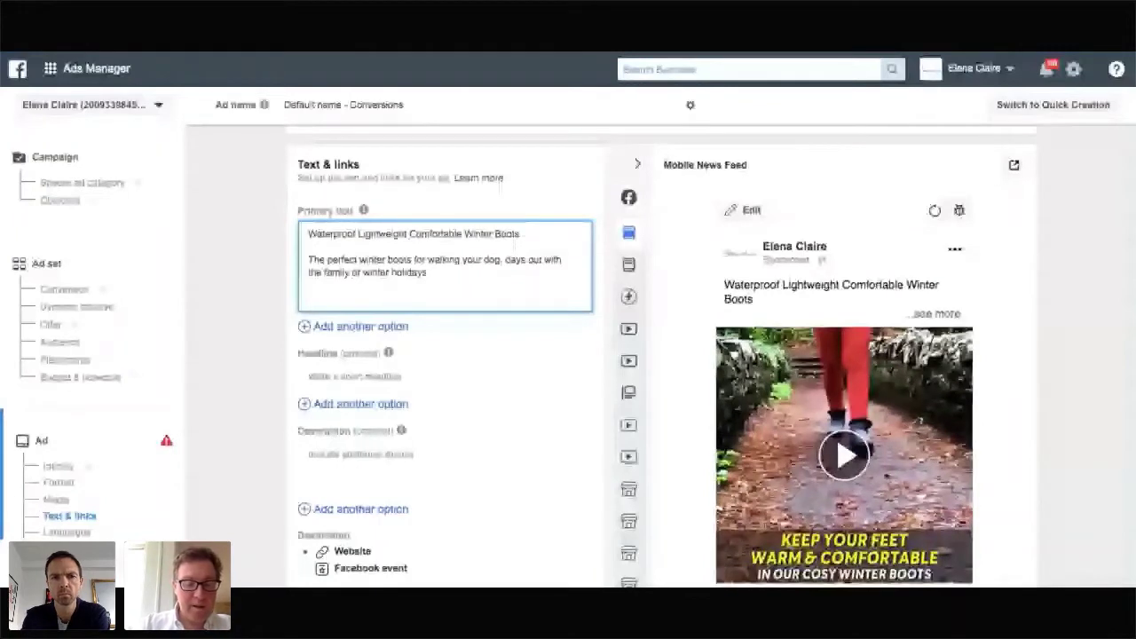
Add the closing line "FREE Shipping and Money Back Guarantee" to the primary text
type("F")
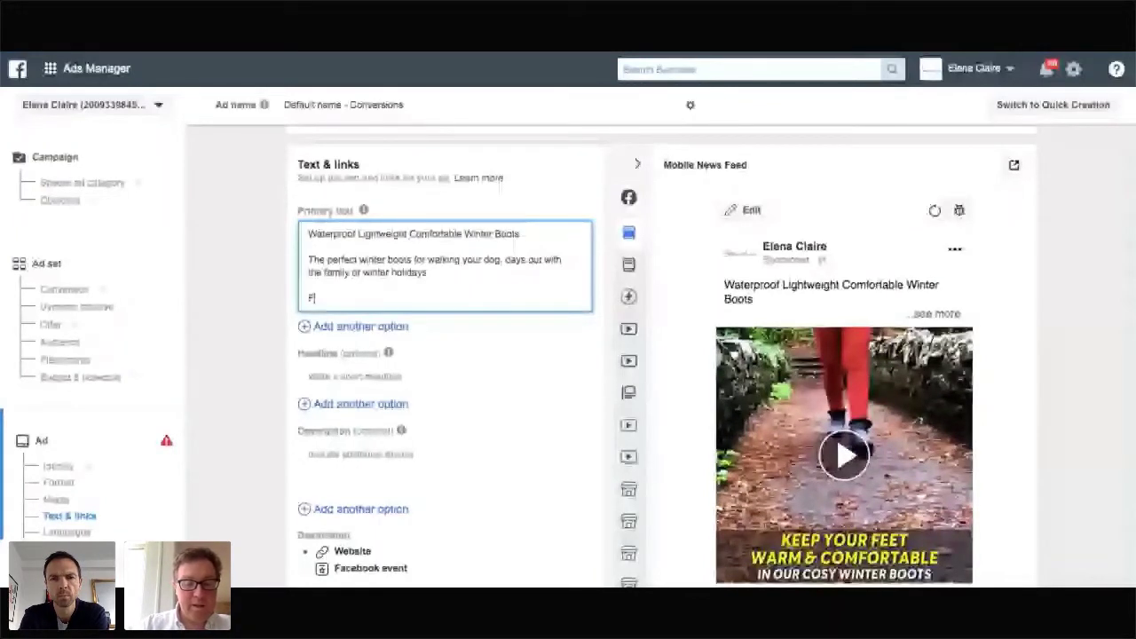
type("REE")
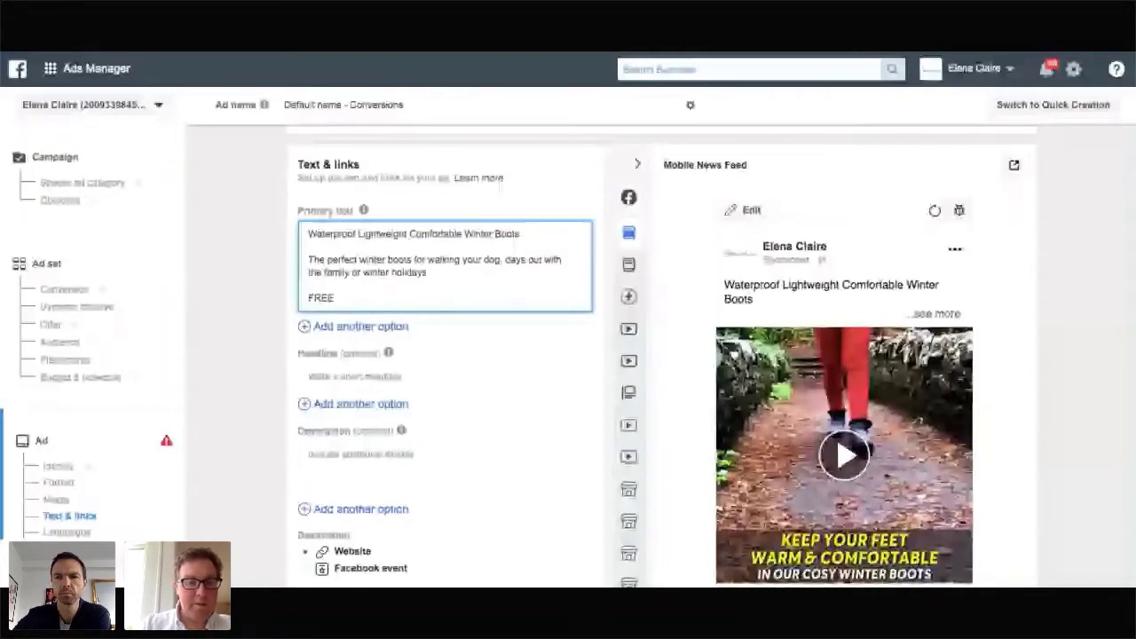
type(" Shipping and Money Back Guarat")
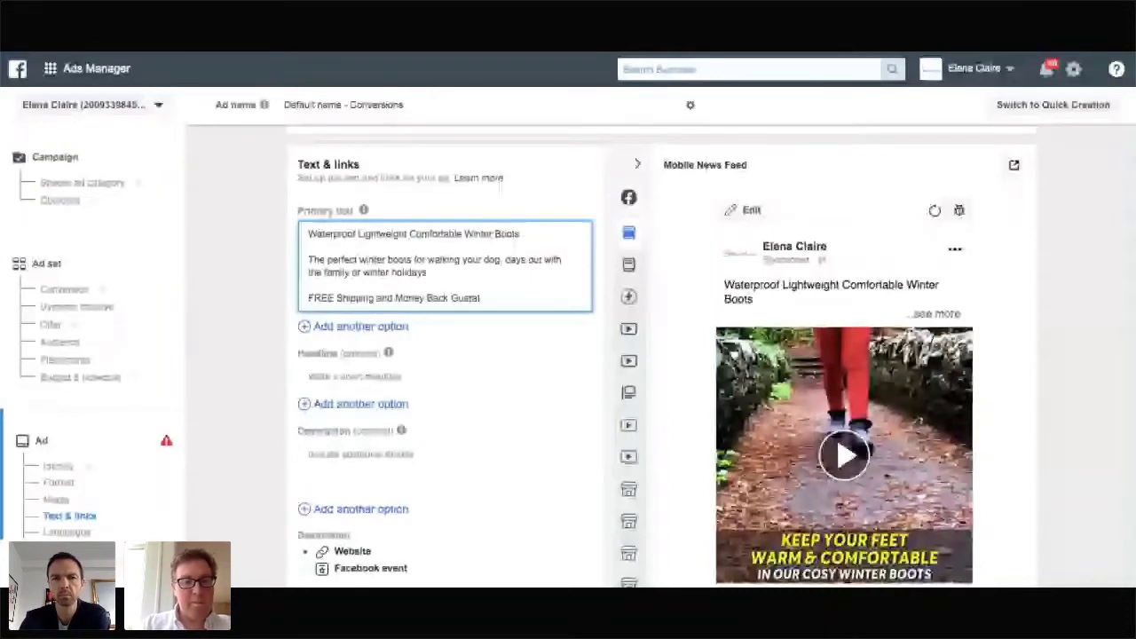
key("BackSpace")
type("ntee")
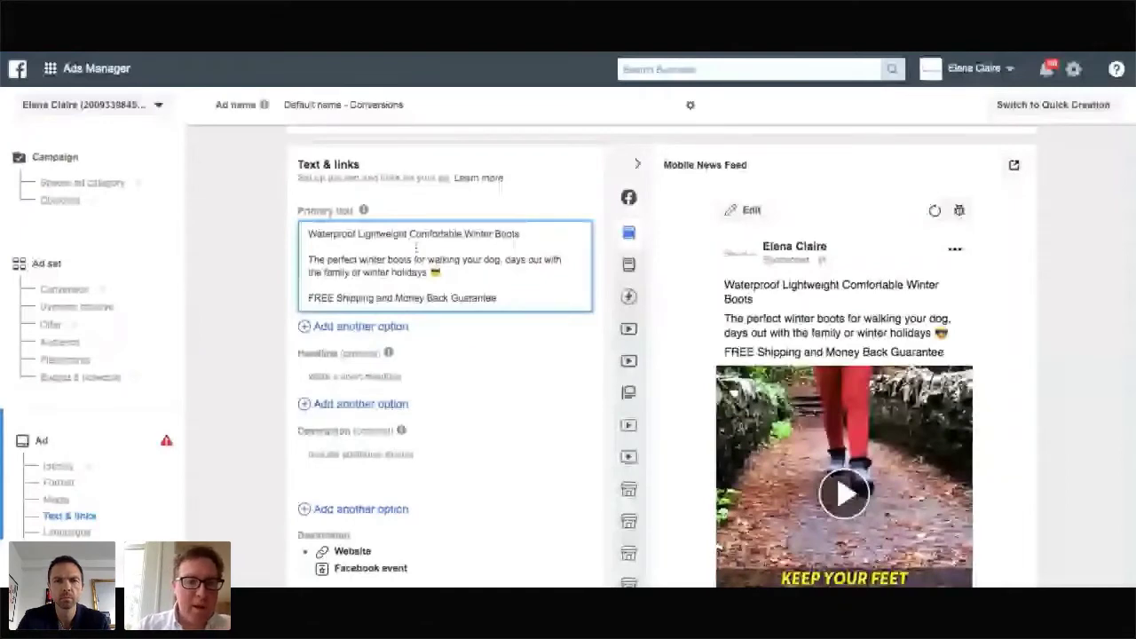
Copy "Waterproof Lightweight Comfortable" from the first line of the primary text into the headline
scroll(415, 267, "down", 1)
left_click(360, 353)
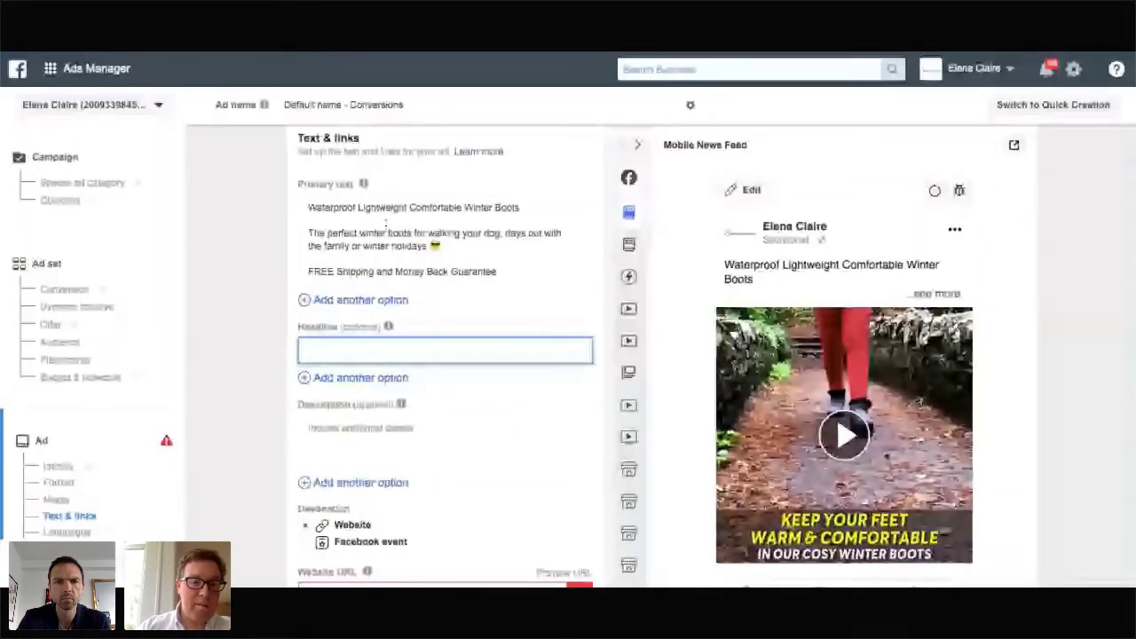
left_click(462, 207)
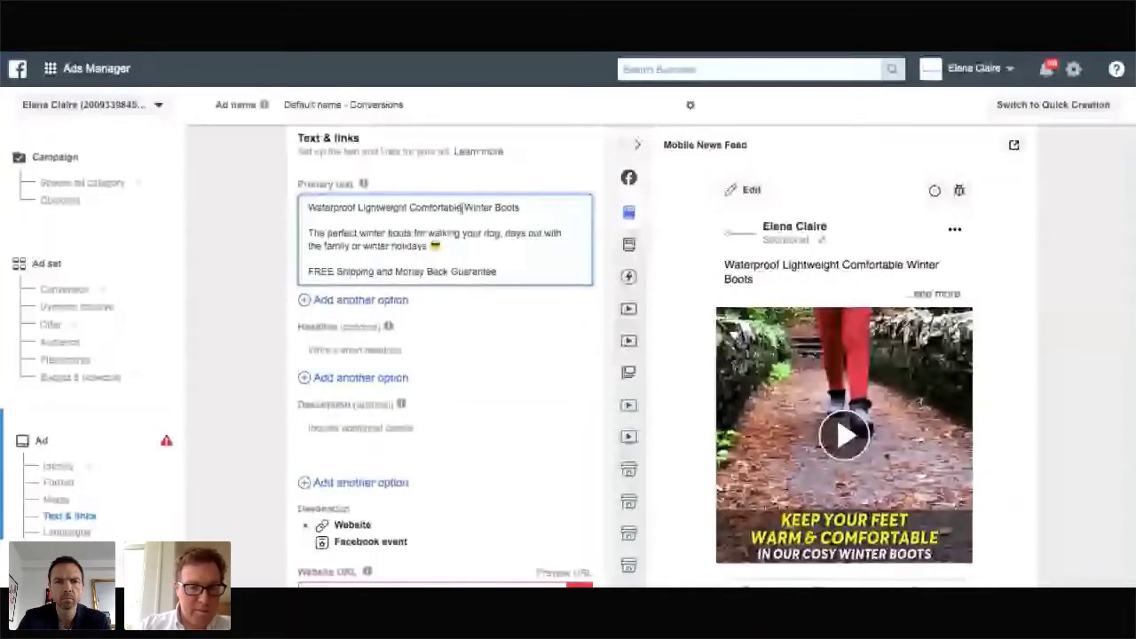
left_click_drag(463, 206, 308, 207)
key("ctrl+c")
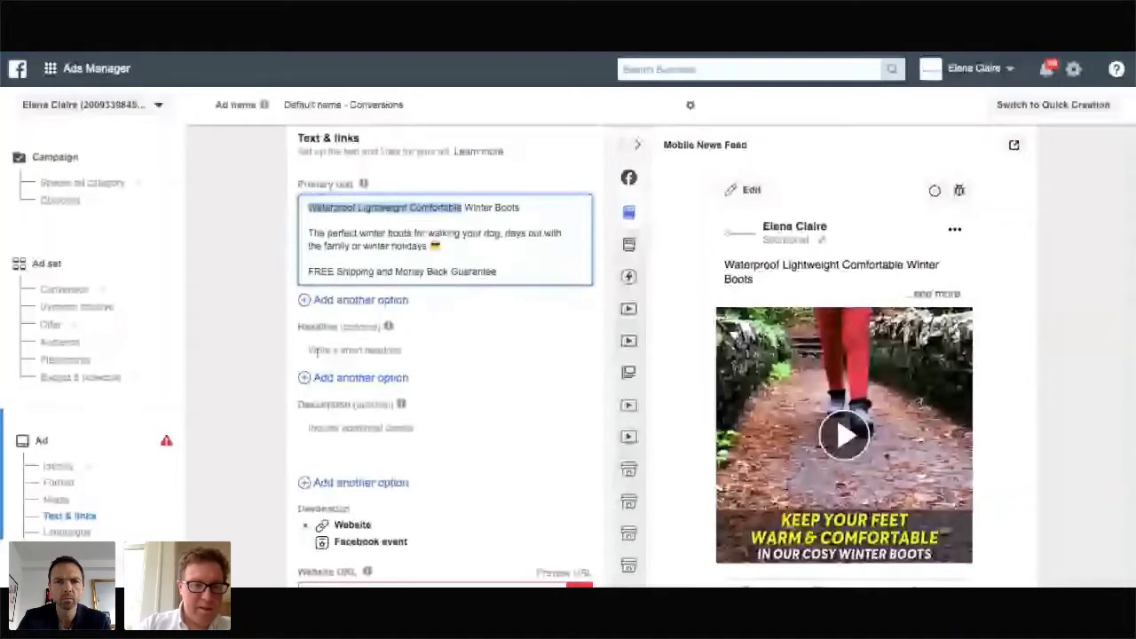
left_click(317, 351)
key("ctrl+v")
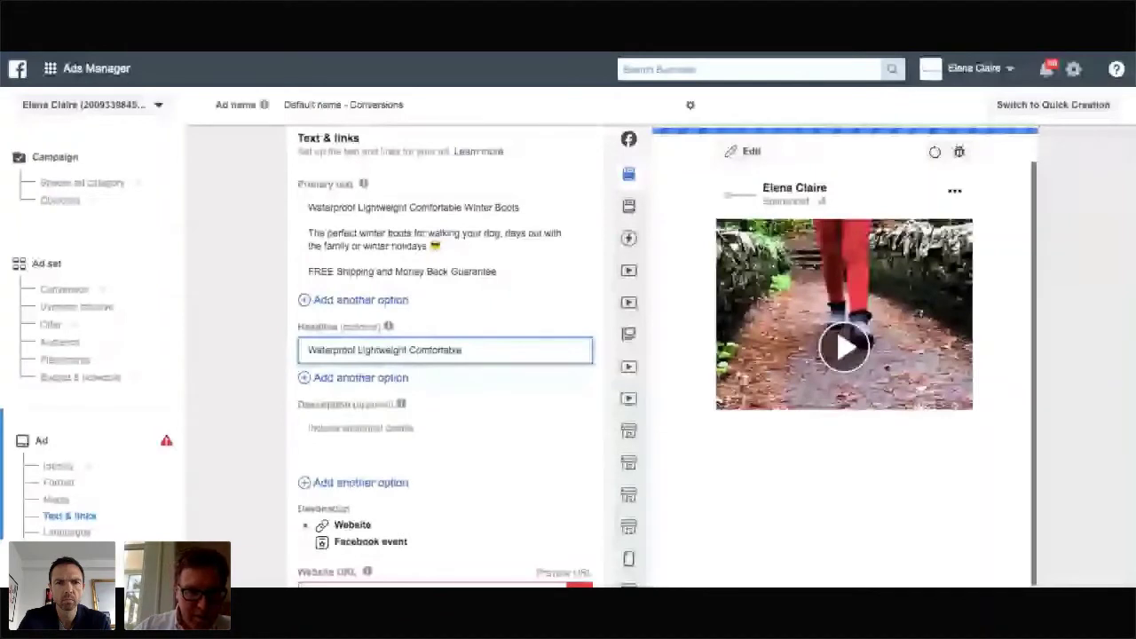
Replace "Comfortable" in the headline with "Boots" so it reads "Waterproof Lightweight Boots"
left_click_drag(467, 351, 414, 352)
type("Boot")
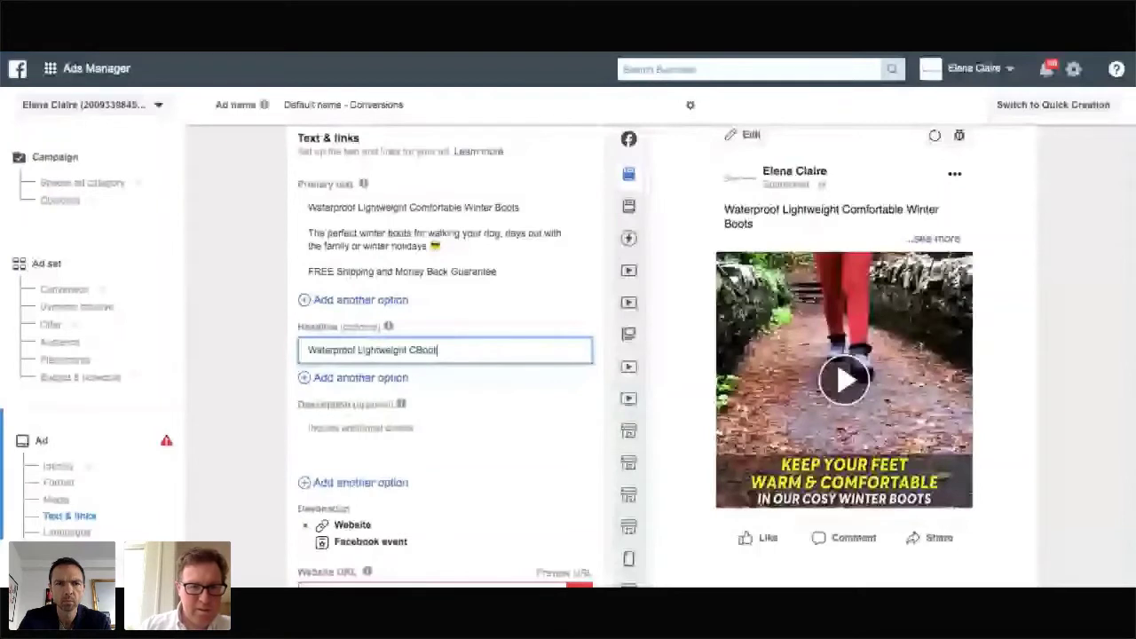
type("s")
key("Left")
key("Left")
key("Left")
key("Left")
key("Left")
key("BackSpace")
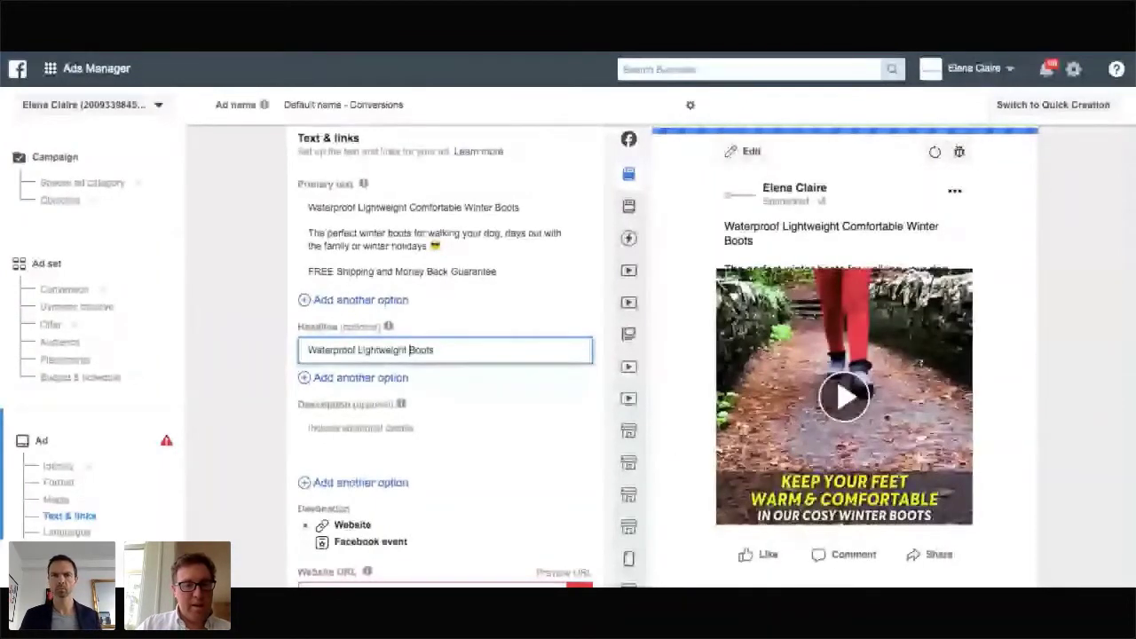
Enter "FREE SHIPPING" as the ad's optional description
scroll(349, 437, "down", 3)
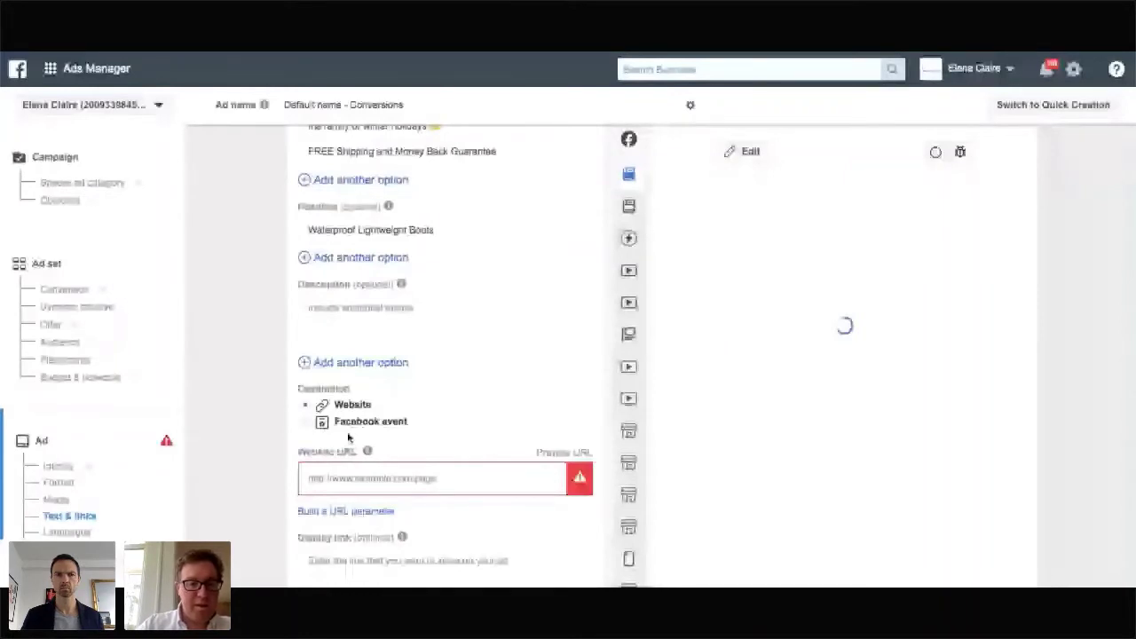
left_click(444, 319)
type("FREE SHIP")
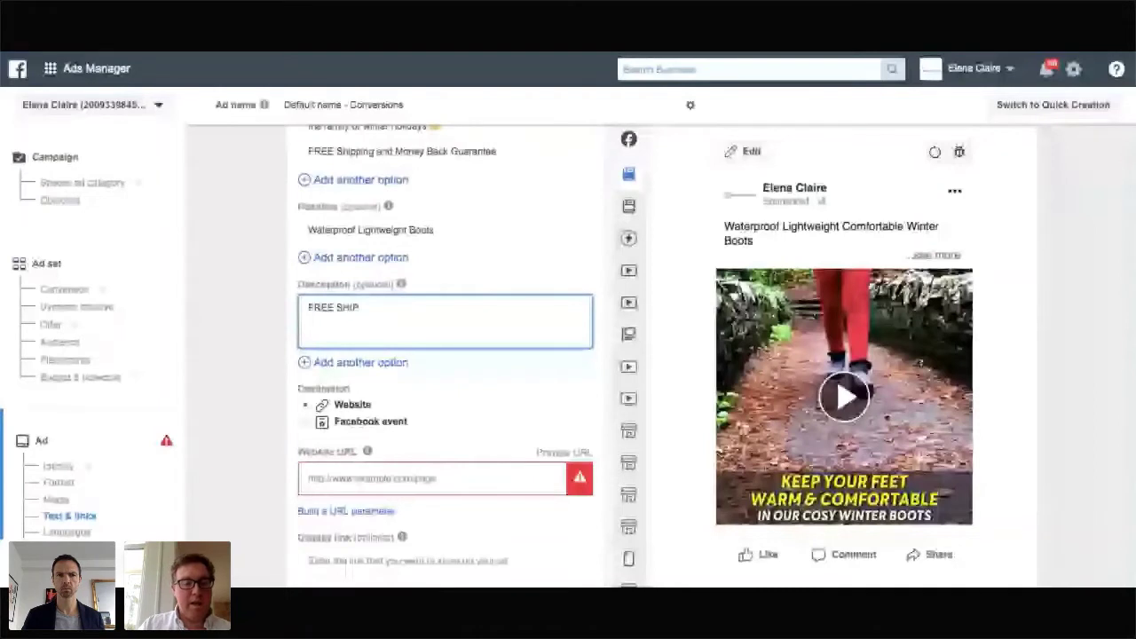
type("PING")
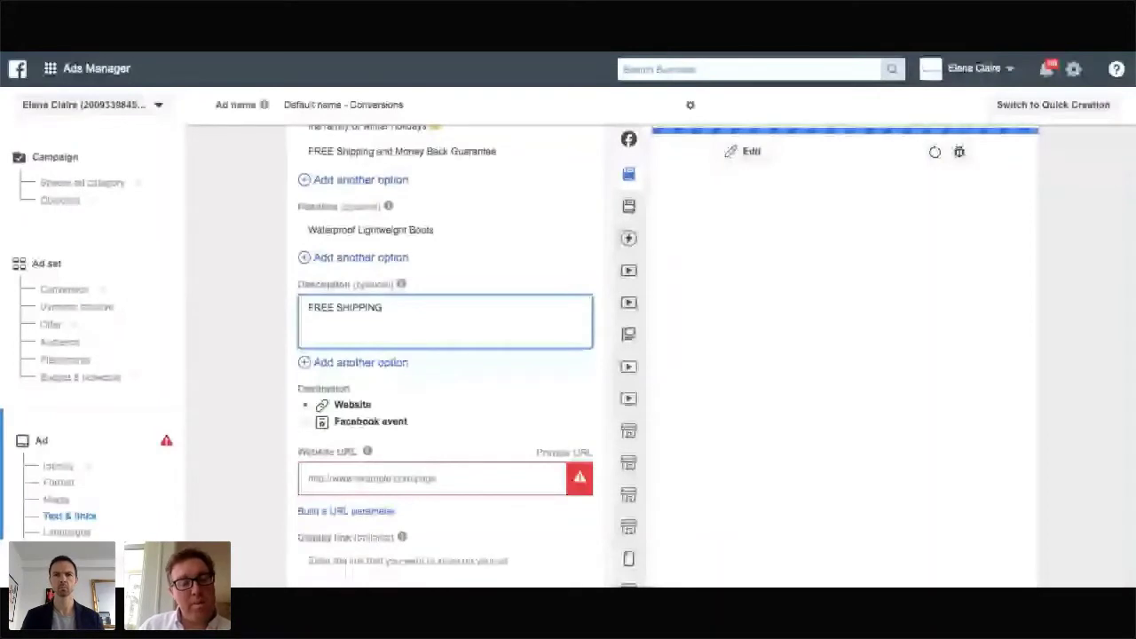
Change the ad's call to action to Shop Now
left_click(432, 478)
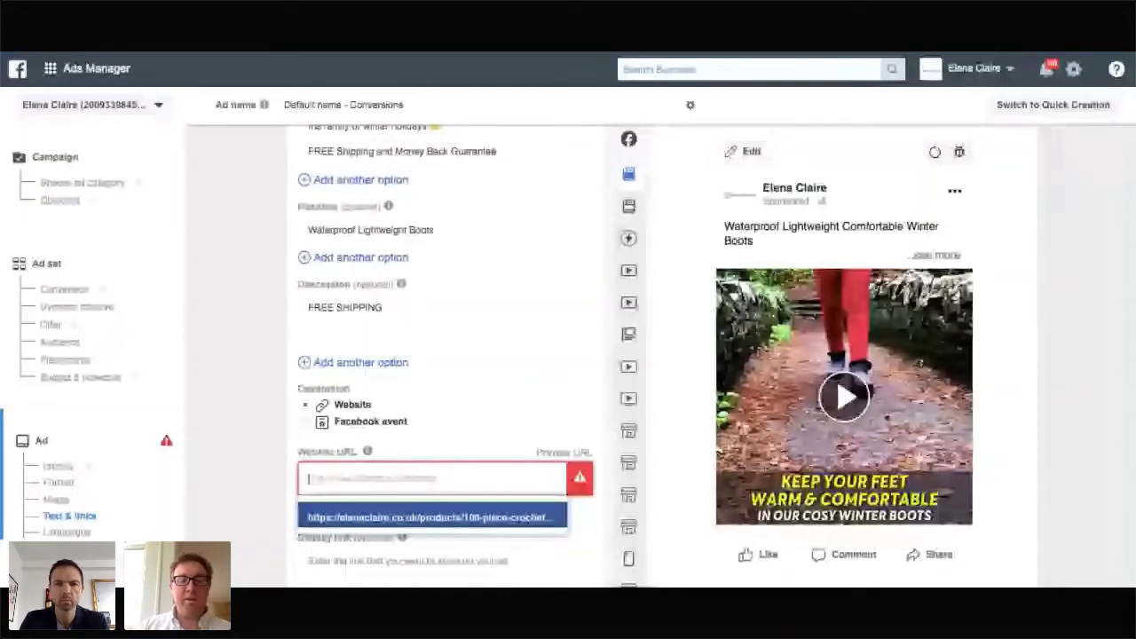
scroll(453, 406, "down", 3)
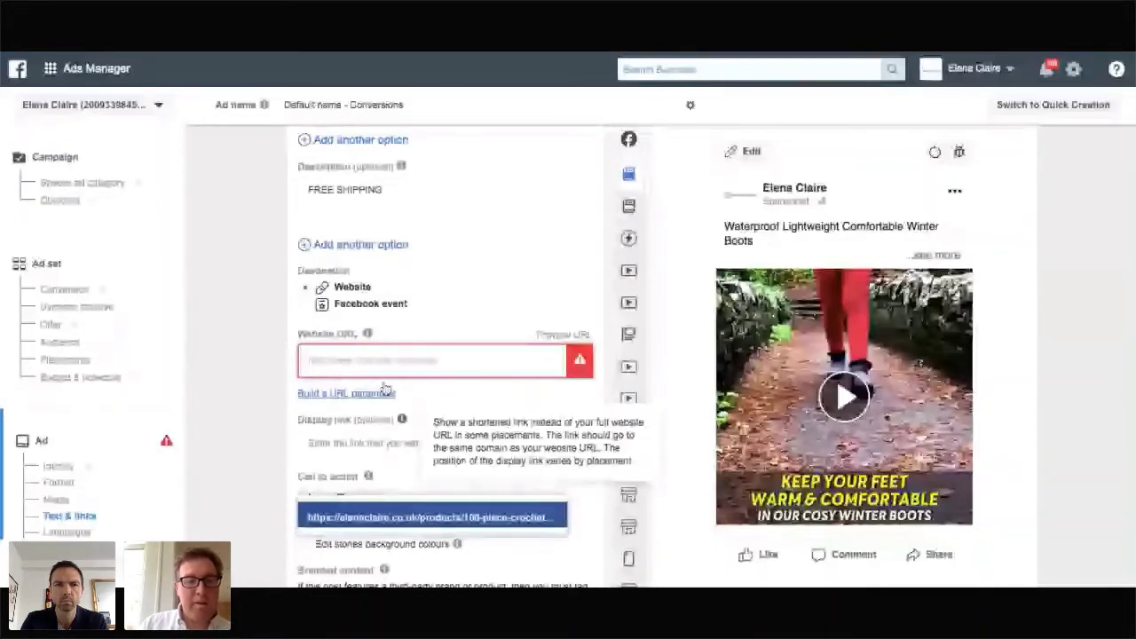
scroll(384, 389, "down", 4)
left_click(346, 344)
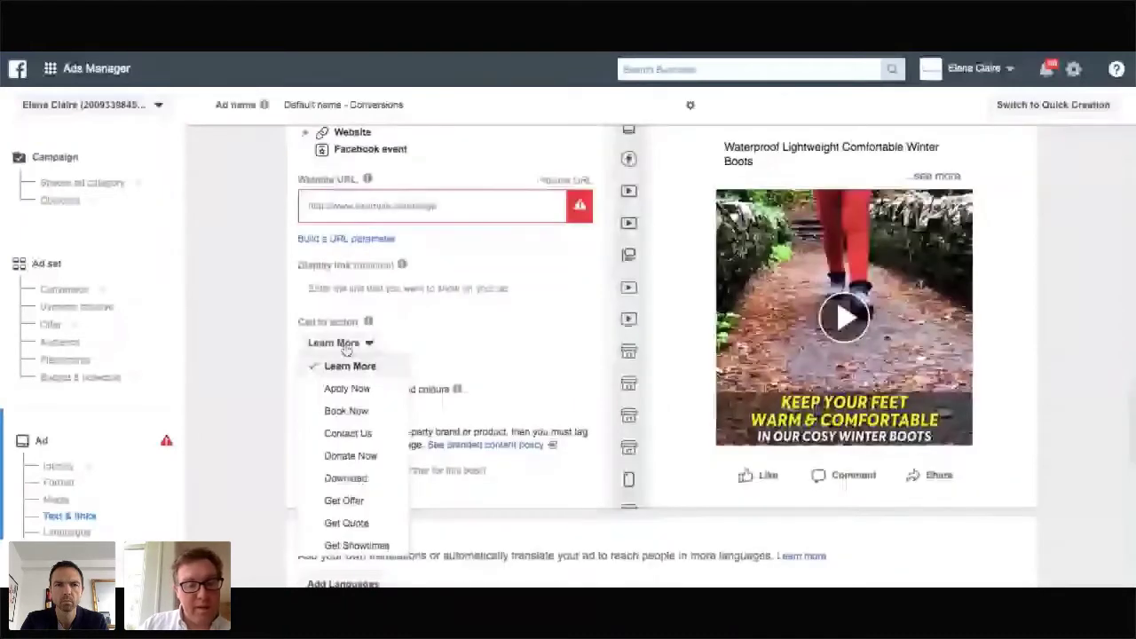
scroll(356, 532, "down", 2)
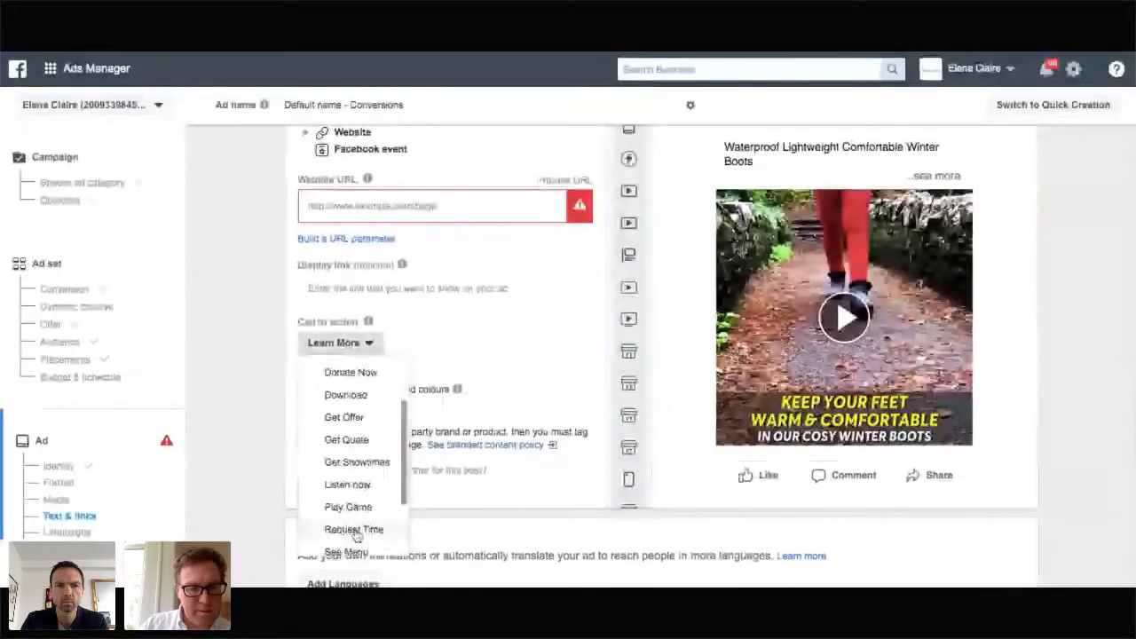
scroll(355, 530, "down", 2)
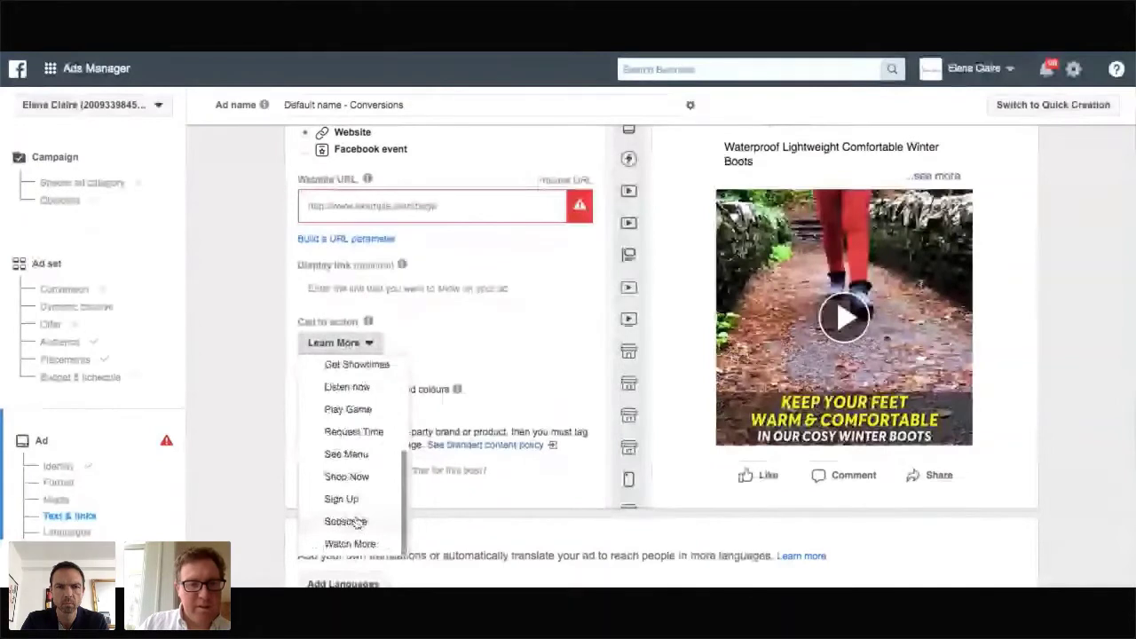
left_click(346, 476)
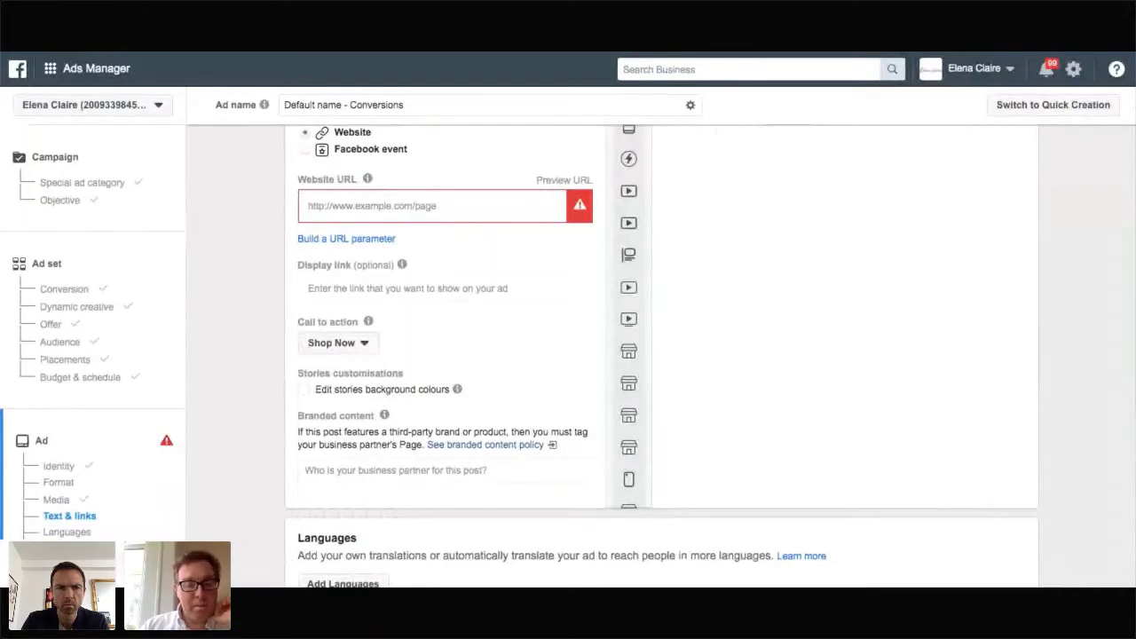
Examine the other call-to-action options and the ad's remaining text, link and language settings
left_click(337, 342)
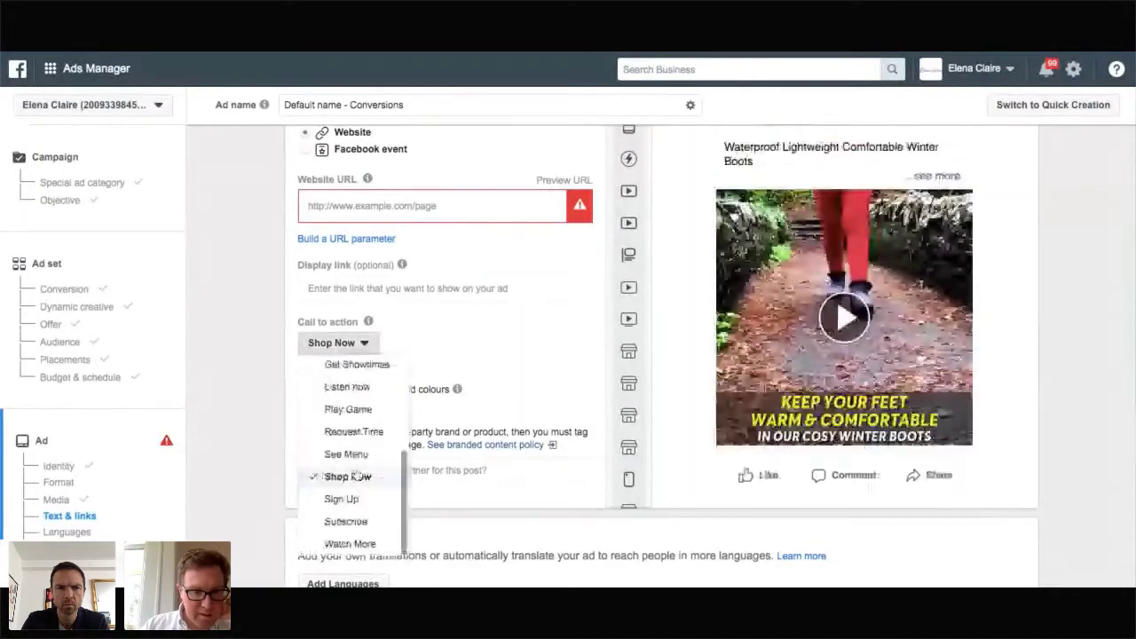
scroll(351, 444, "up", 4)
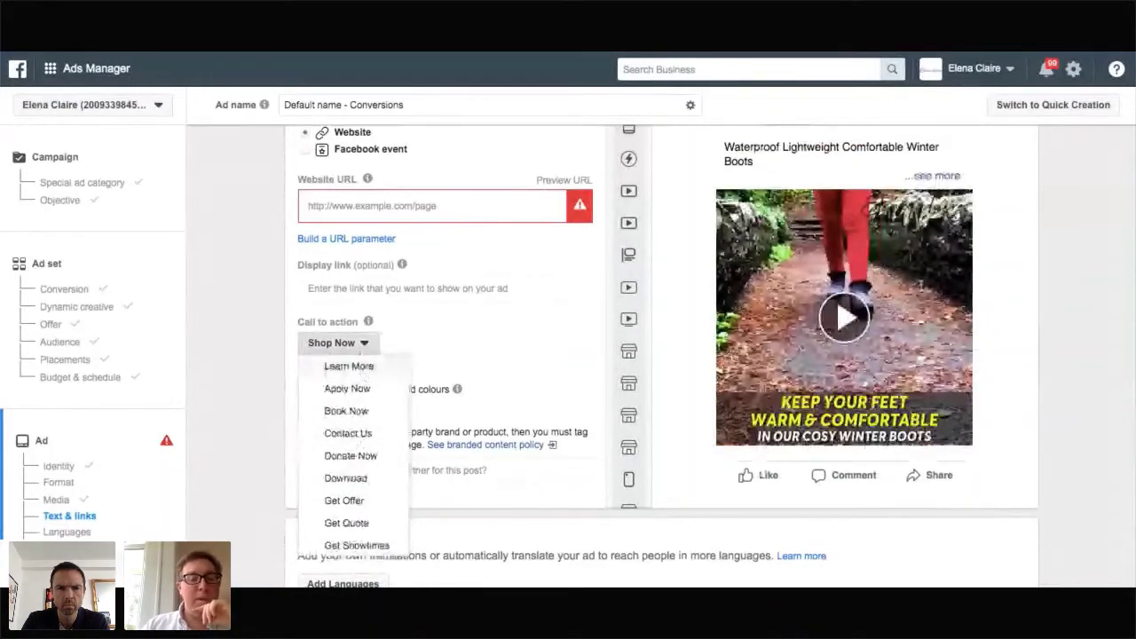
left_click(432, 333)
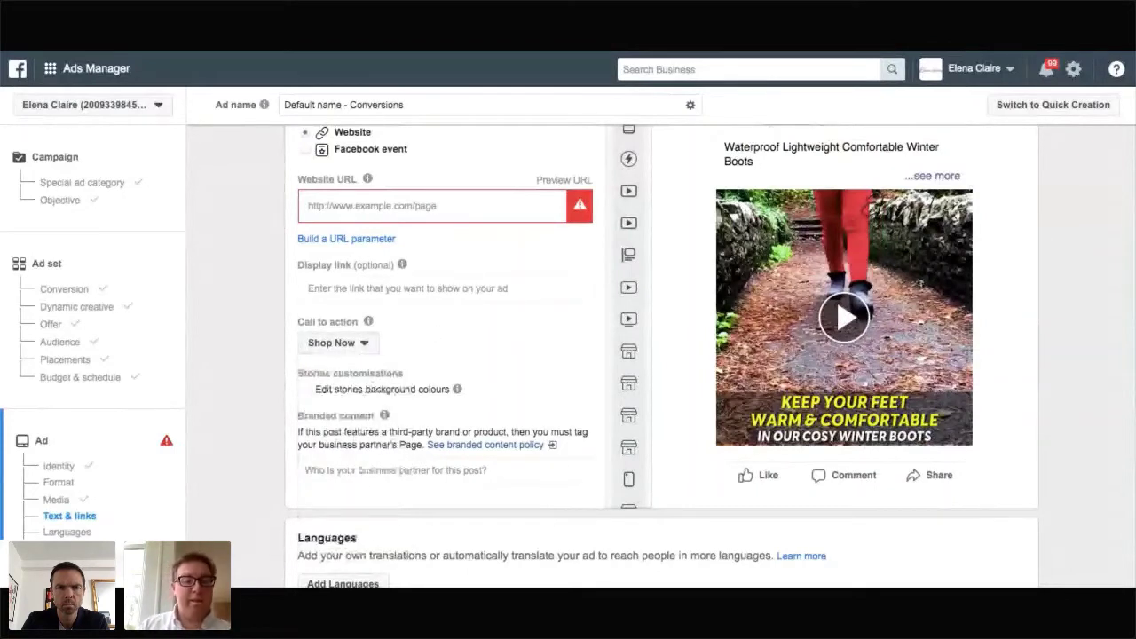
scroll(661, 314, "down", 1)
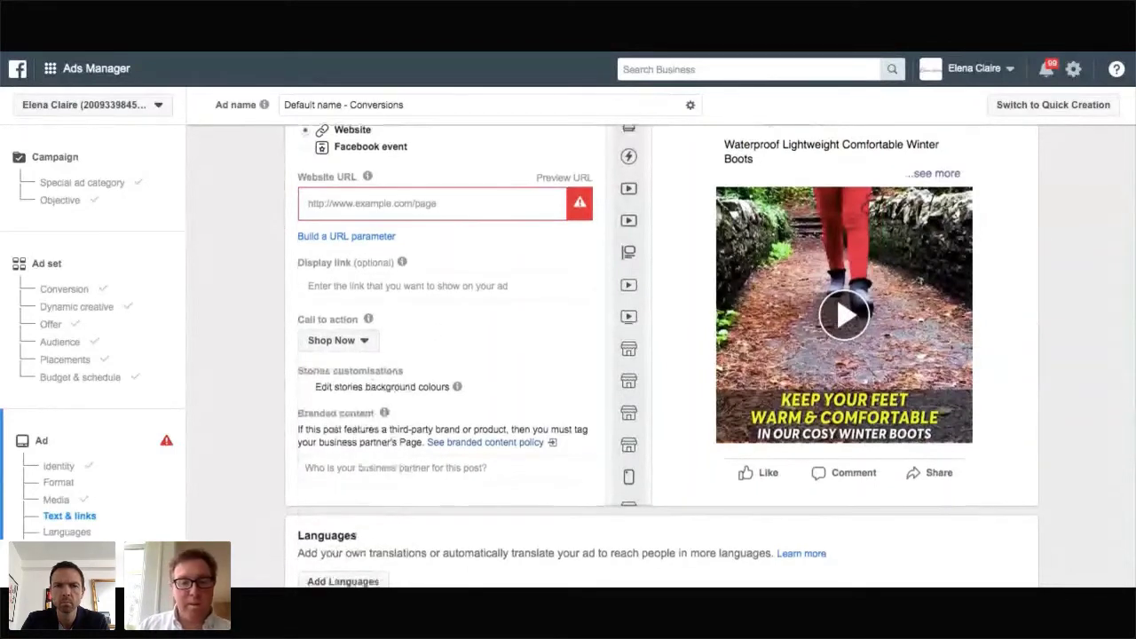
scroll(661, 355, "down", 1)
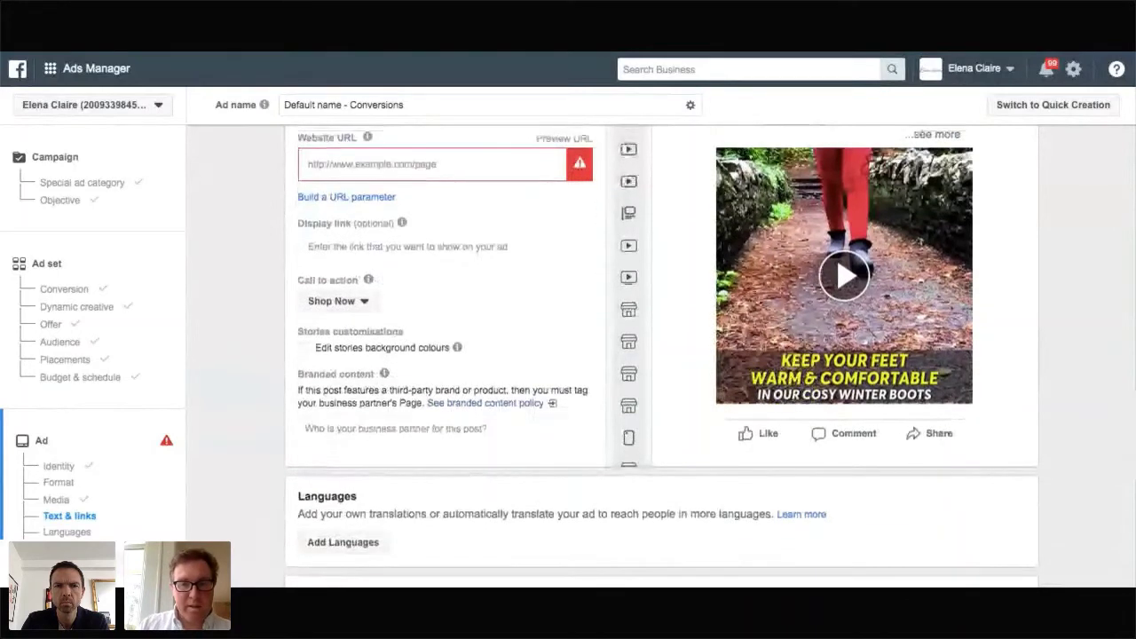
scroll(661, 355, "up", 2)
scroll(475, 312, "up", 1)
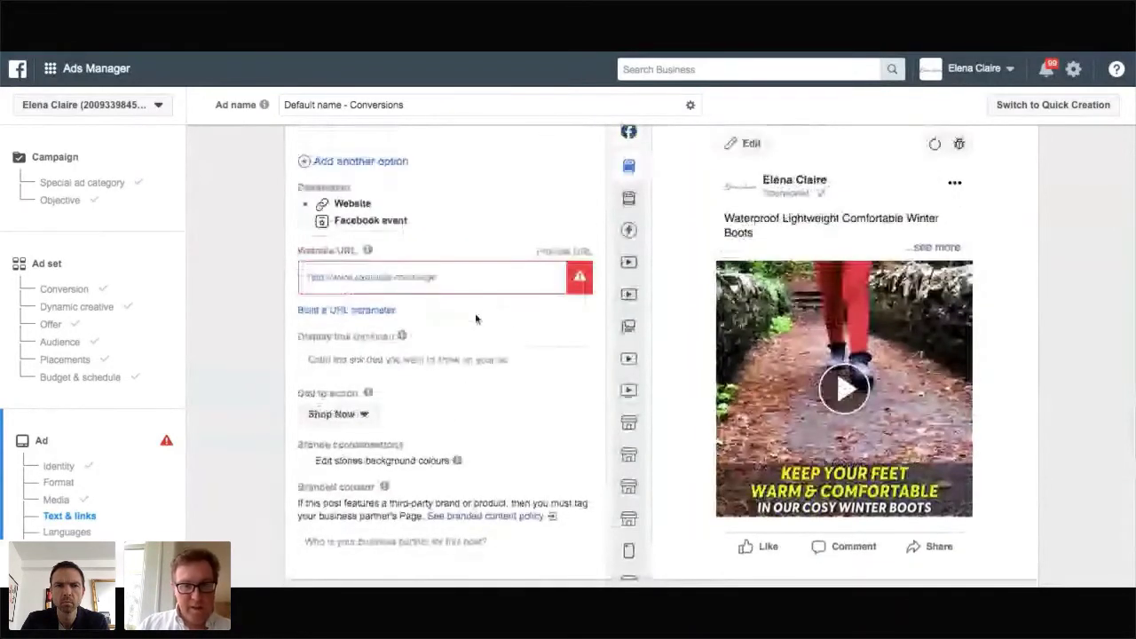
scroll(430, 286, "up", 2)
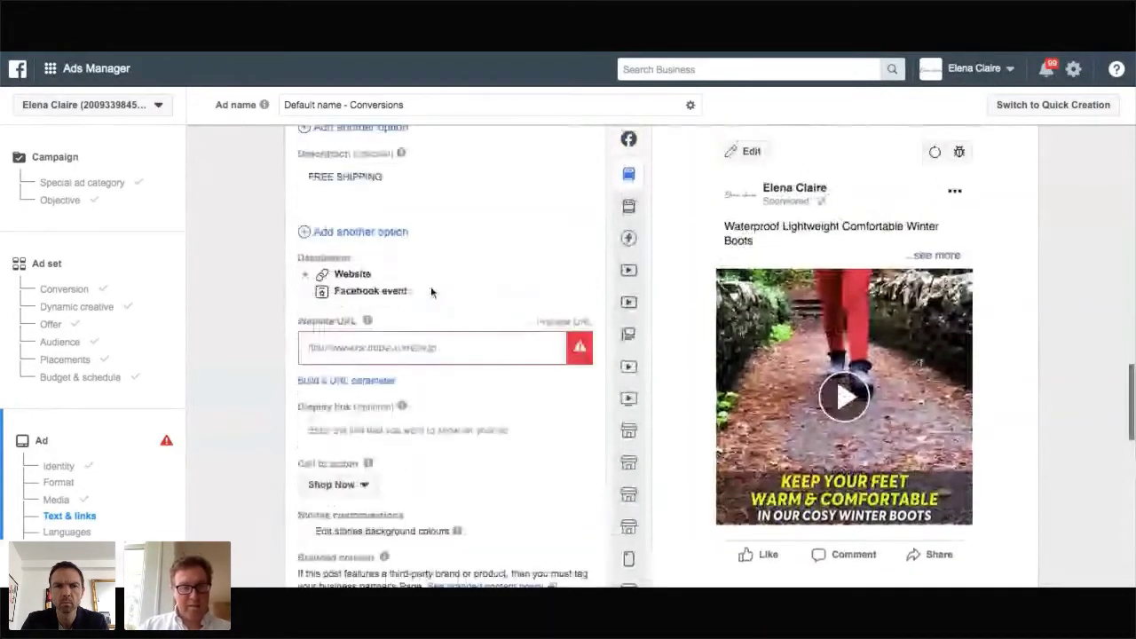
scroll(458, 276, "up", 2)
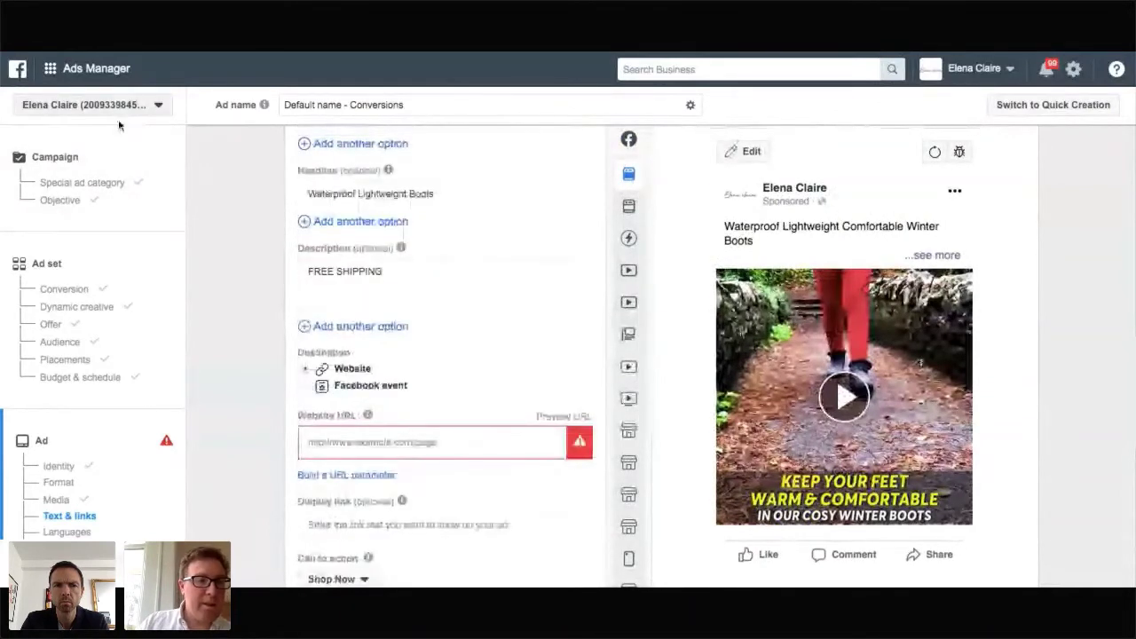
Leave the ad creation page for the Ads Manager campaign list, discarding the unsaved changes
left_click(50, 68)
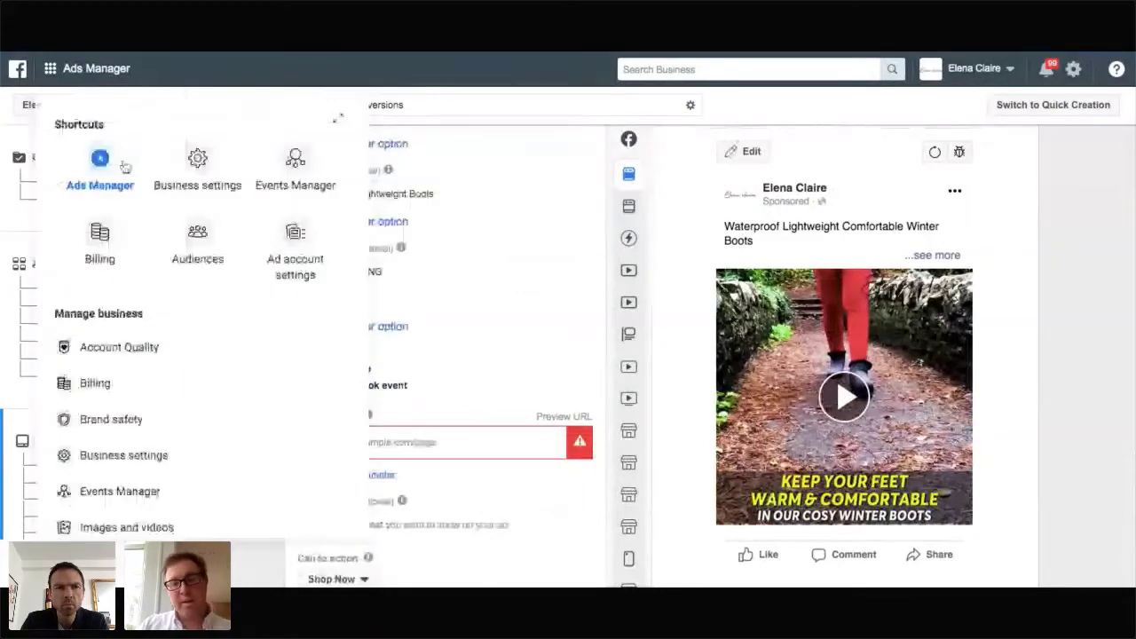
left_click(126, 167)
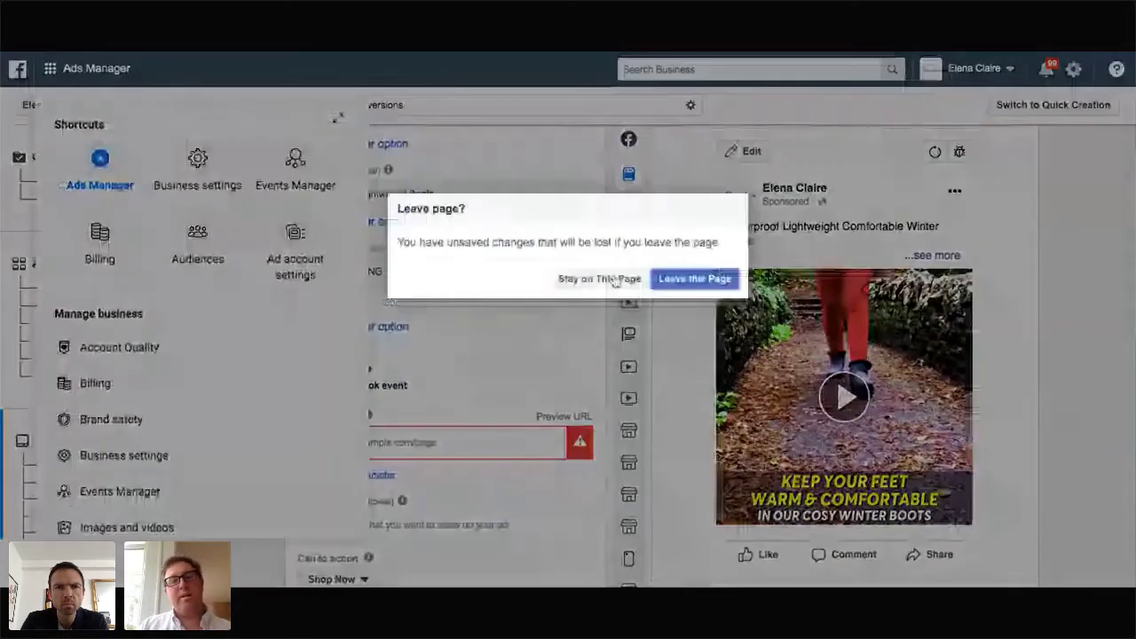
left_click(682, 280)
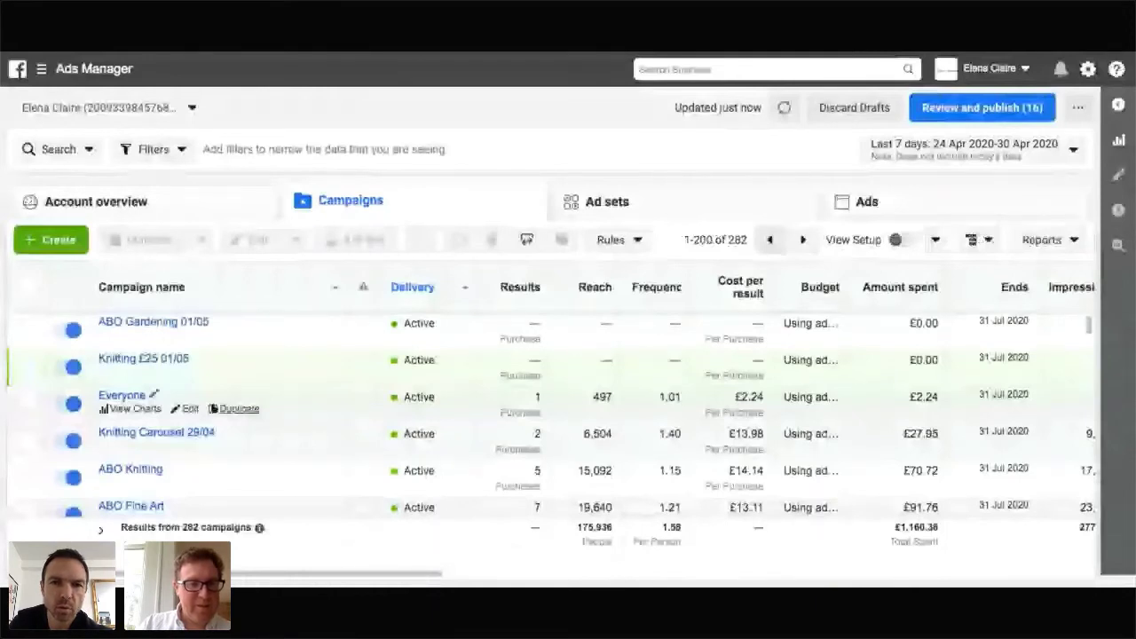
Open the "Interests - Conversions – £5" campaign and examine its ad sets' results, cost per purchase and daily budgets
scroll(253, 429, "down", 3)
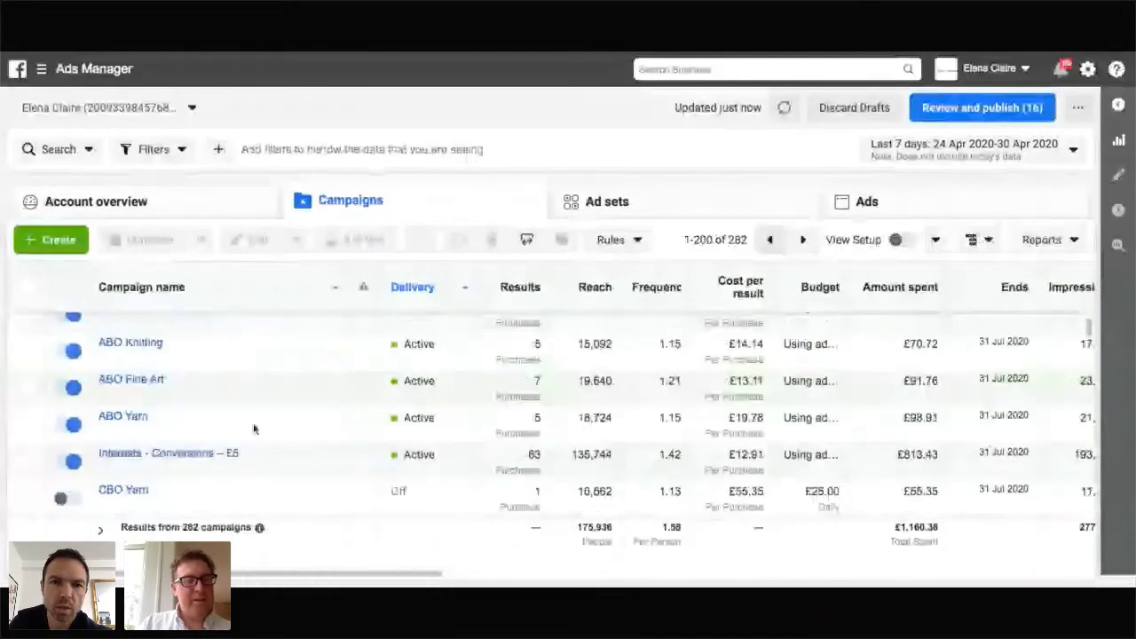
left_click(189, 455)
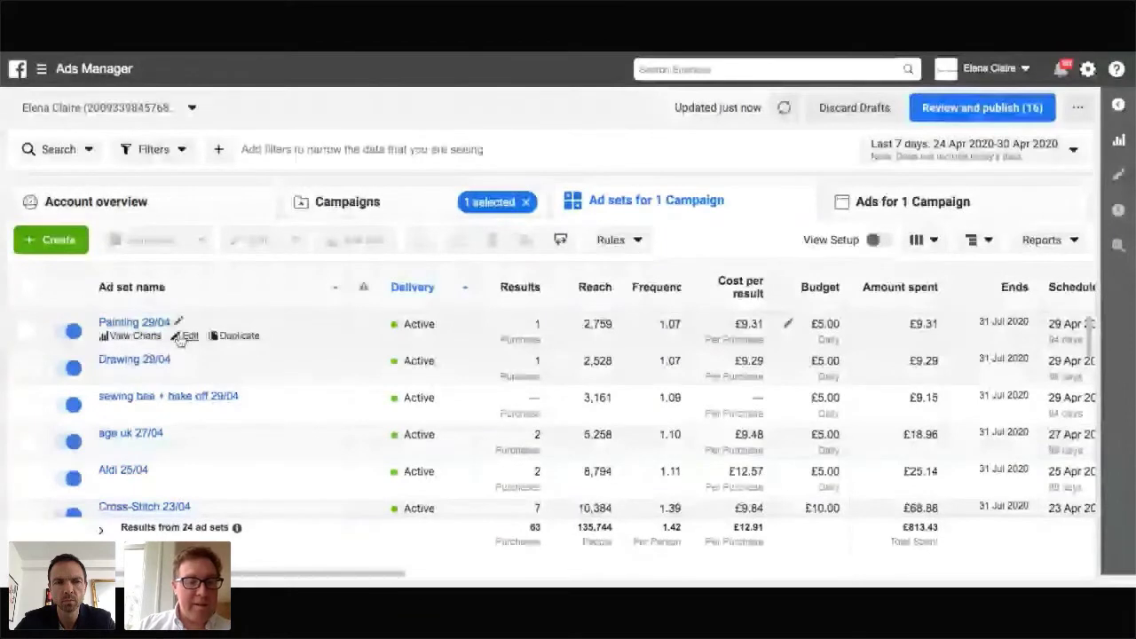
scroll(185, 390, "down", 1)
scroll(184, 390, "down", 4)
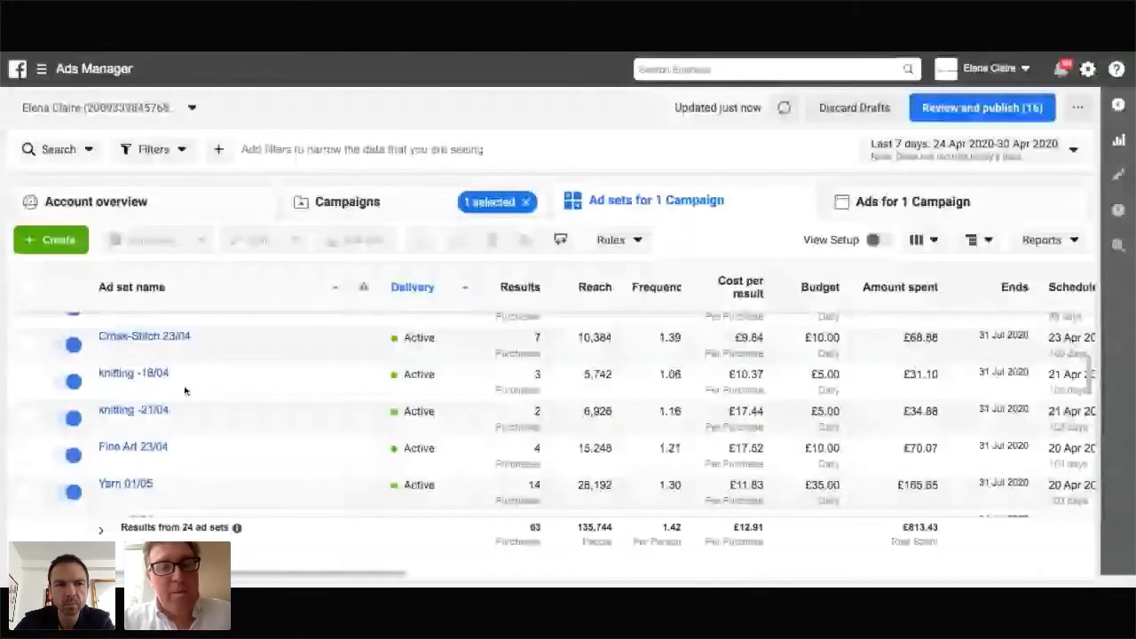
scroll(184, 391, "up", 5)
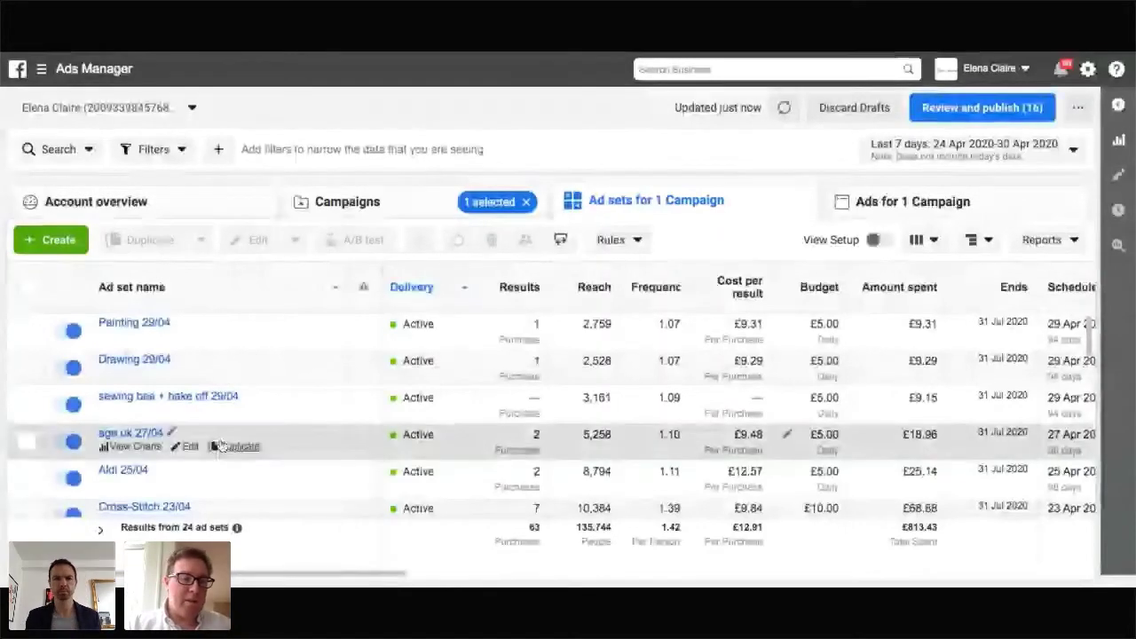
scroll(222, 448, "down", 2)
scroll(222, 448, "down", 2)
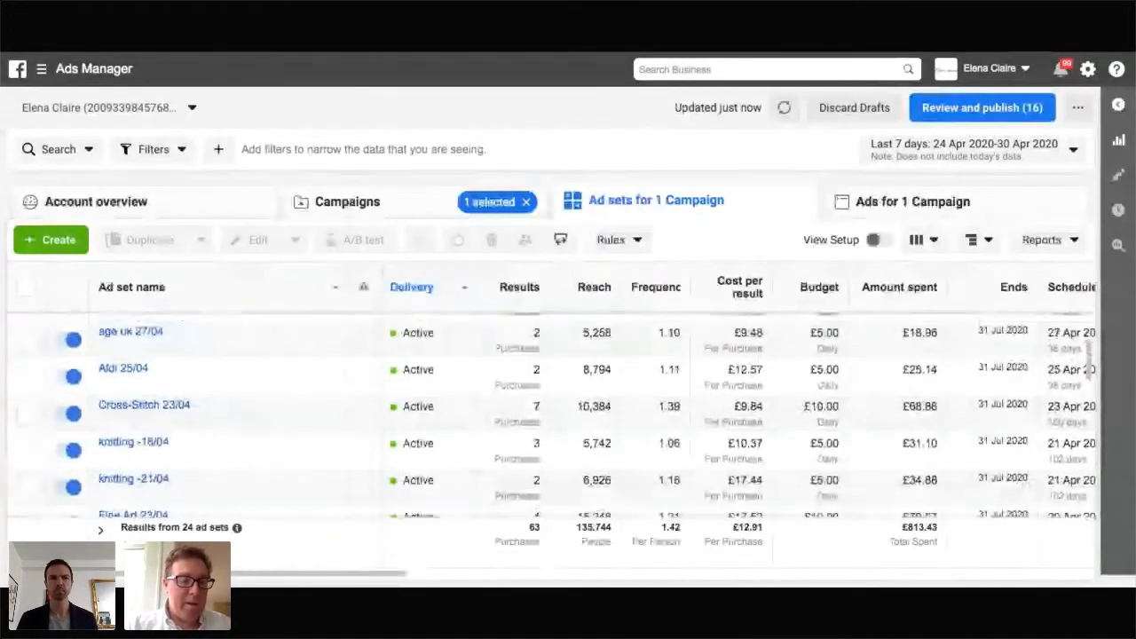
scroll(550, 417, "down", 3)
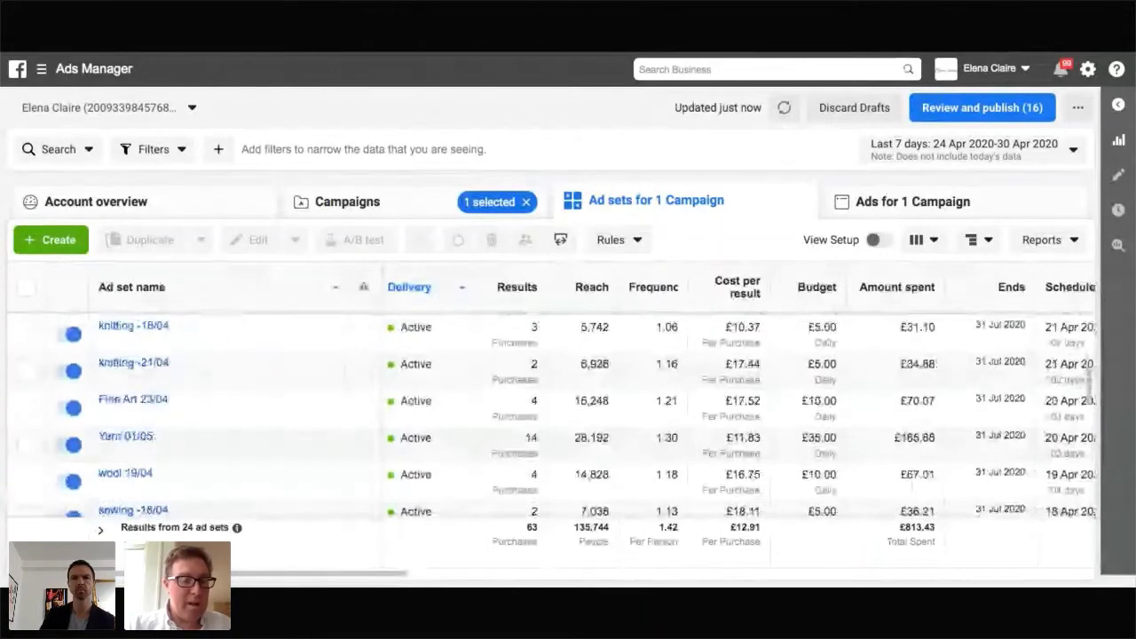
scroll(178, 430, "down", 2)
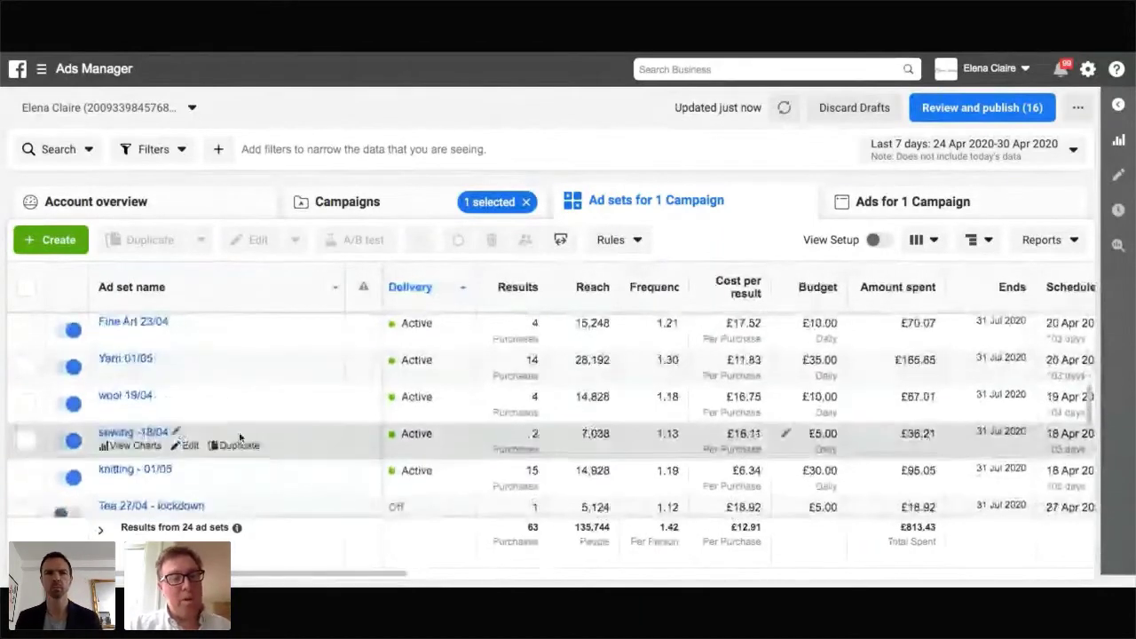
scroll(217, 409, "up", 1)
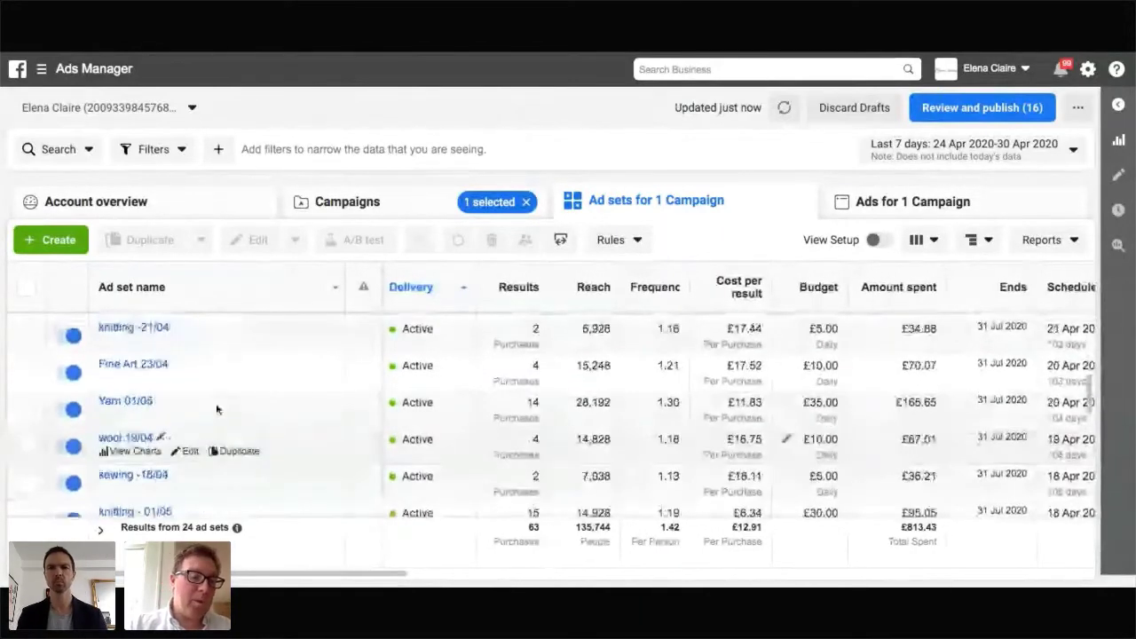
scroll(216, 409, "up", 1)
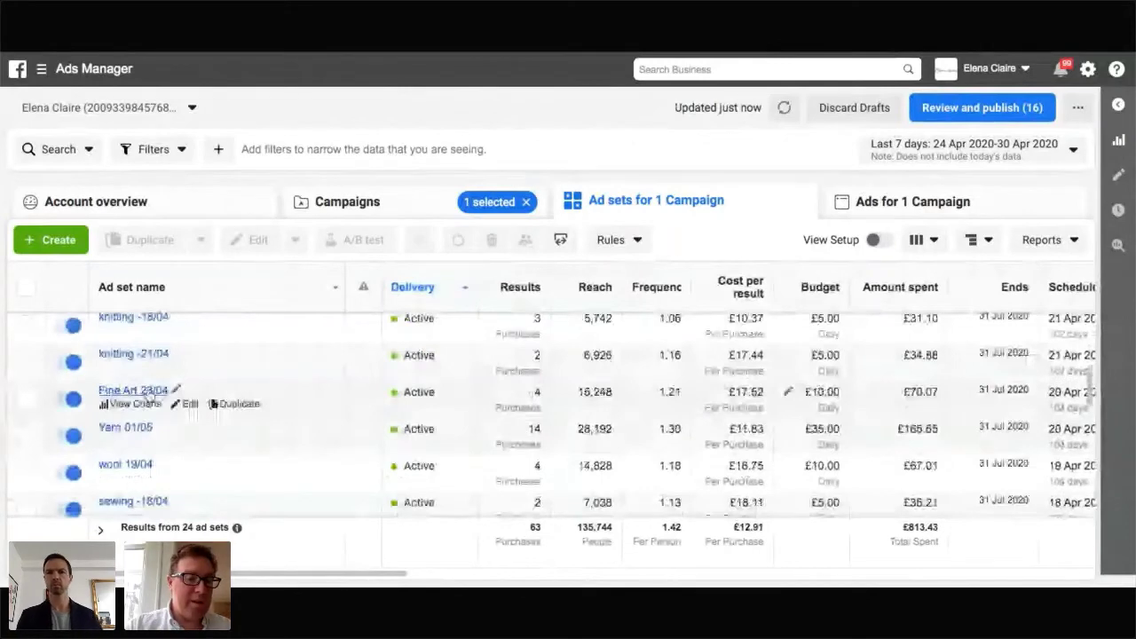
Review the campaign's active ad sets back to the most recent ones, including Painting 29/04 and Drawing 29/04
scroll(207, 362, "up", 1)
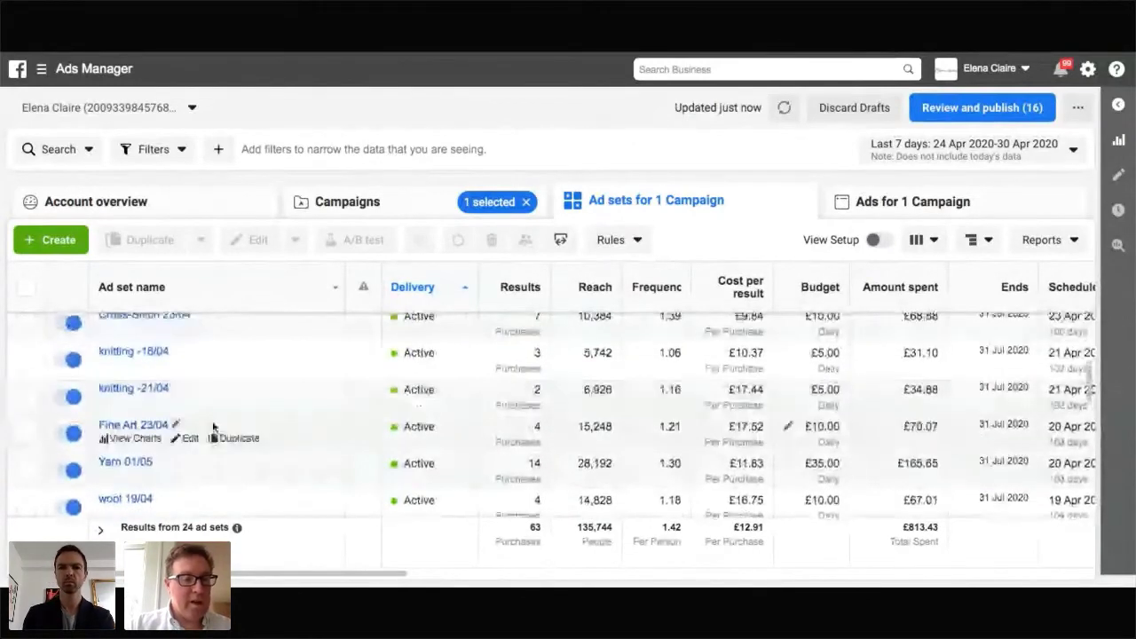
scroll(213, 426, "up", 2)
scroll(213, 427, "up", 1)
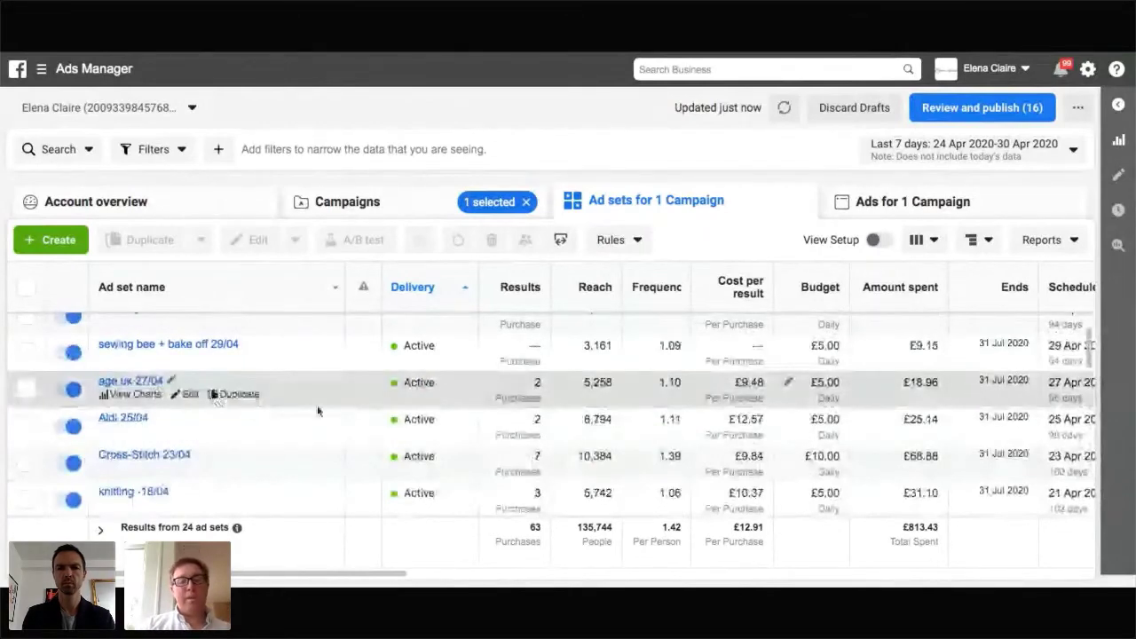
scroll(372, 405, "up", 2)
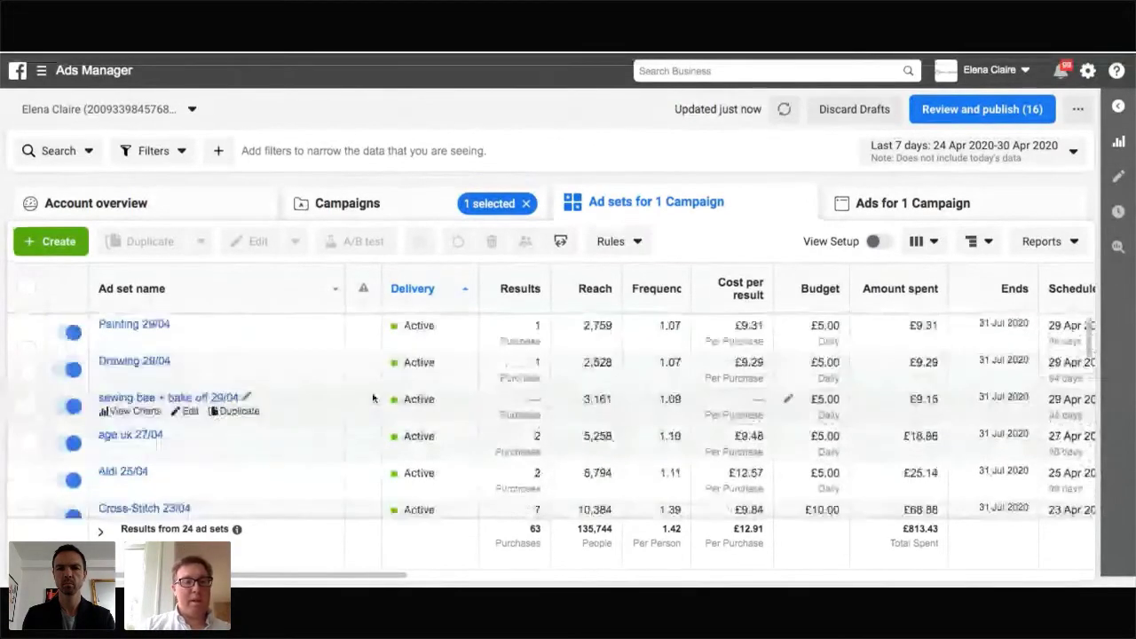
Look through the business tools available for managing the business, advertising, analysing and reporting
left_click(40, 69)
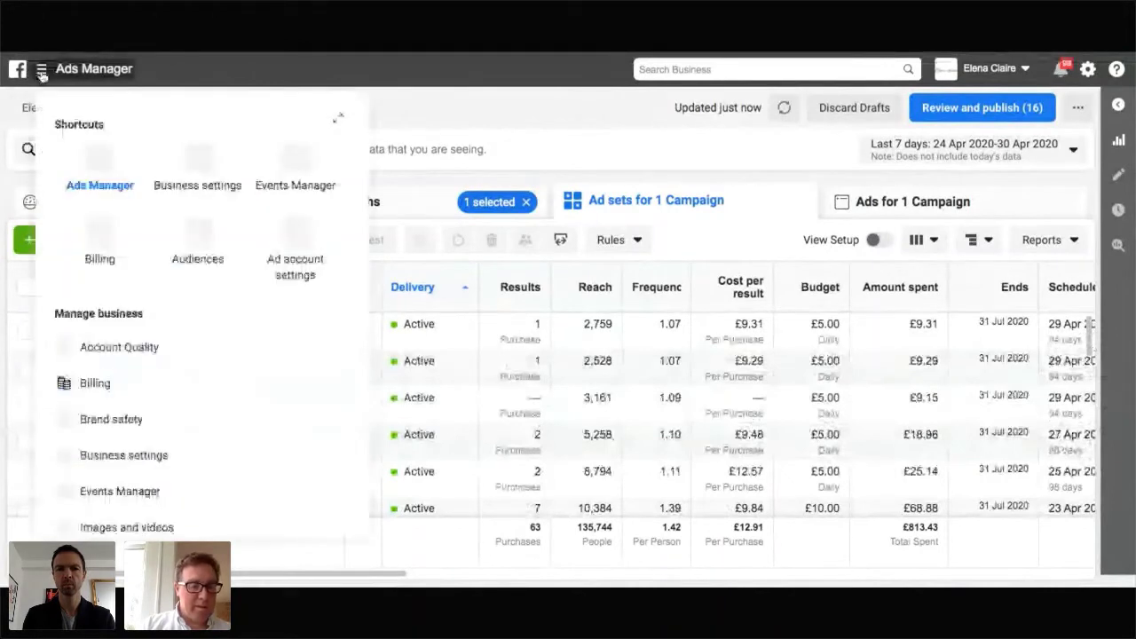
scroll(166, 356, "down", 2)
scroll(166, 356, "down", 5)
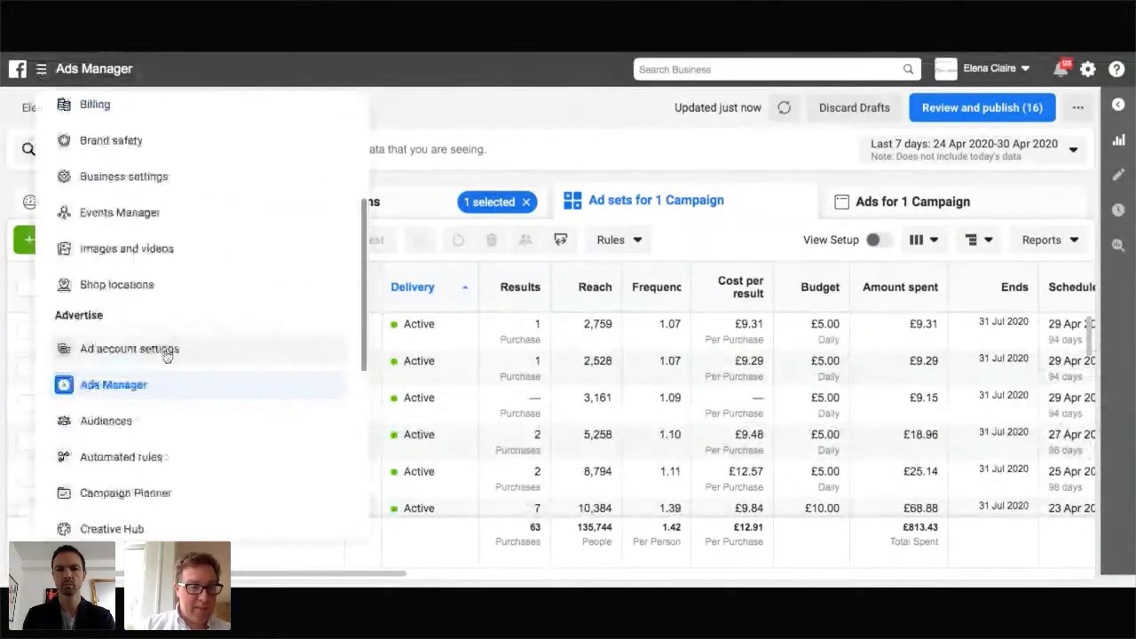
scroll(166, 356, "down", 2)
scroll(139, 336, "down", 2)
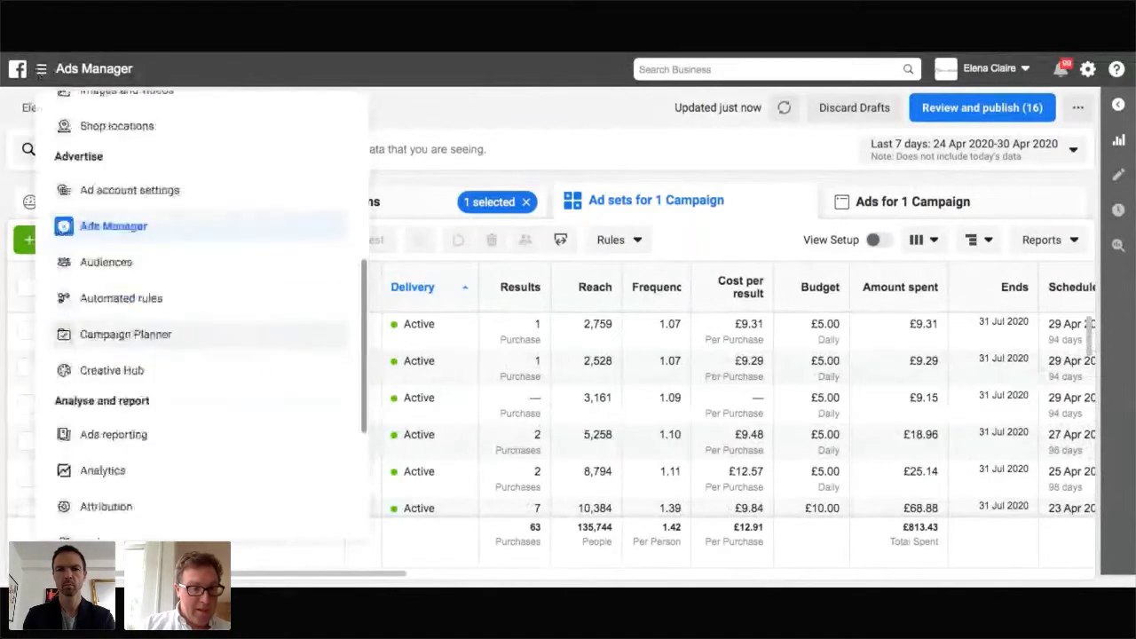
scroll(183, 448, "down", 2)
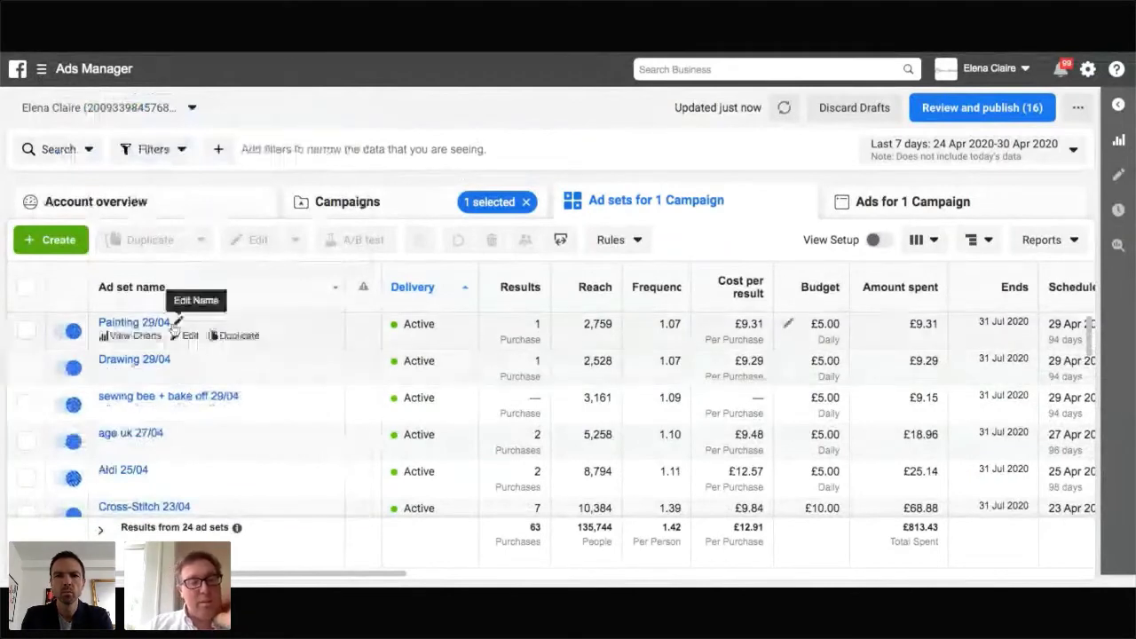
Examine the active interest ad sets from Painting 29/04 to knitting - 01/05, comparing their purchases and cost per purchase
left_click(240, 337)
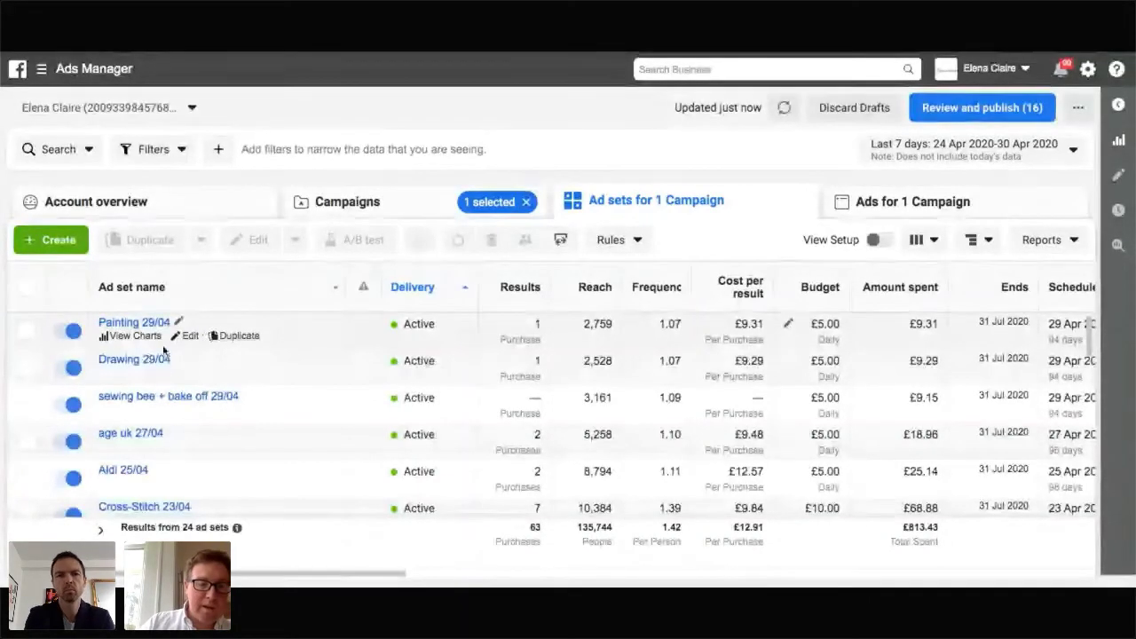
left_click(152, 373)
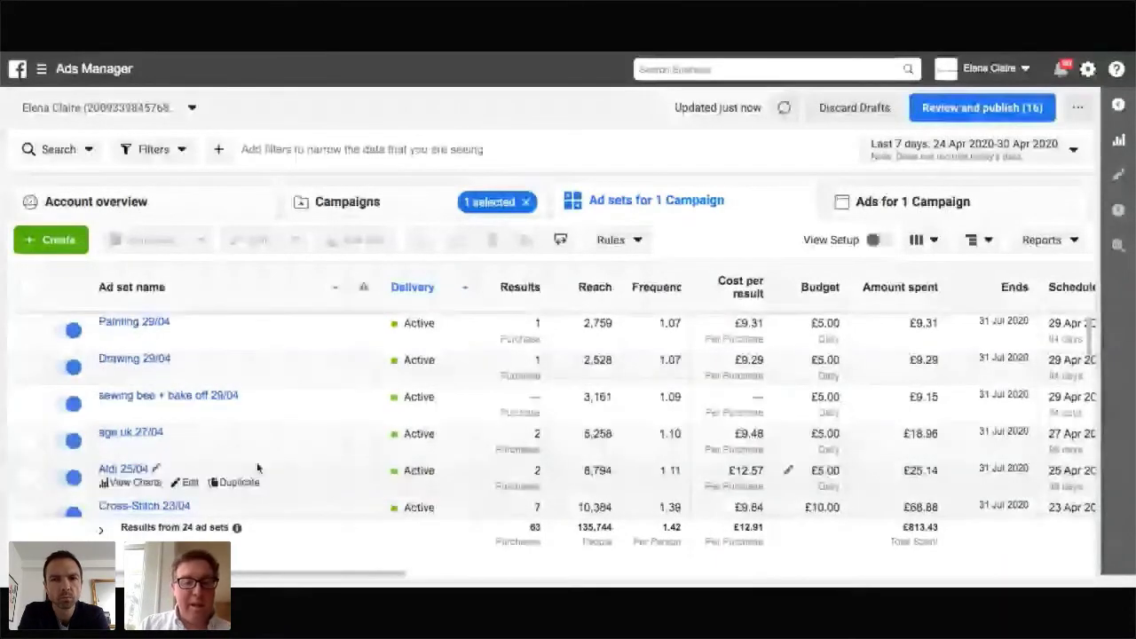
scroll(256, 461, "down", 1)
scroll(550, 413, "down", 1)
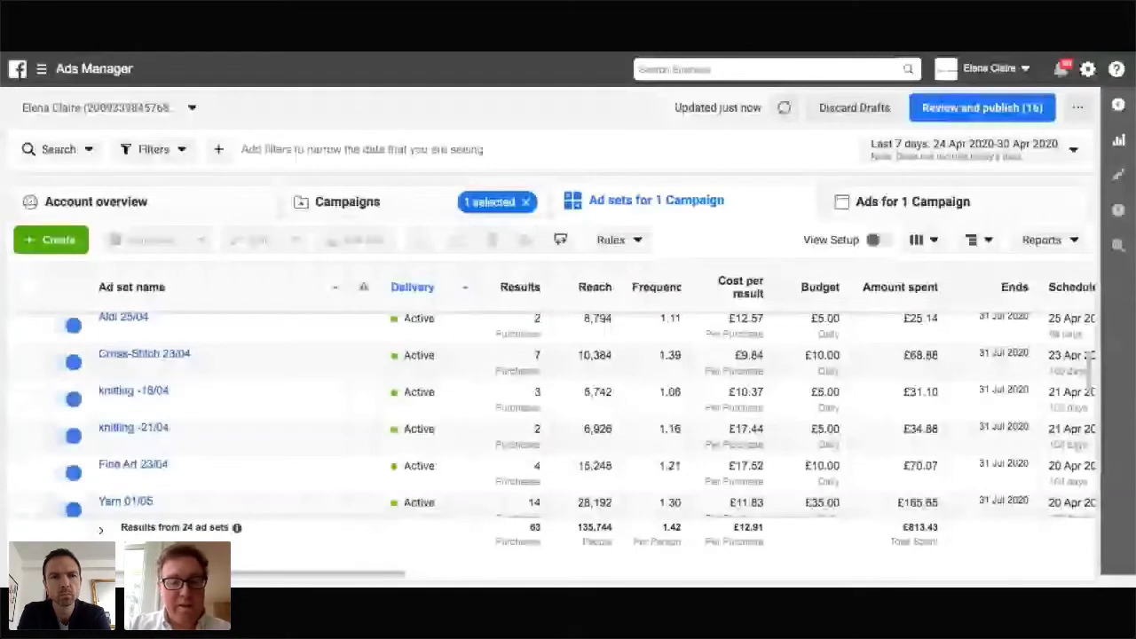
scroll(276, 429, "down", 1)
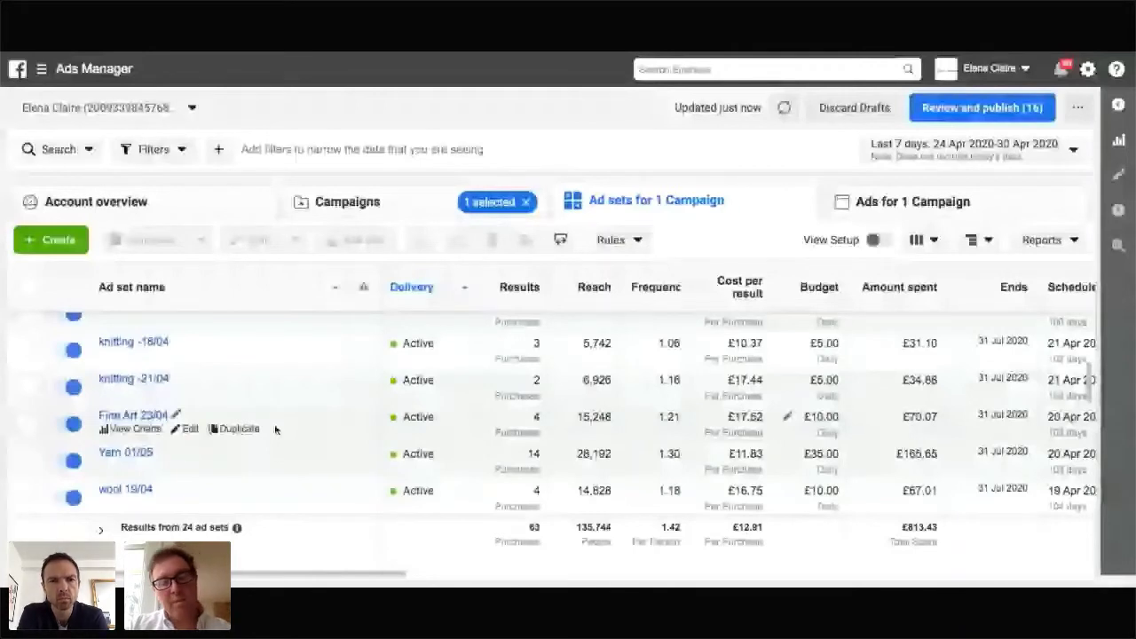
scroll(274, 423, "down", 1)
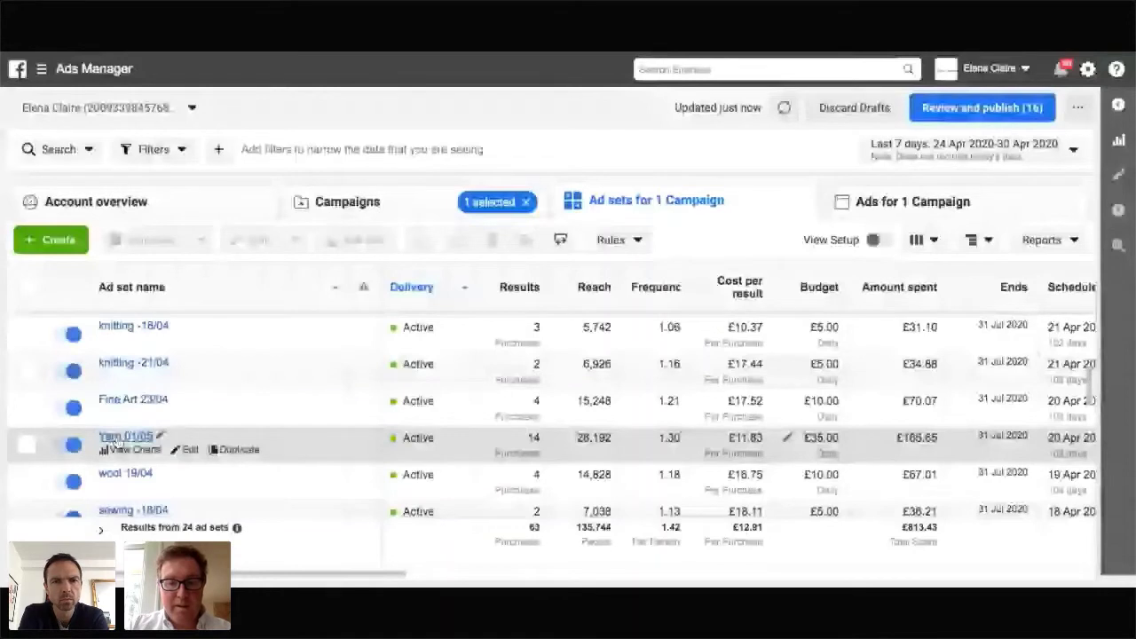
scroll(672, 427, "up", 2)
scroll(672, 428, "up", 1)
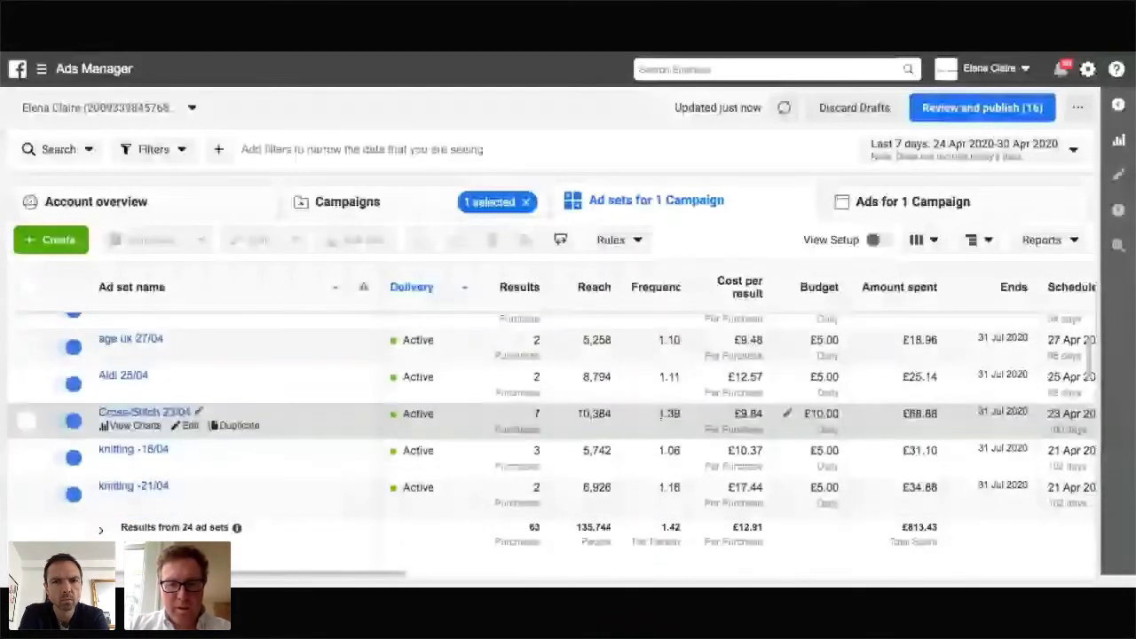
scroll(672, 417, "down", 3)
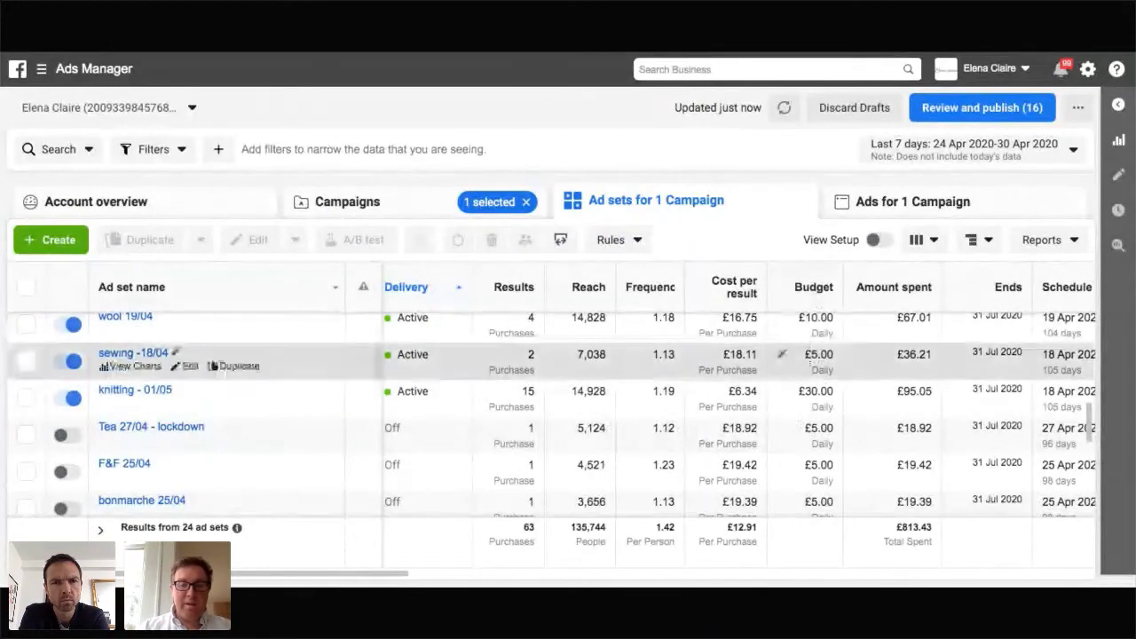
Compare the active ad sets' daily budgets and amounts spent with their reach and cost per purchase
scroll(707, 365, "up", 2)
scroll(708, 365, "up", 1)
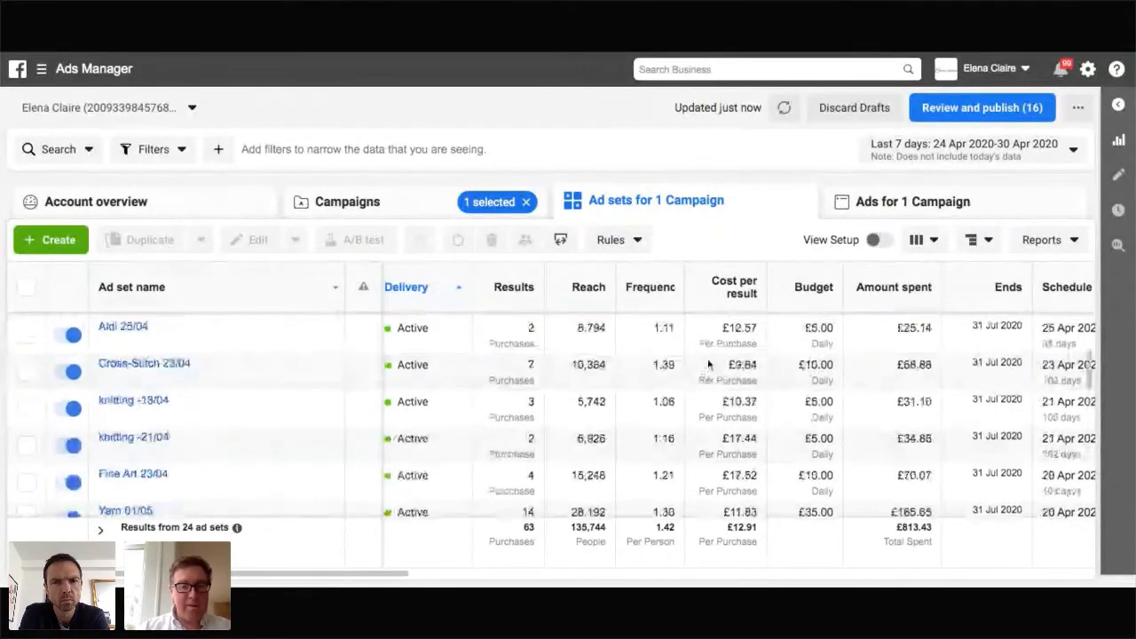
scroll(708, 365, "up", 1)
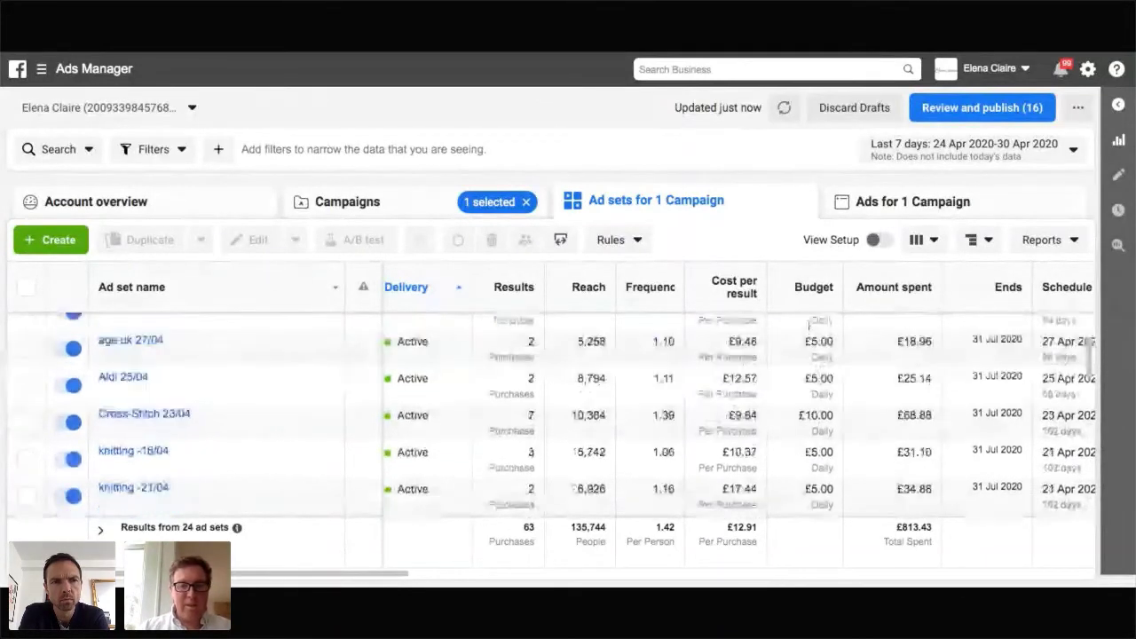
scroll(578, 382, "up", 1)
scroll(578, 390, "up", 1)
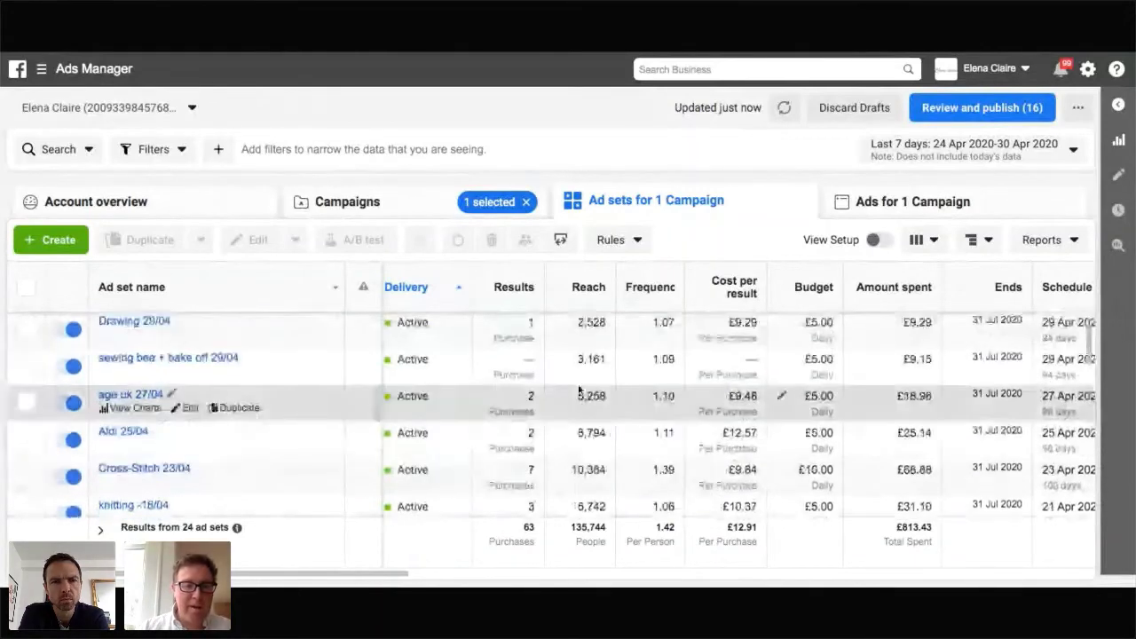
scroll(574, 426, "down", 1)
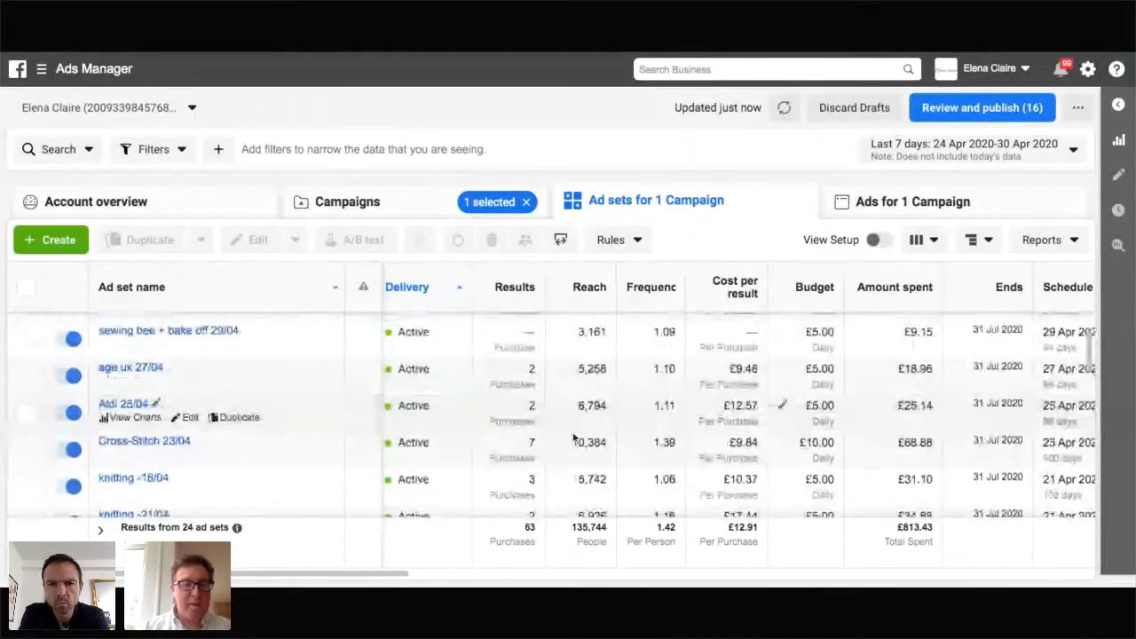
scroll(573, 437, "down", 1)
scroll(578, 444, "down", 1)
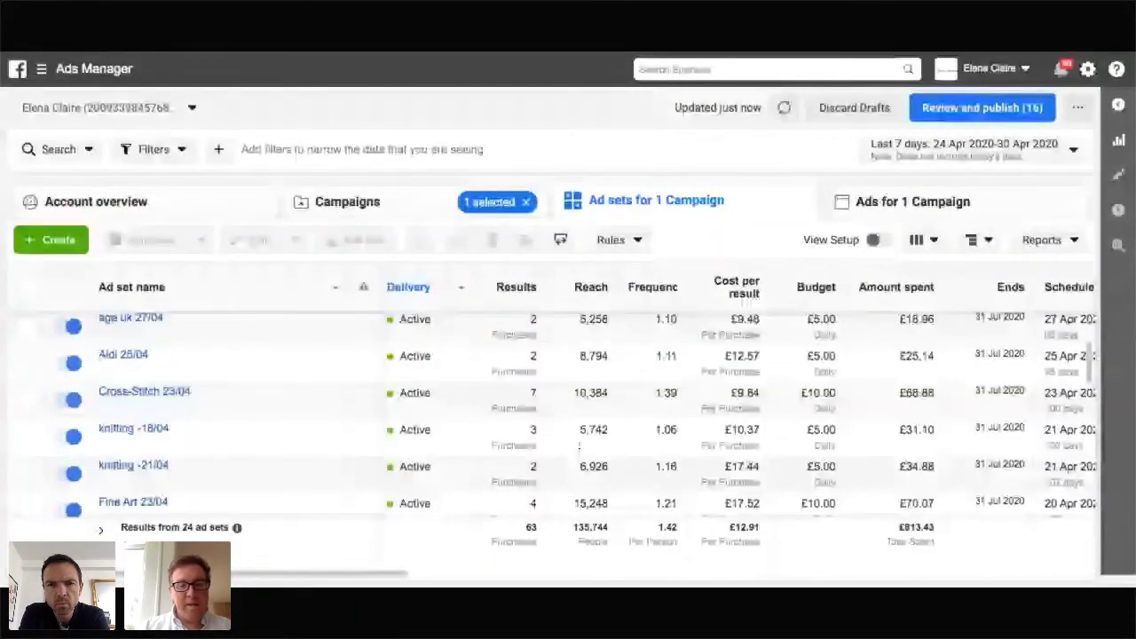
scroll(633, 391, "down", 5)
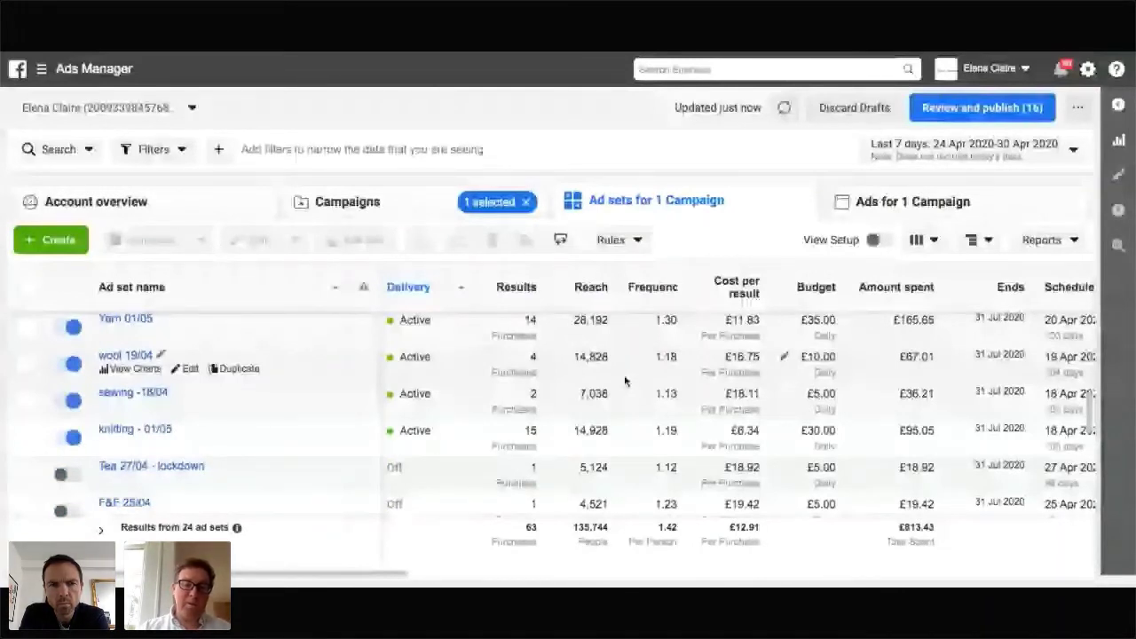
scroll(163, 353, "up", 1)
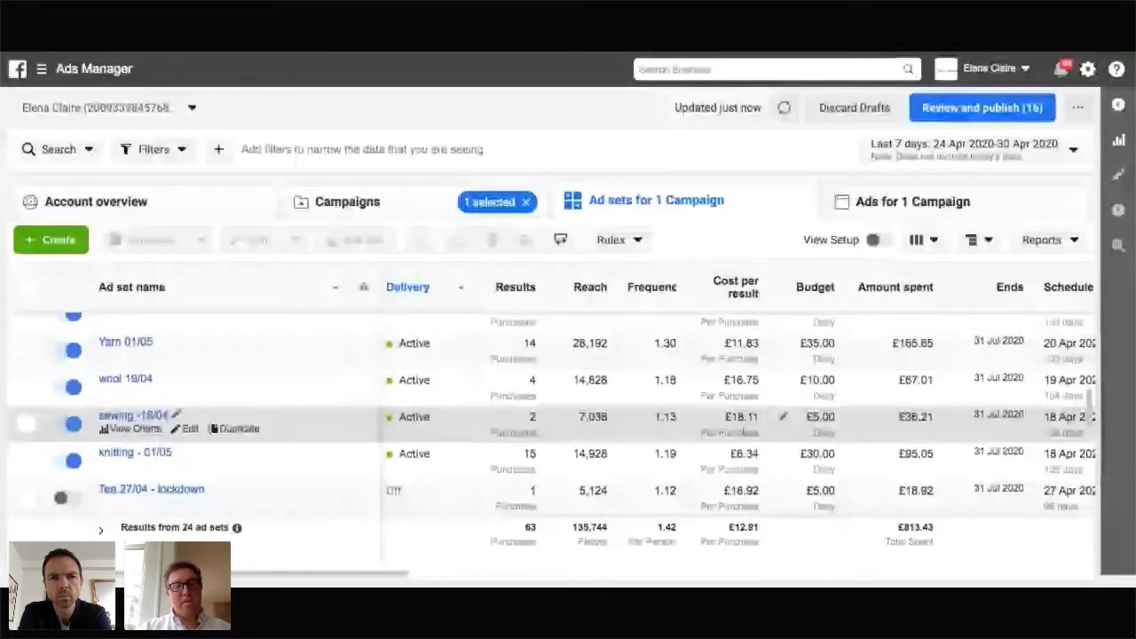
scroll(784, 381, "down", 1)
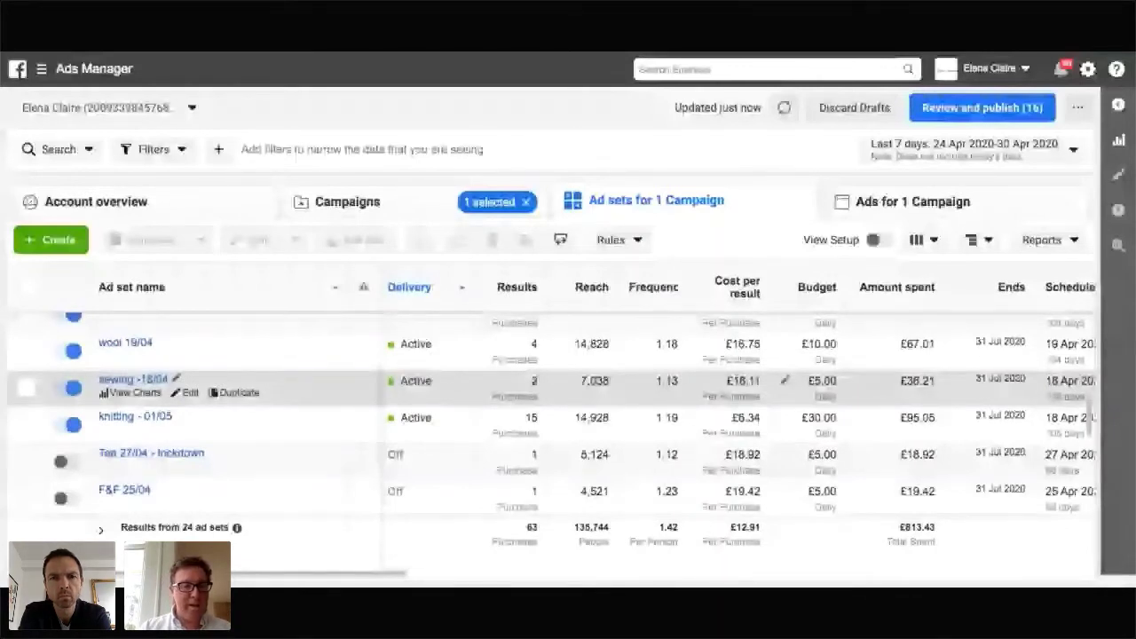
Examine the switched-off ad sets, such as F&F 25/04 and Weaving 24/04, for their cost per purchase and spend
scroll(589, 399, "down", 3)
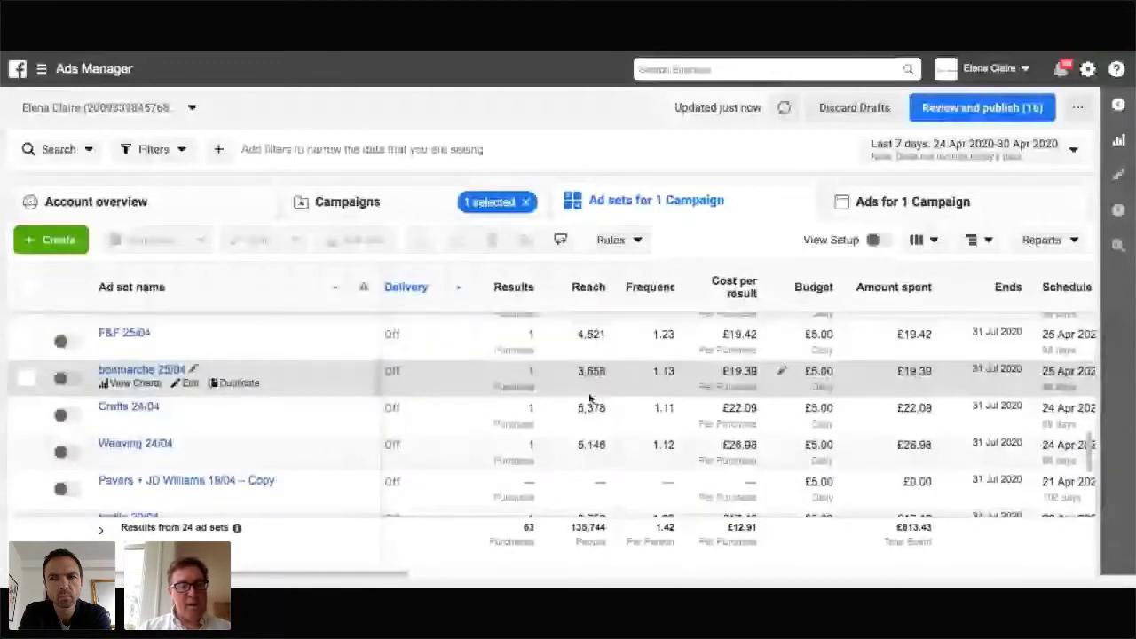
scroll(705, 441, "down", 1)
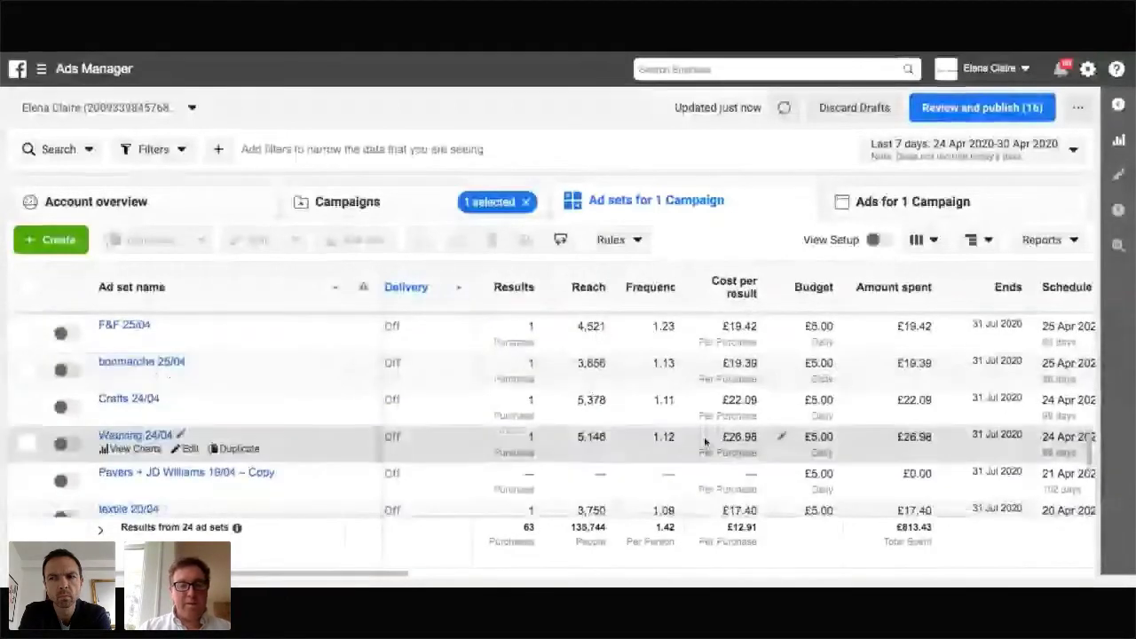
scroll(705, 441, "down", 2)
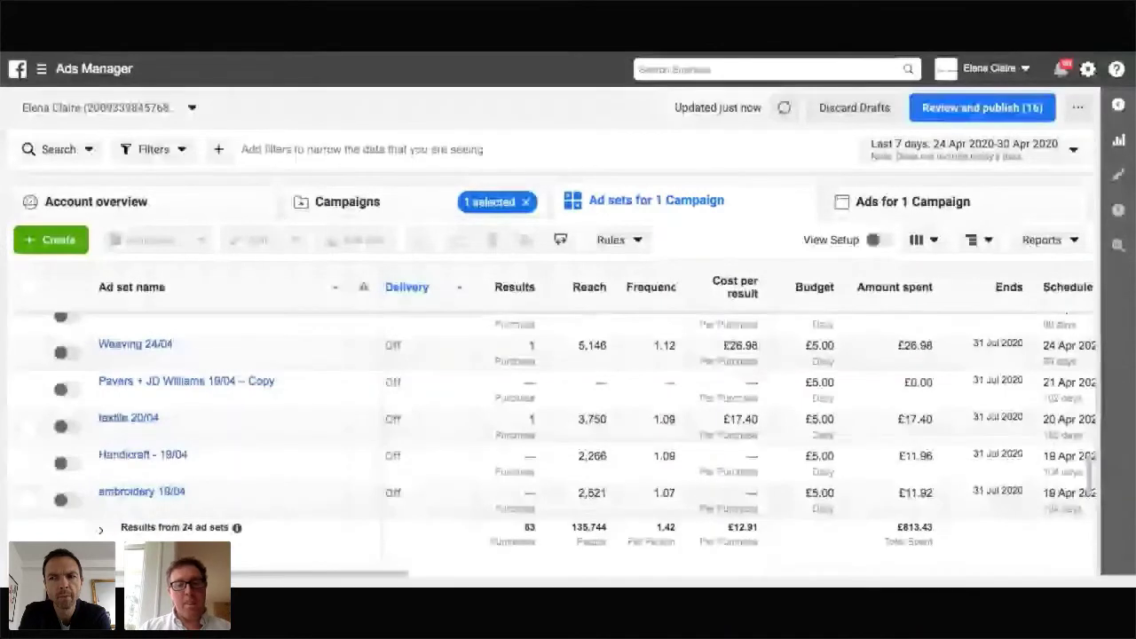
scroll(550, 412, "up", 1)
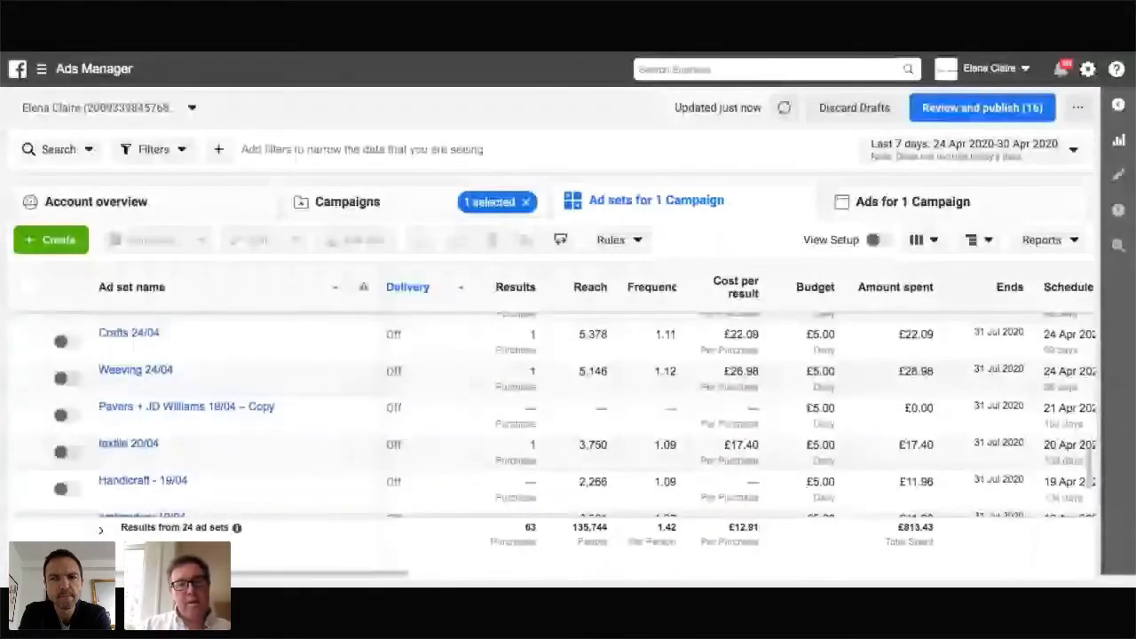
scroll(550, 413, "up", 5)
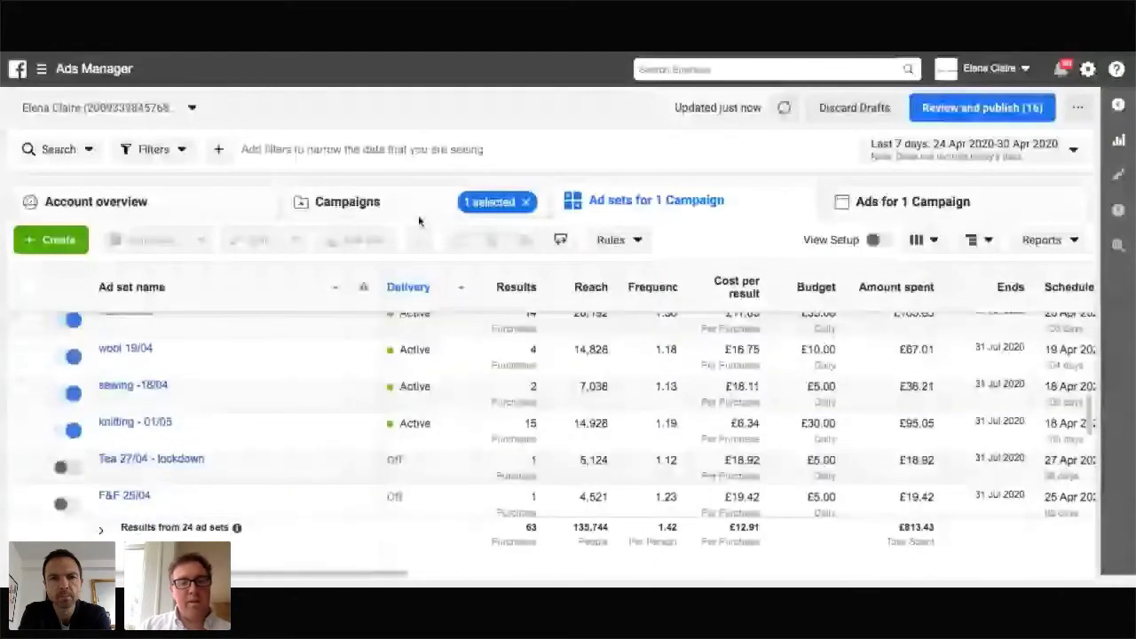
Return to the campaign list and examine the active campaigns' results and cost per purchase
left_click(346, 201)
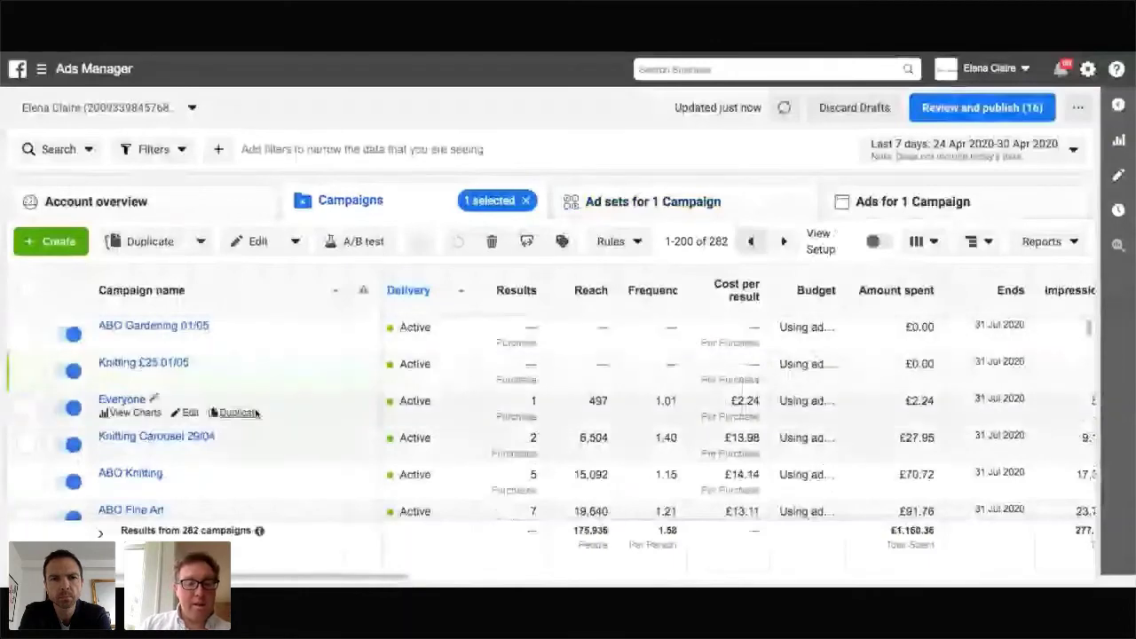
scroll(257, 461, "down", 1)
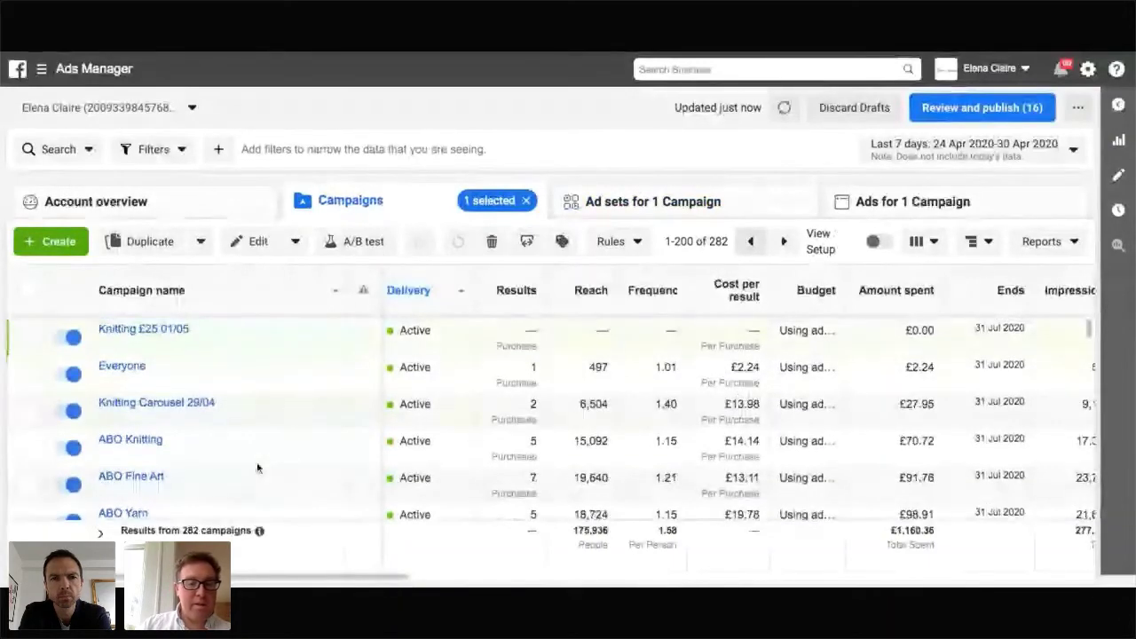
scroll(550, 417, "up", 1)
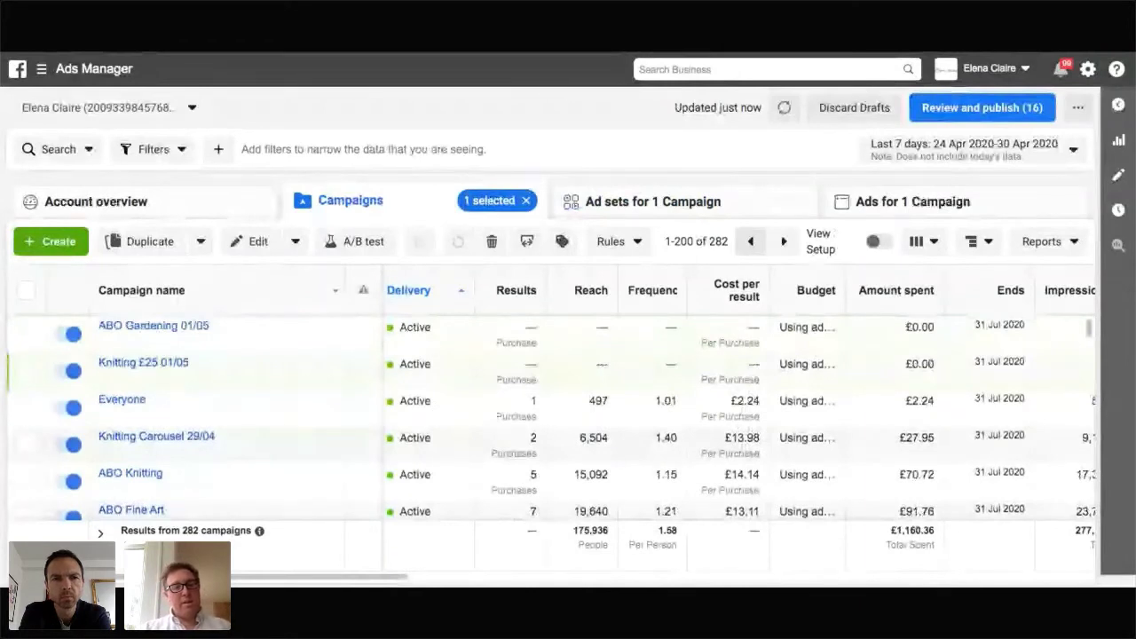
scroll(253, 437, "right", 1)
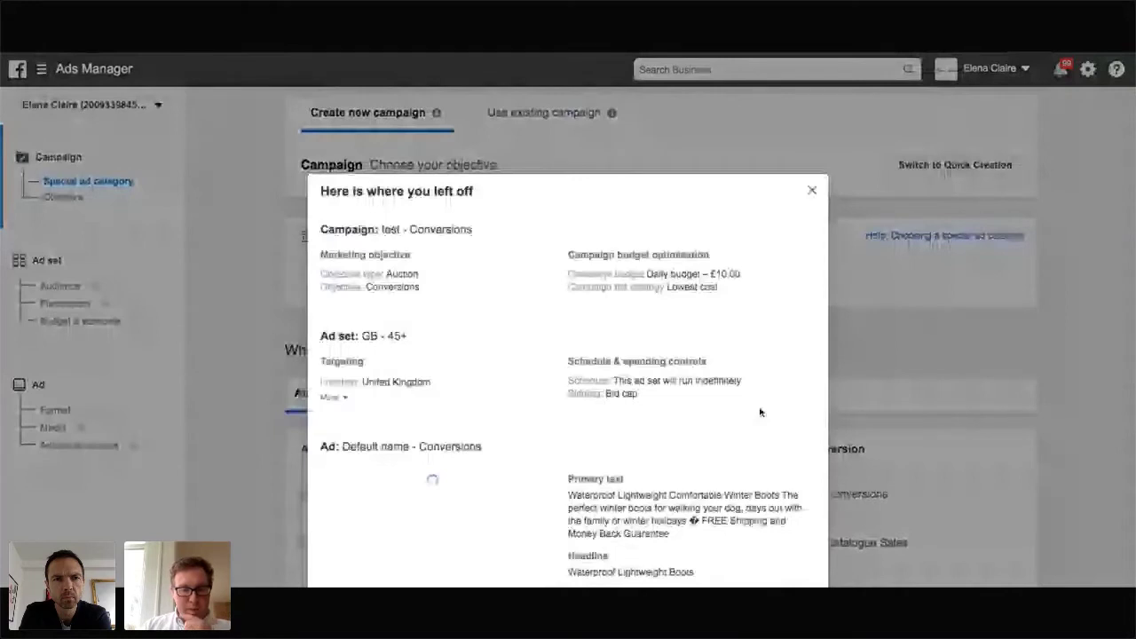
Continue the saved "test - Conversions" draft and go to the audience settings of its "GB - 45+" ad set
scroll(759, 412, "down", 1)
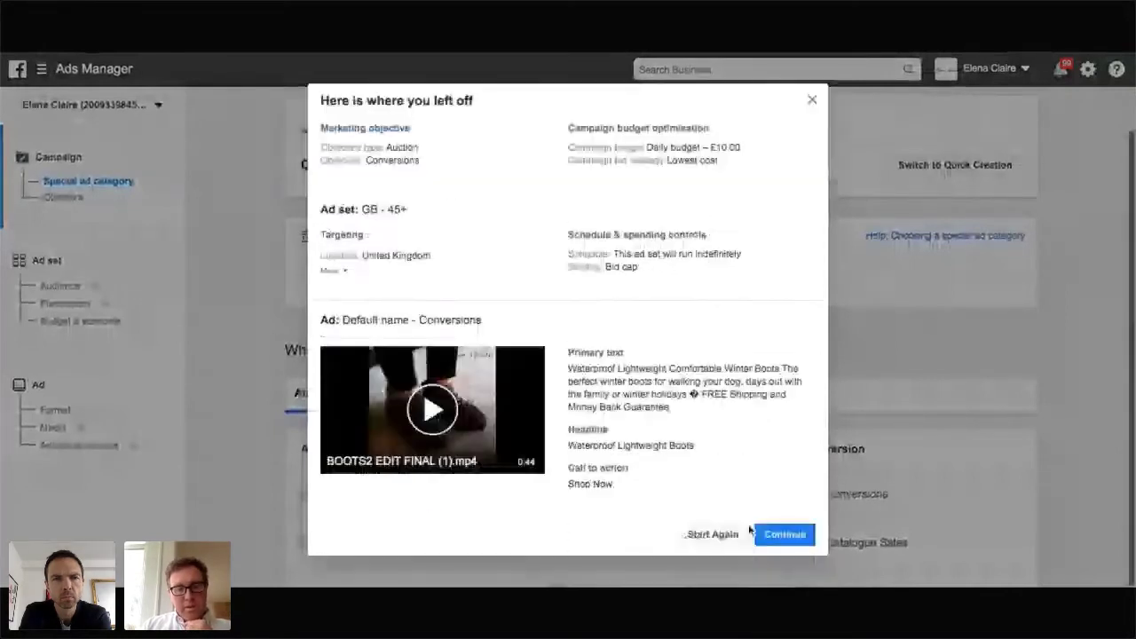
left_click(779, 533)
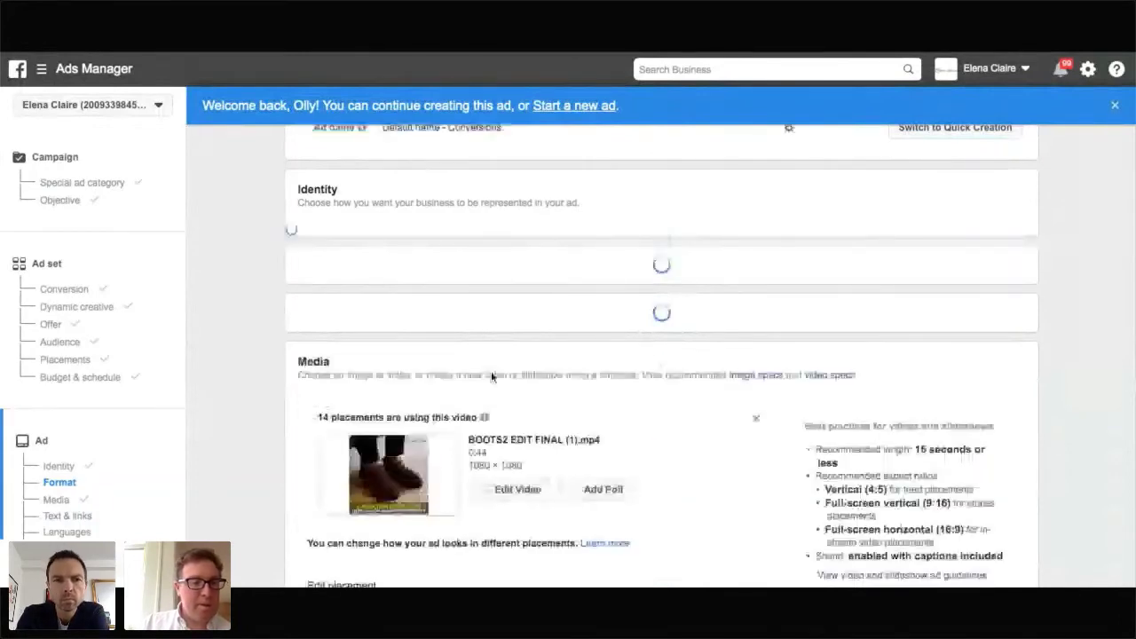
scroll(491, 376, "down", 1)
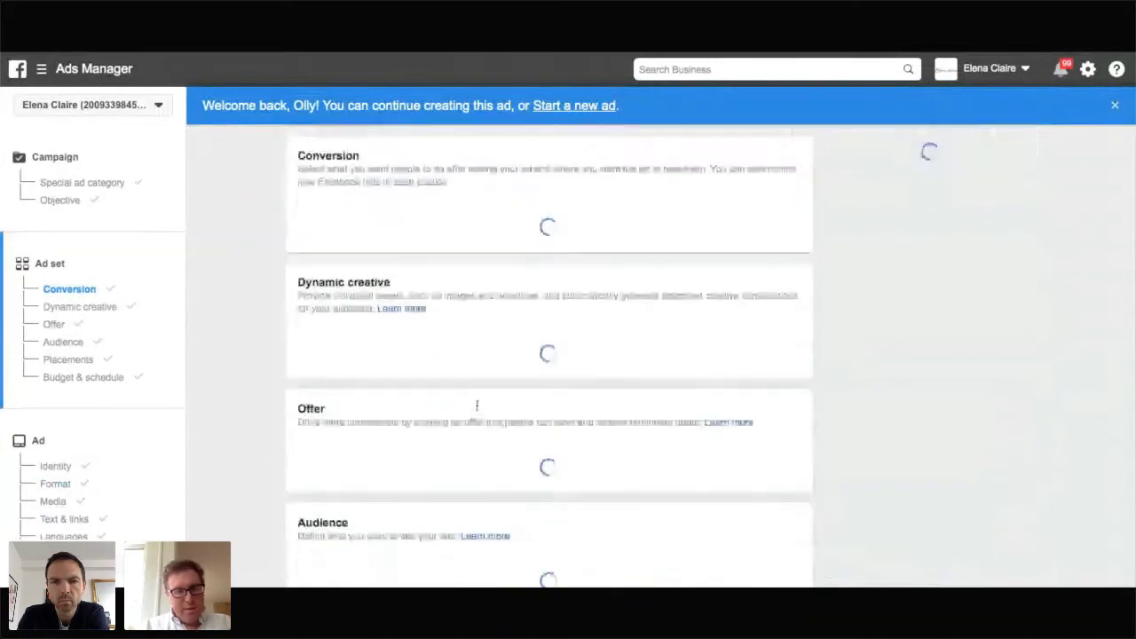
scroll(477, 406, "down", 5)
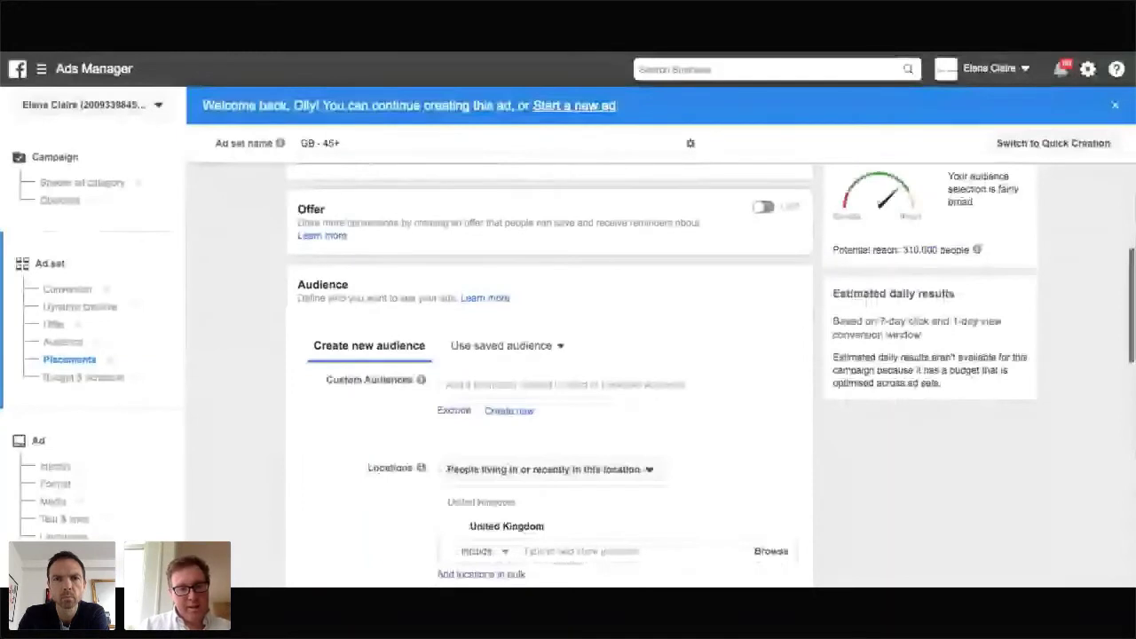
Add the website audience "EC Web no PUR 180" to the ad set's custom audiences
left_click(494, 384)
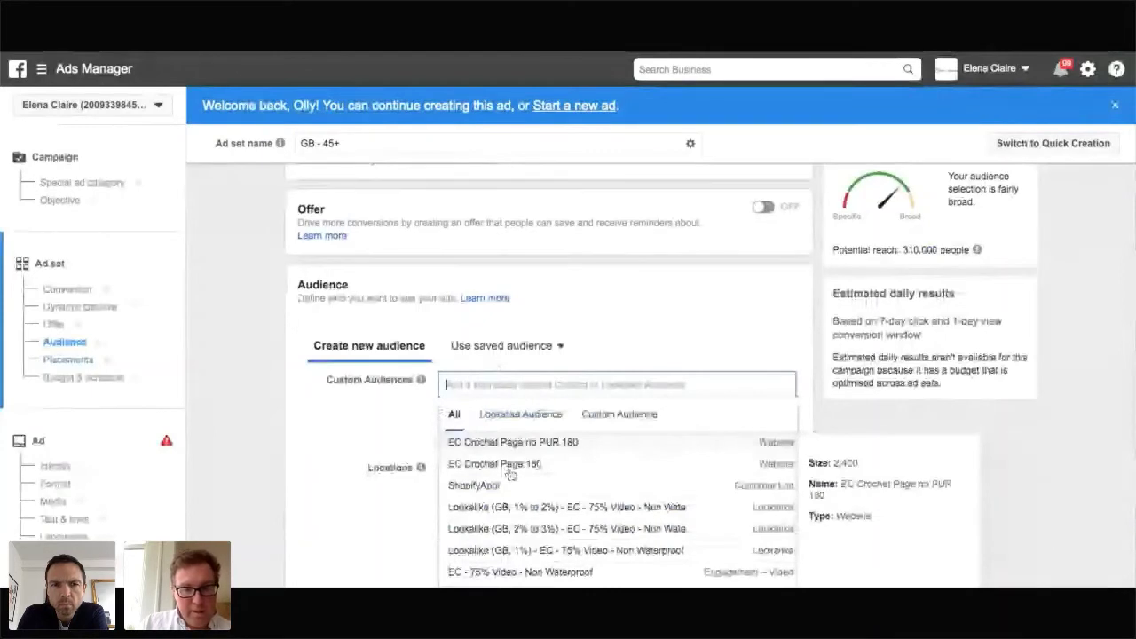
scroll(541, 506, "down", 3)
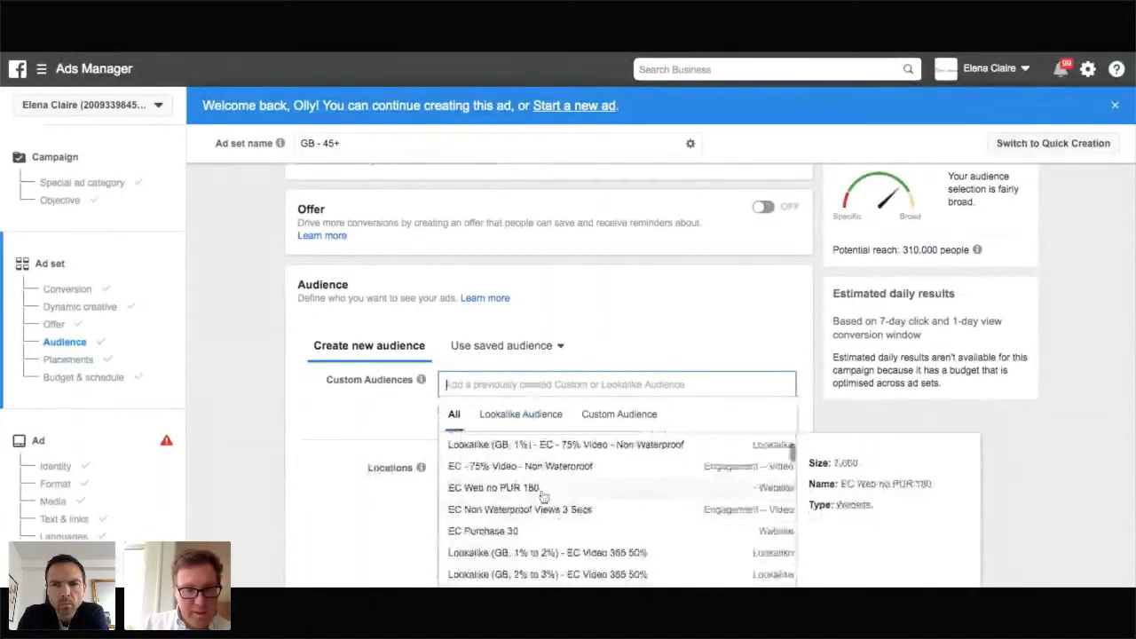
left_click(543, 490)
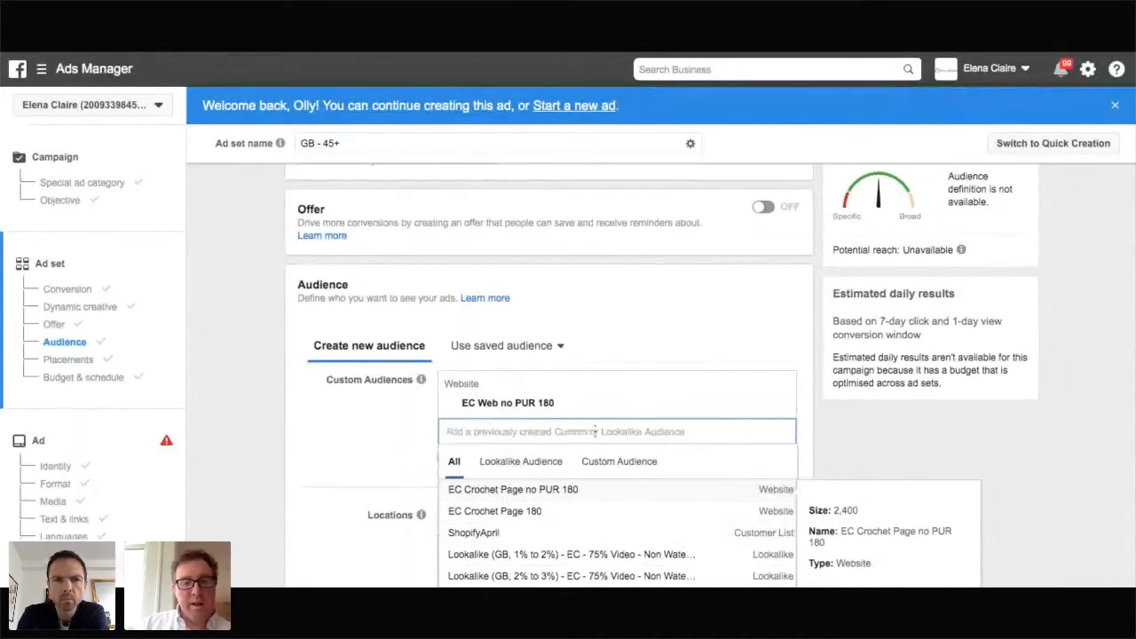
Replace the website audience in the custom audiences with the lookalike "Lookalike (GB, 1%) - EC Video 365 50%"
mouse_move(782, 406)
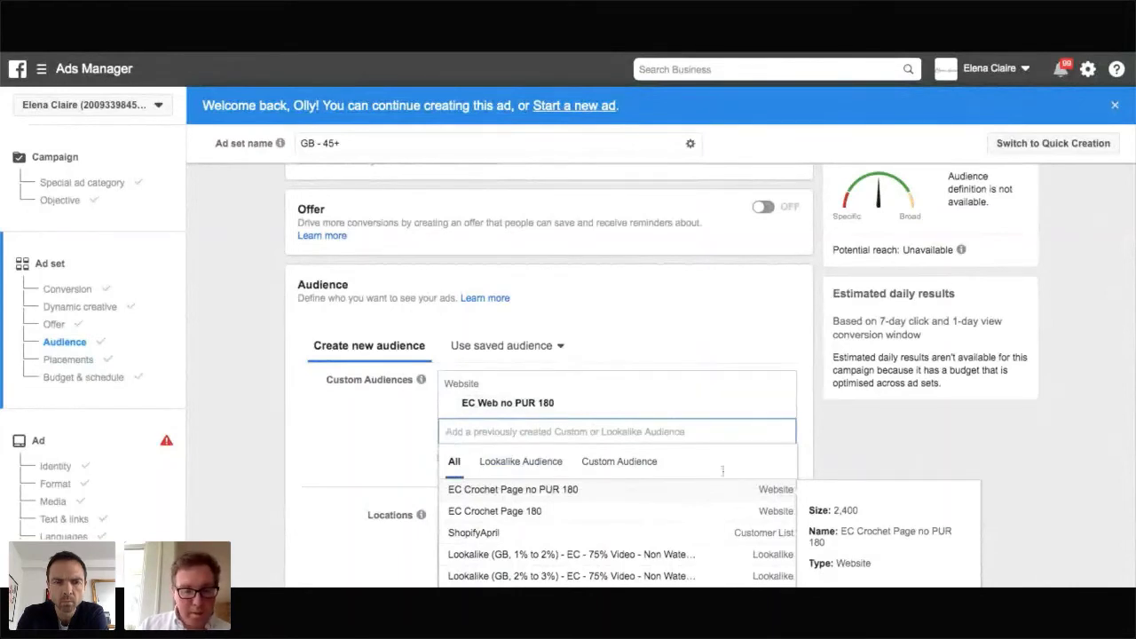
scroll(652, 529, "down", 1)
scroll(659, 531, "down", 5)
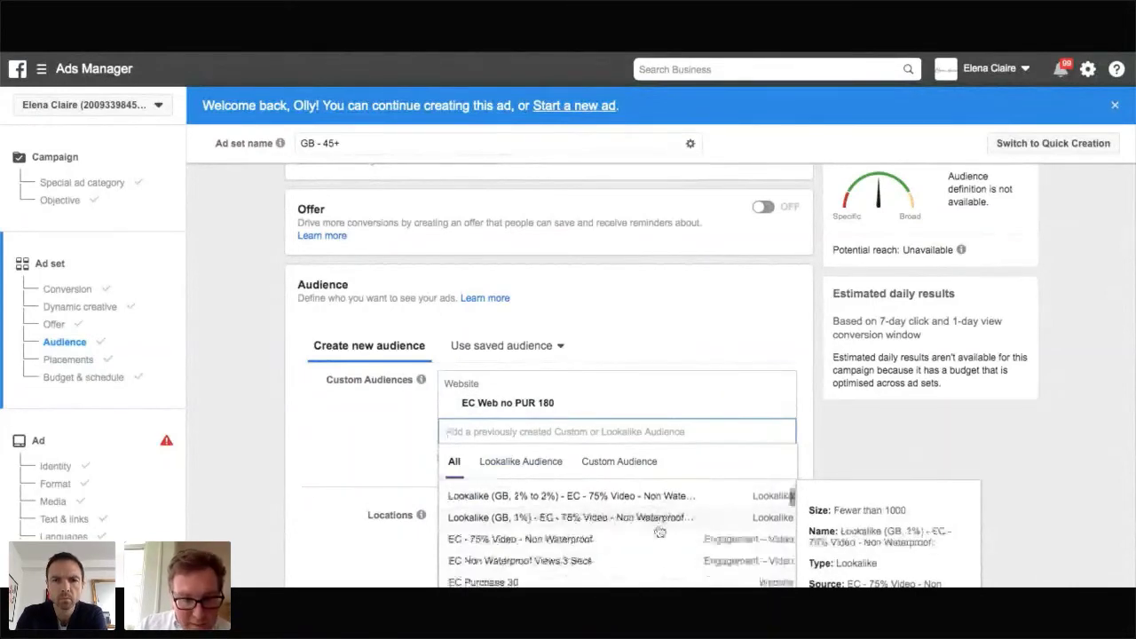
scroll(658, 531, "down", 2)
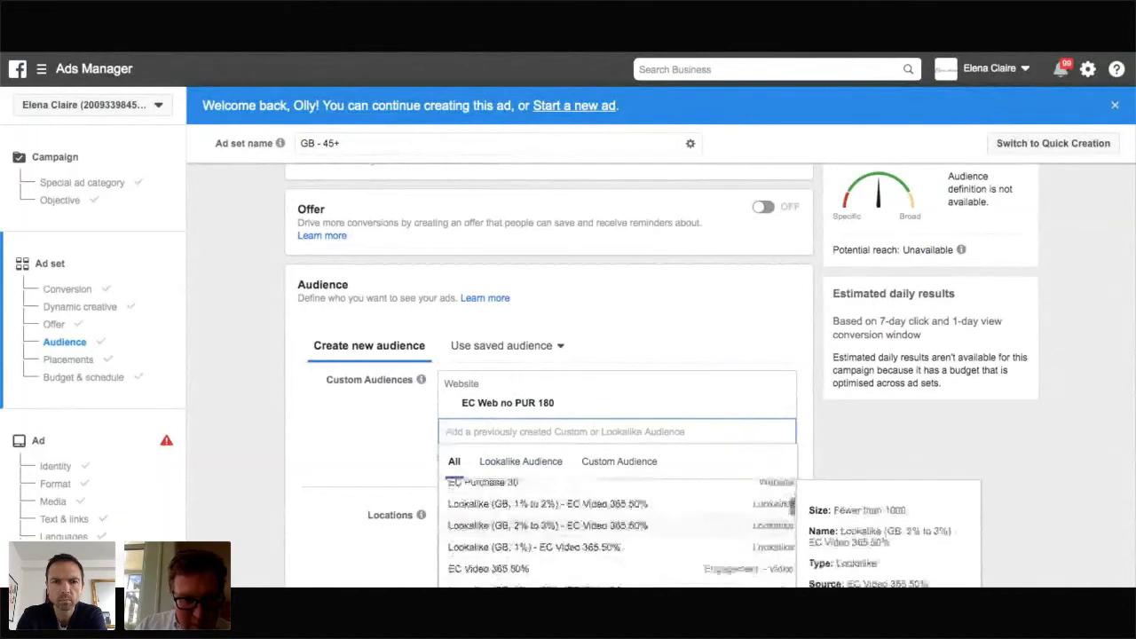
scroll(621, 531, "down", 4)
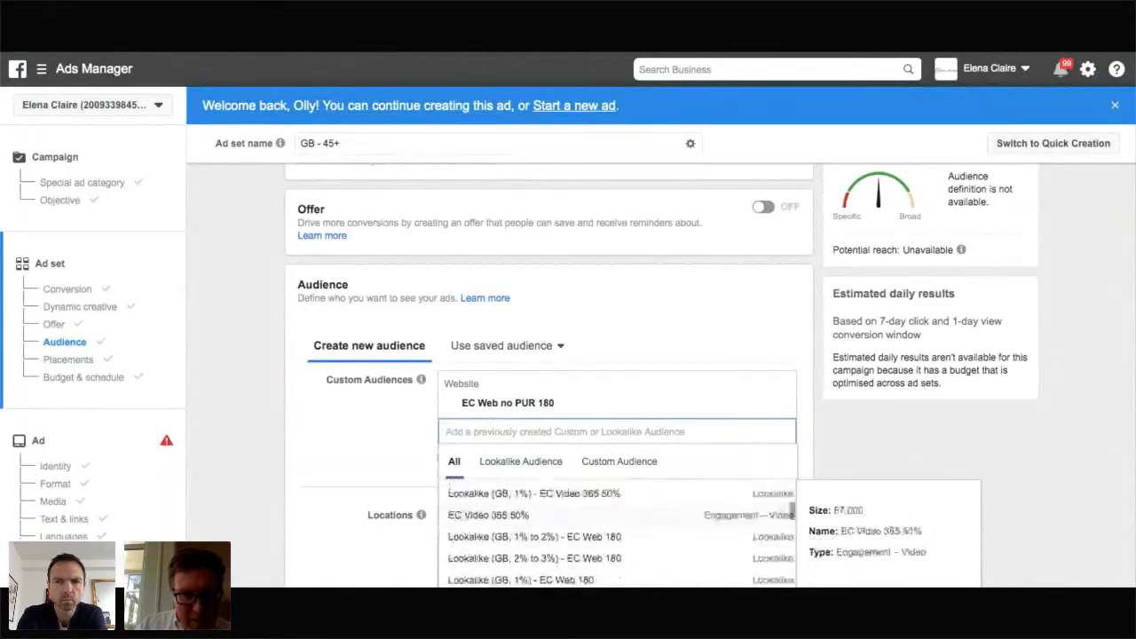
scroll(600, 532, "up", 2)
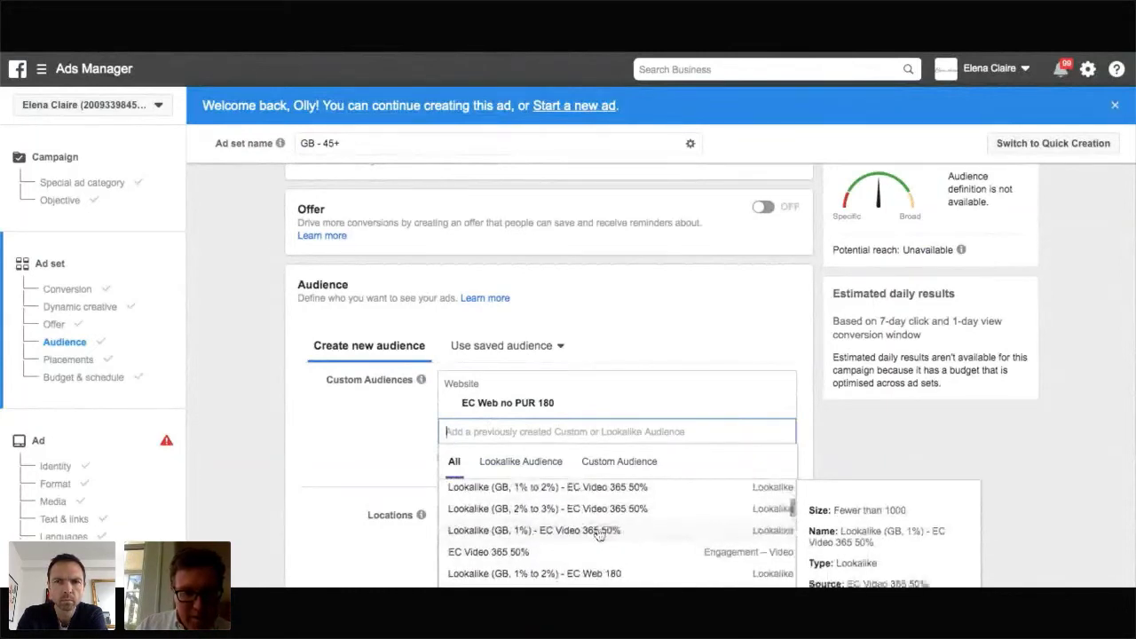
left_click(600, 530)
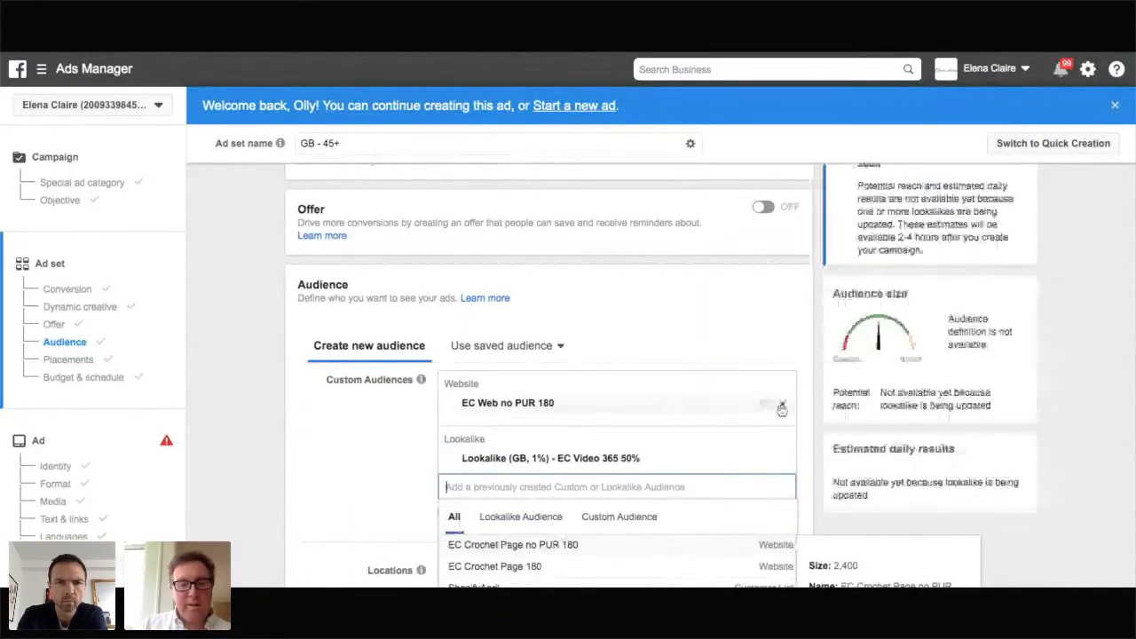
left_click(781, 407)
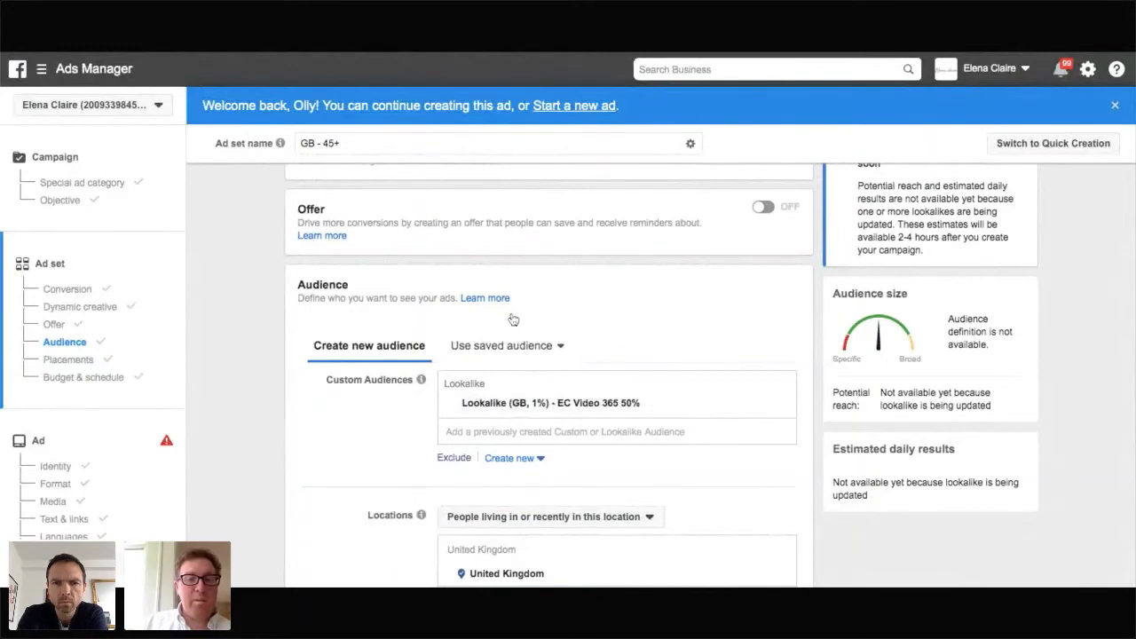
scroll(587, 420, "down", 2)
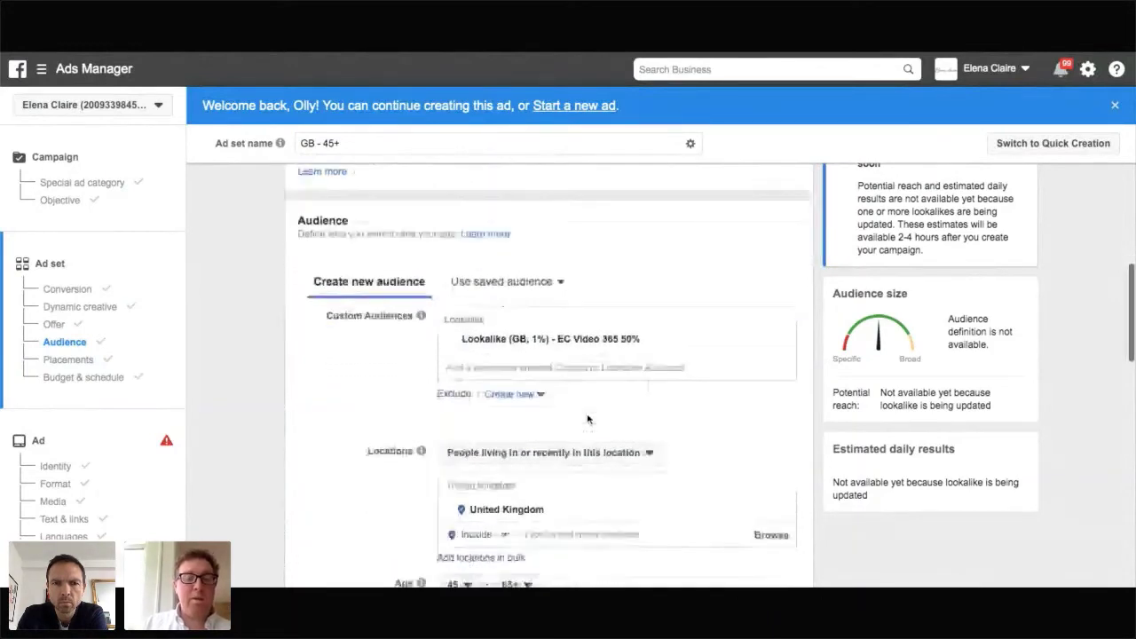